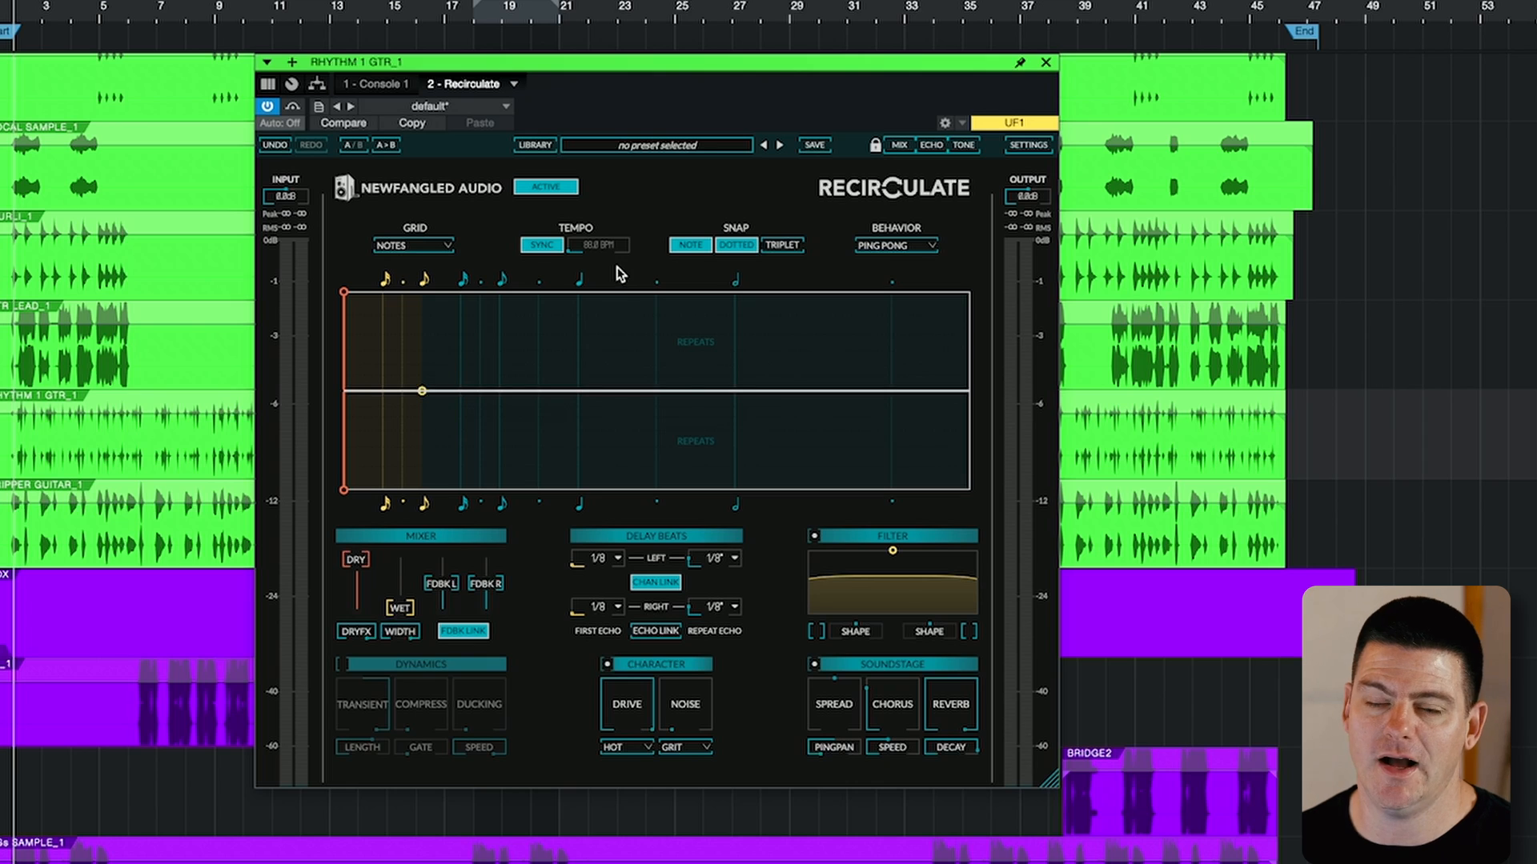
Turn off the Dotted snap option and toggle Triplet snap on and back off, keeping Note snap enabled.
click(747, 253)
click(746, 253)
click(747, 253)
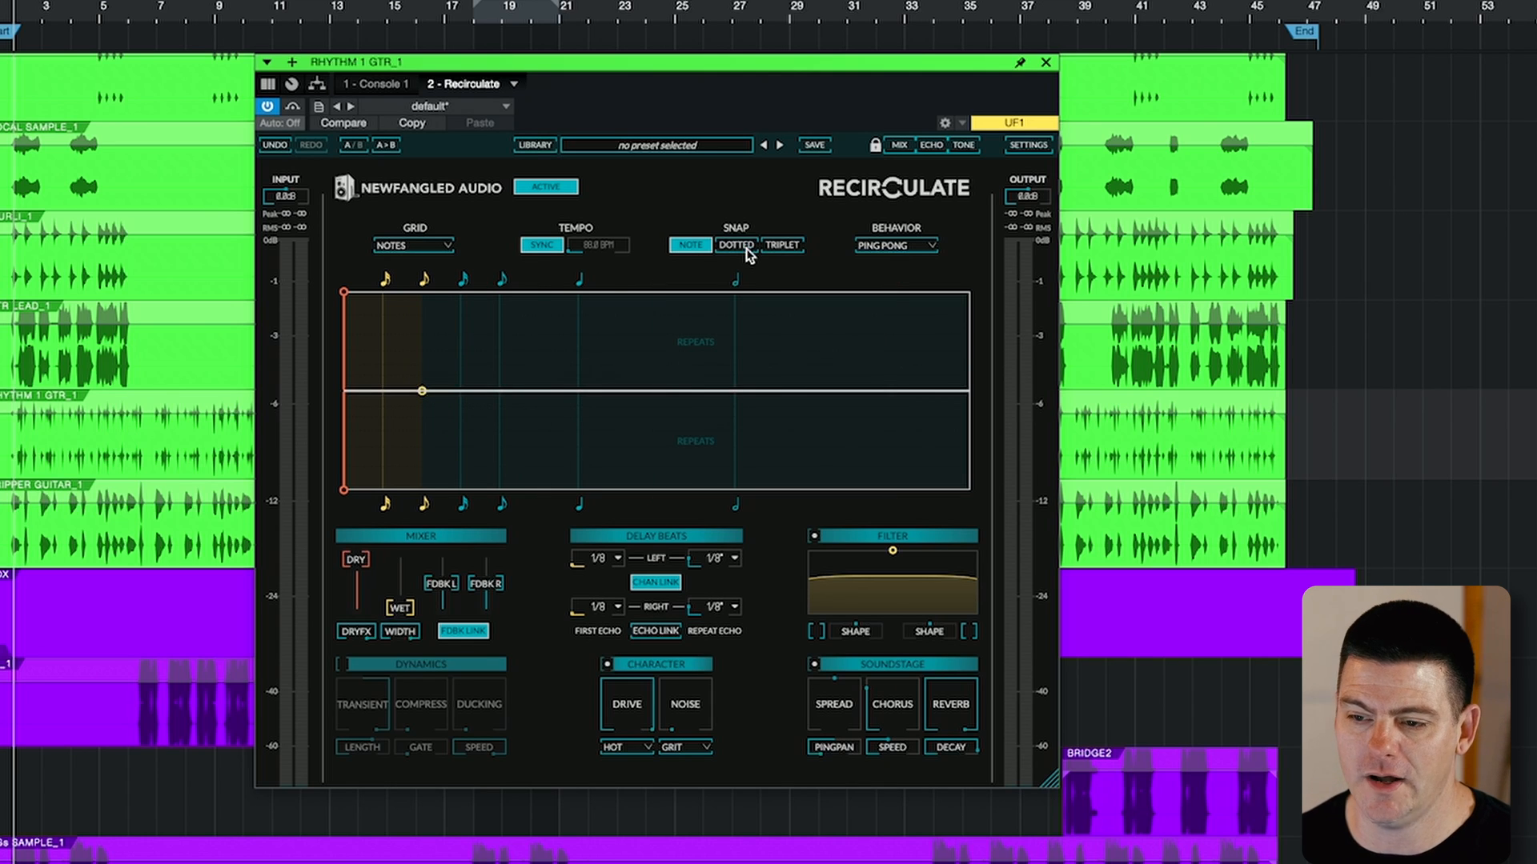
click(781, 248)
click(781, 248)
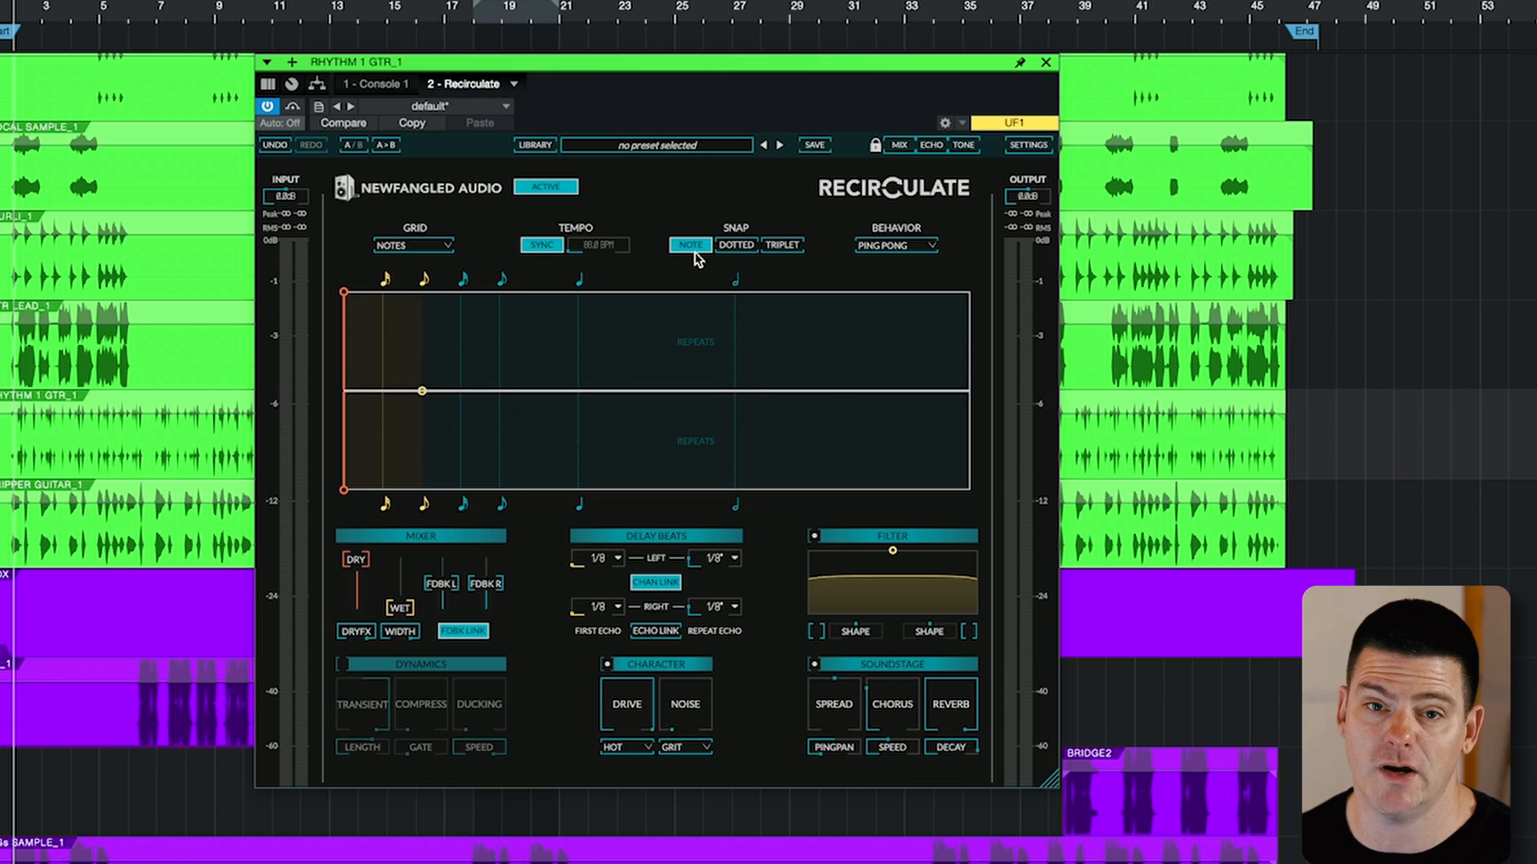
Set the delay behavior to Standard.
click(896, 244)
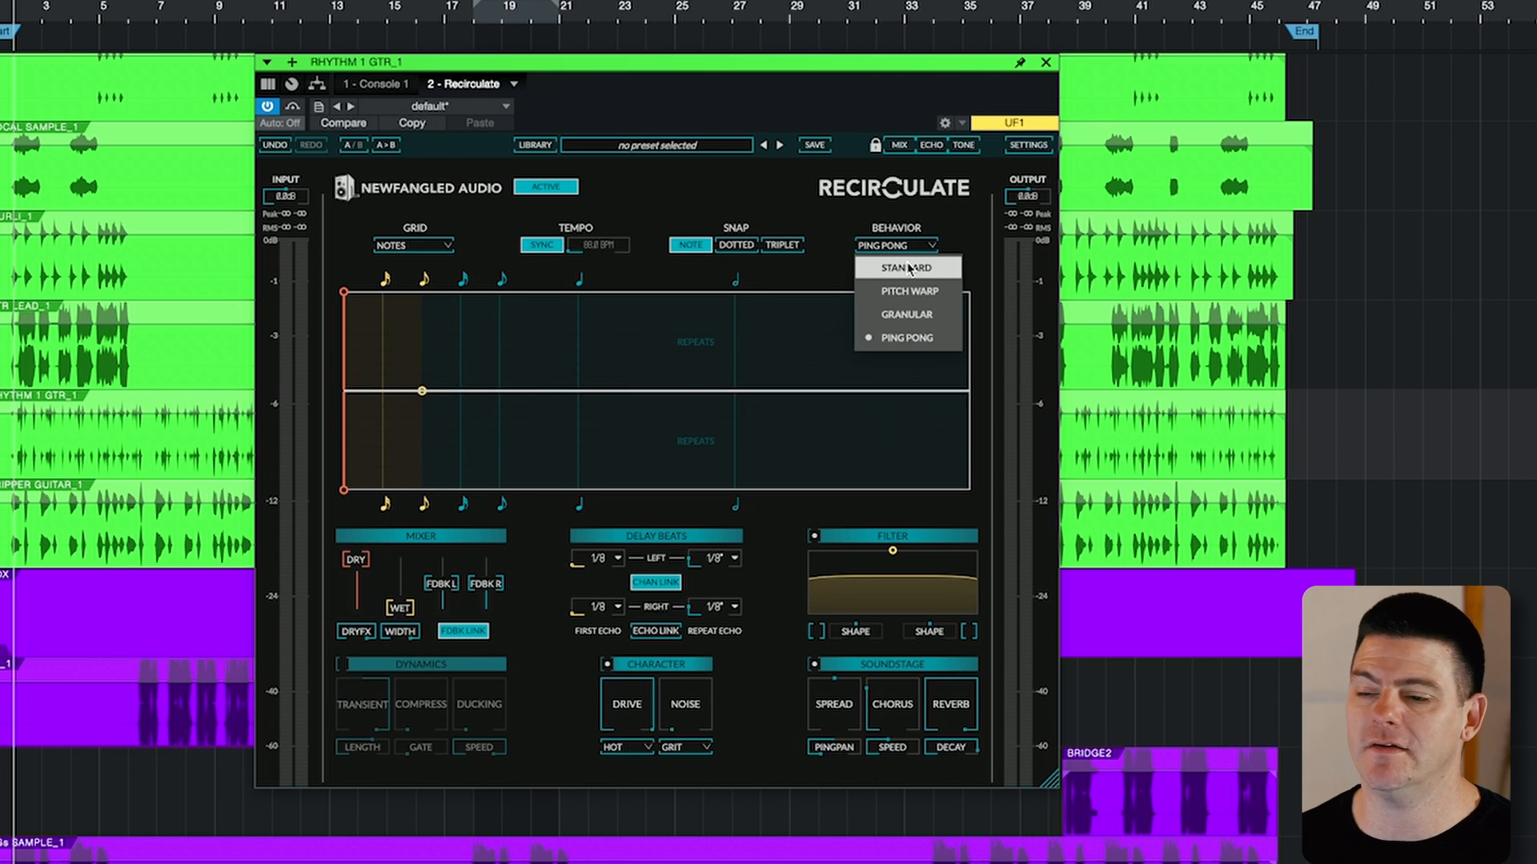
click(908, 269)
click(910, 244)
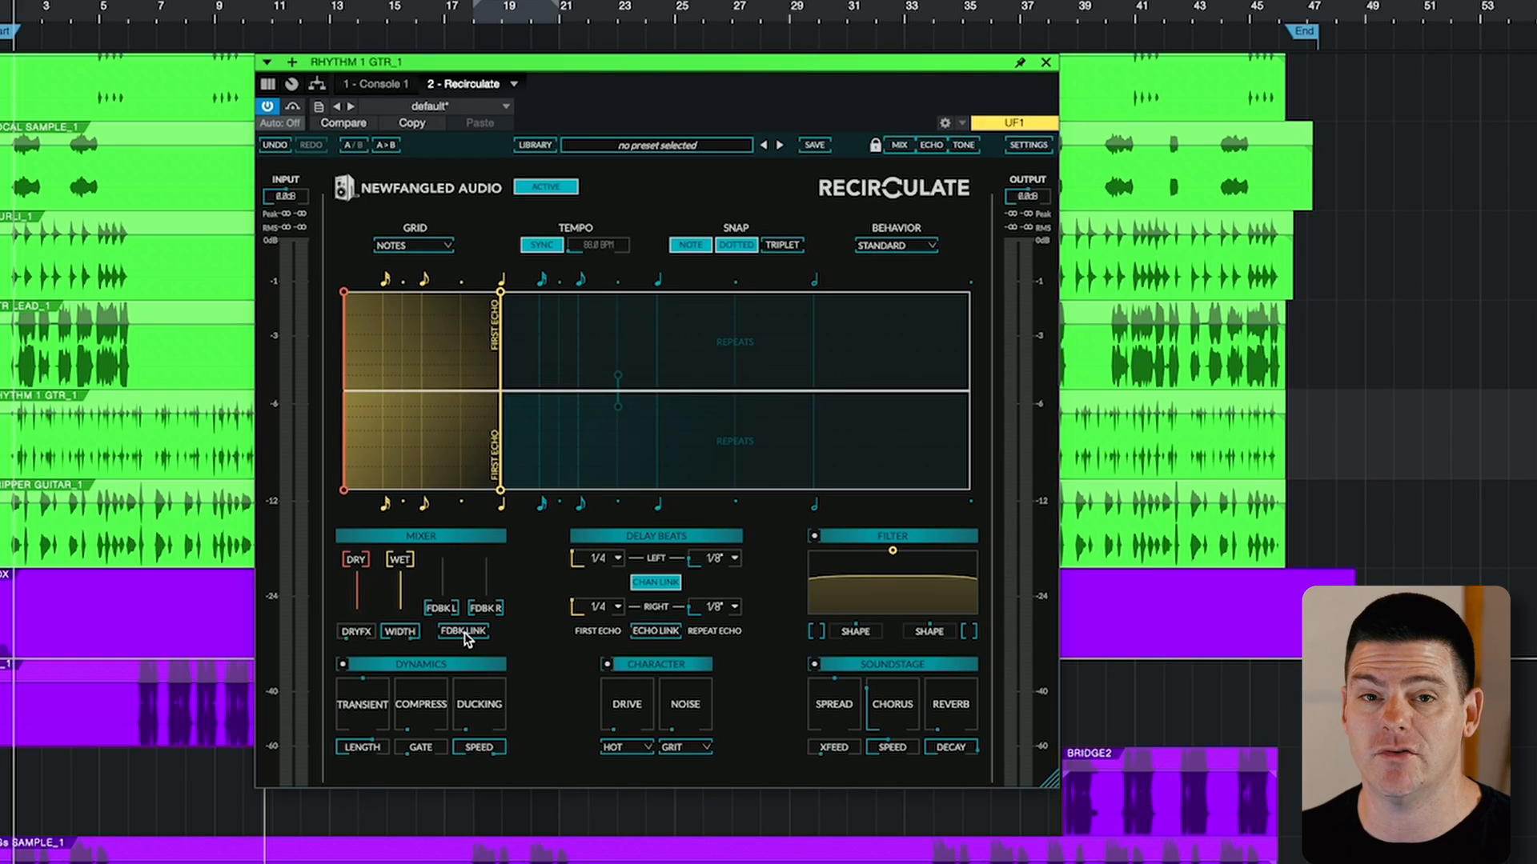
Unlink the first and repeat echoes and set the channel-linked repeat echo time to 1/16.
mouse_move(363, 631)
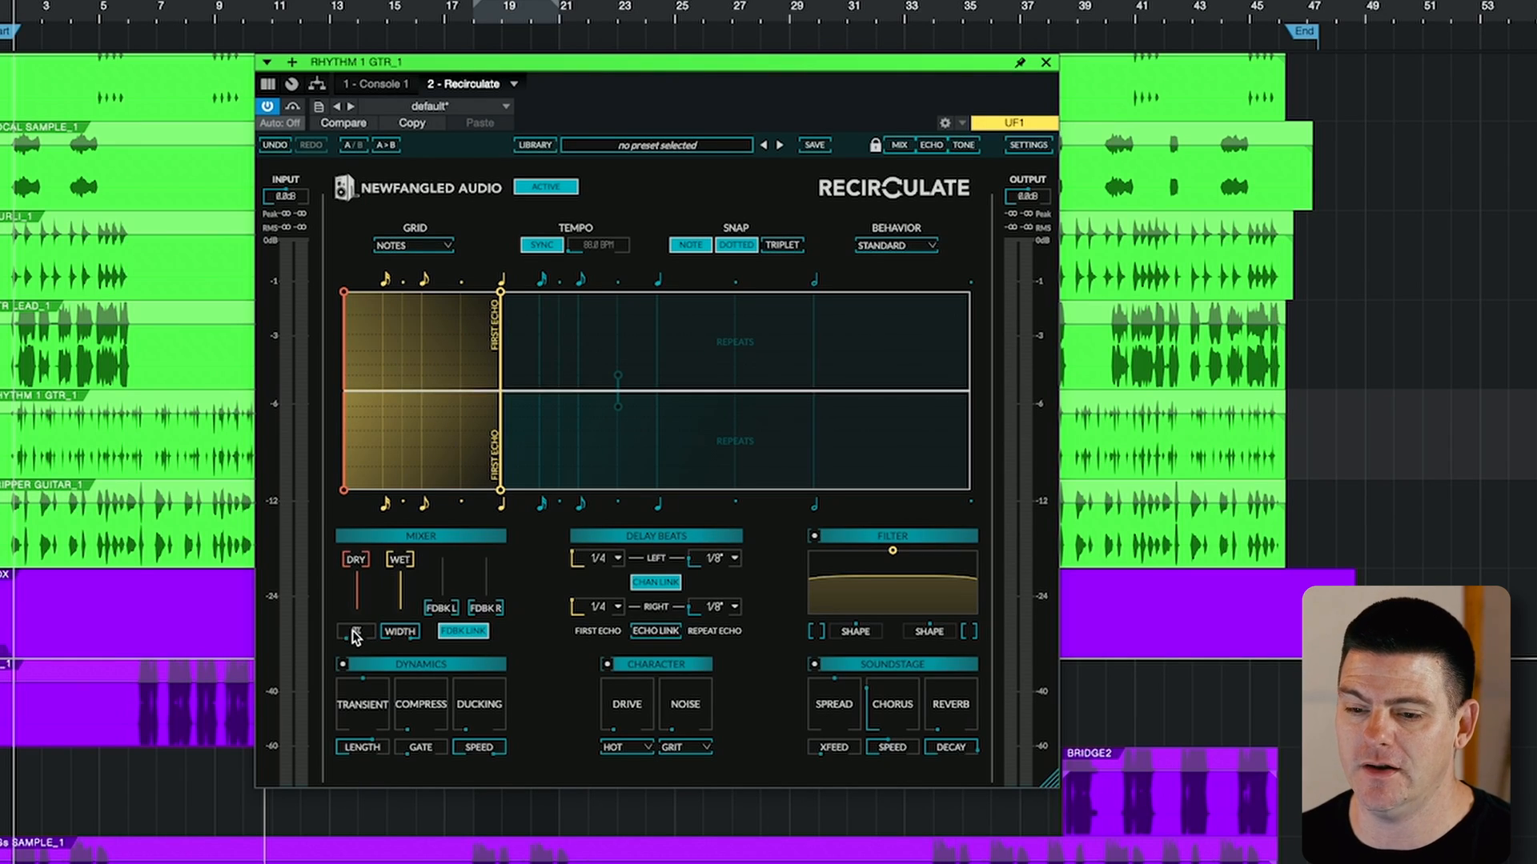
mouse_move(363, 560)
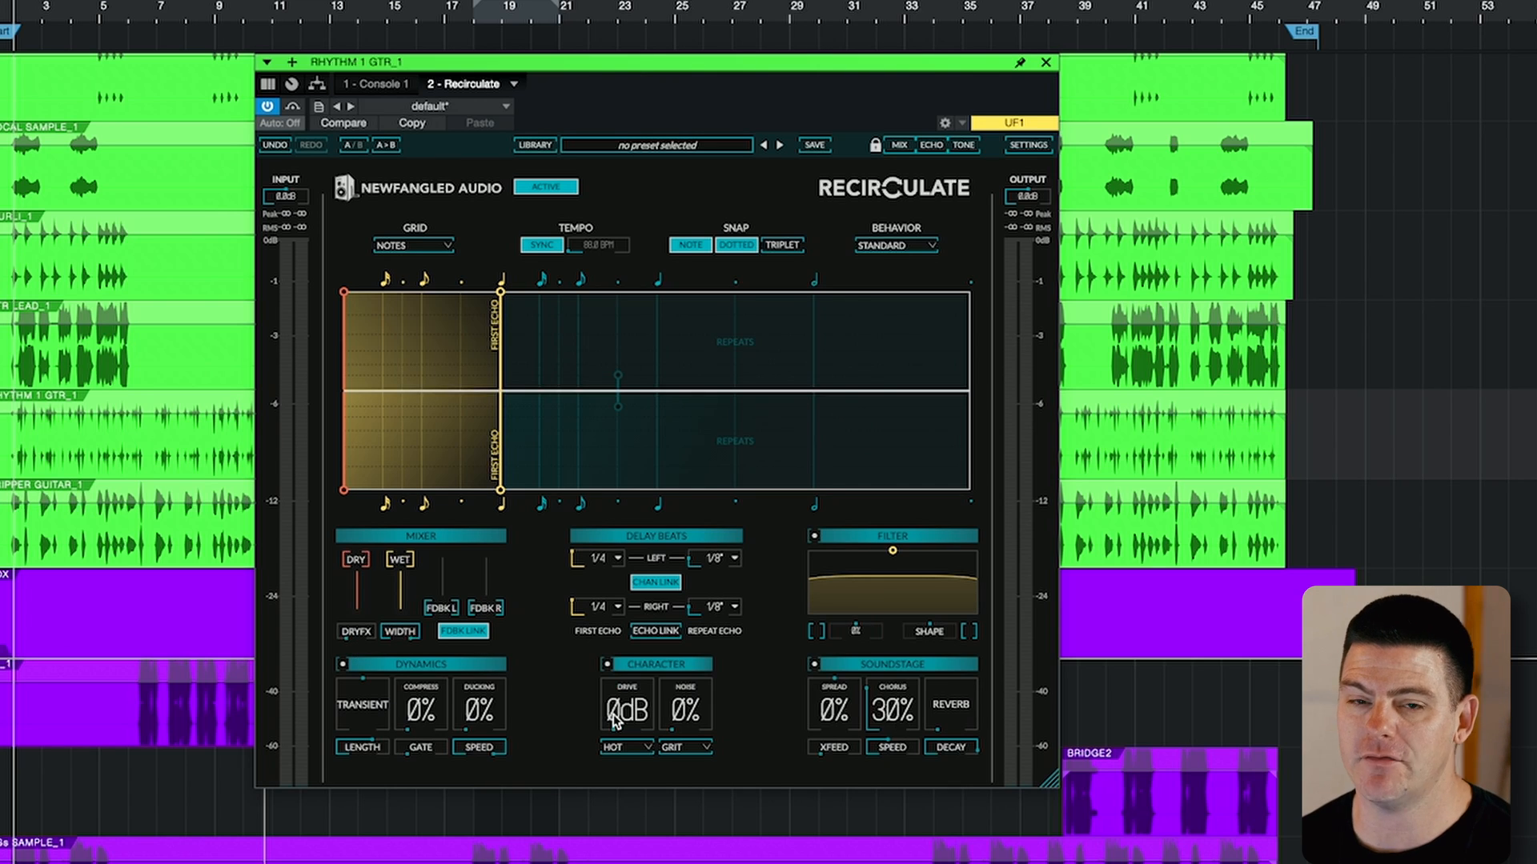
mouse_move(615, 716)
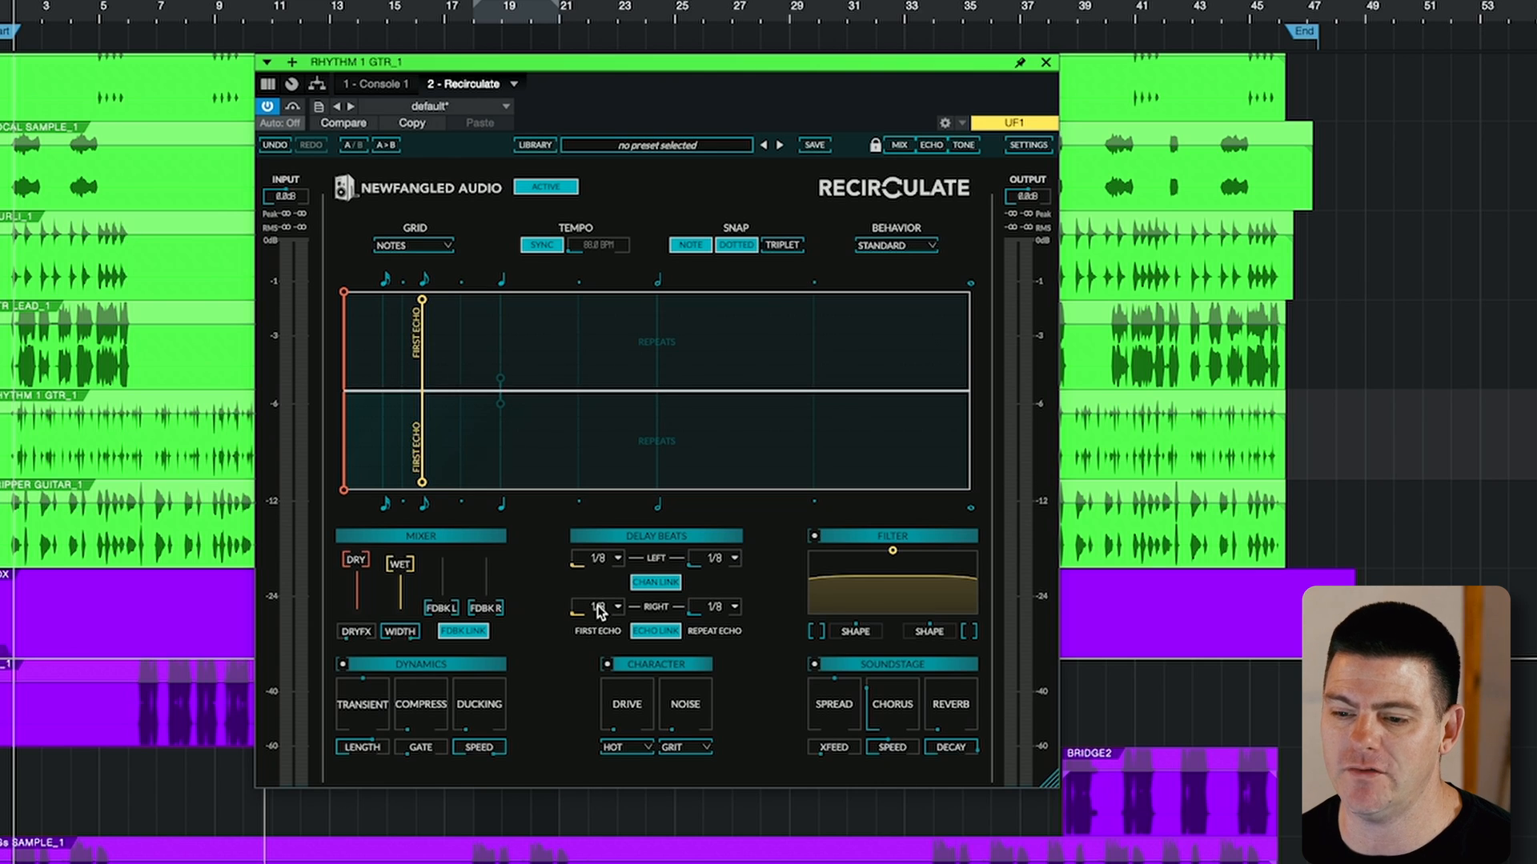
click(655, 633)
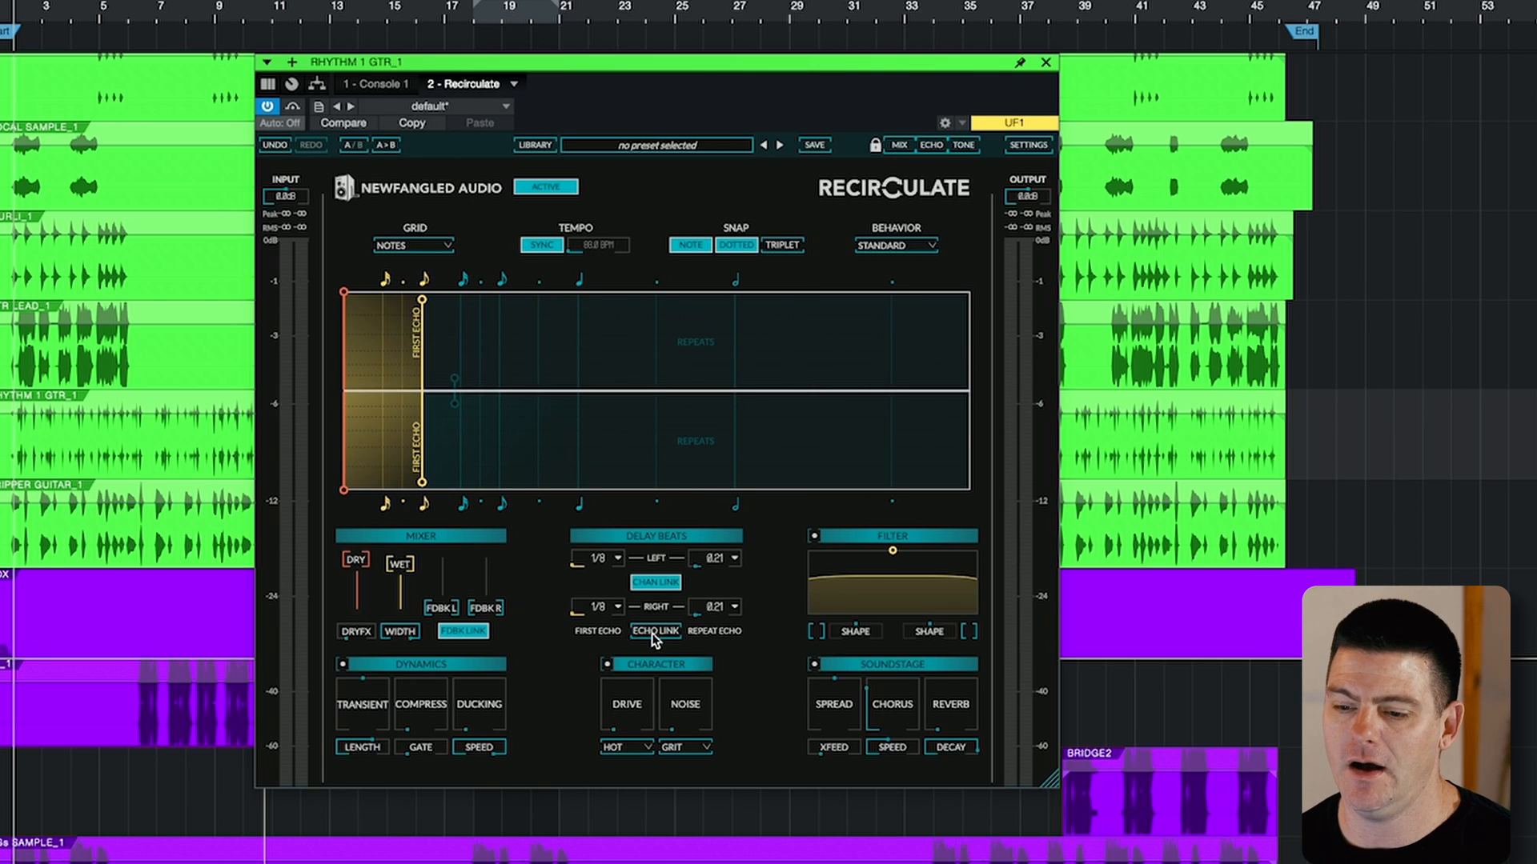
click(734, 607)
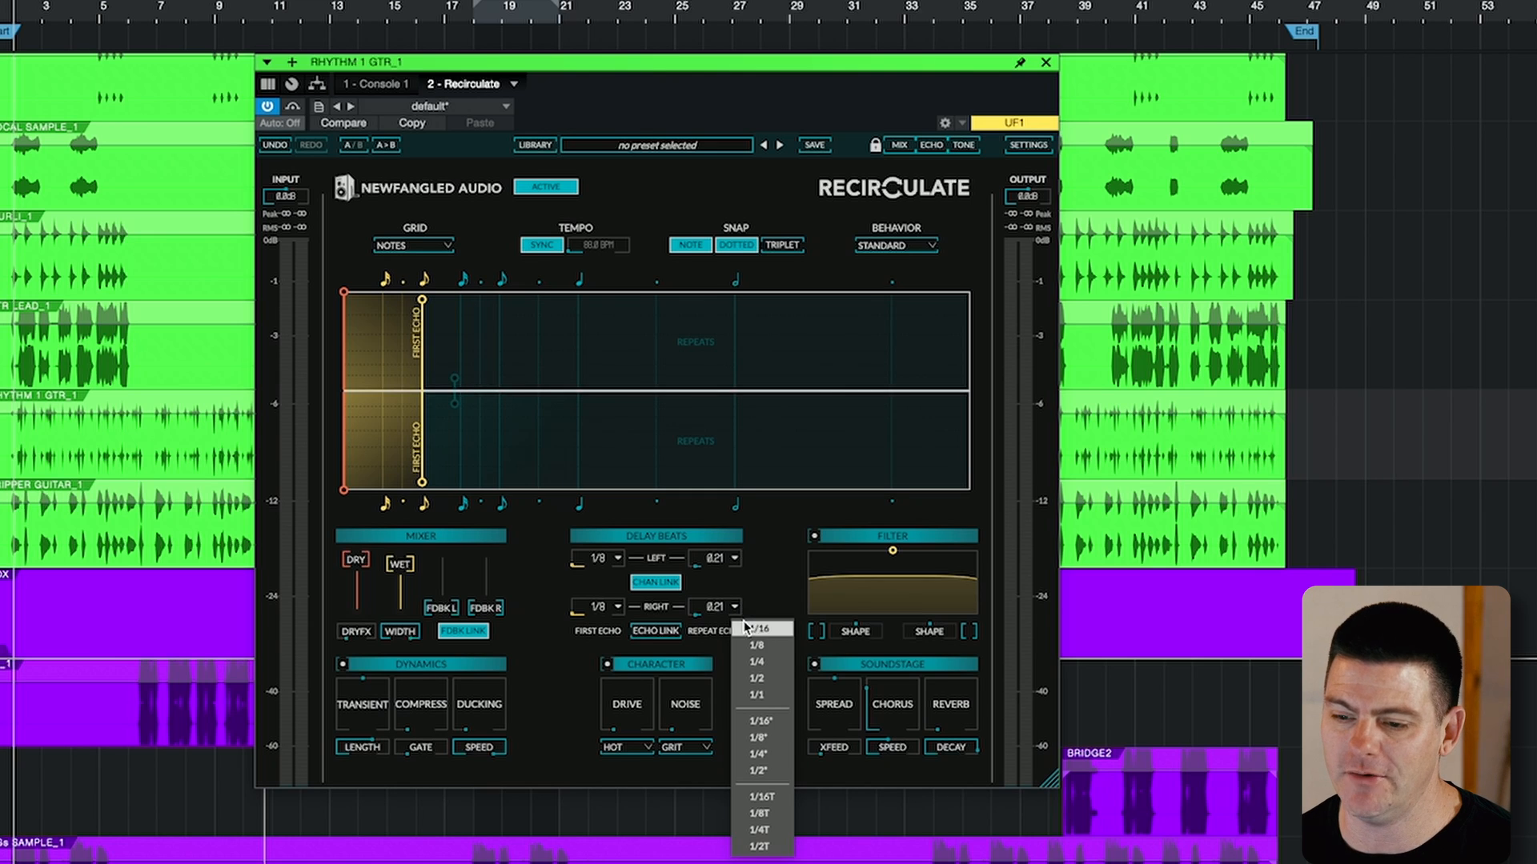
click(747, 628)
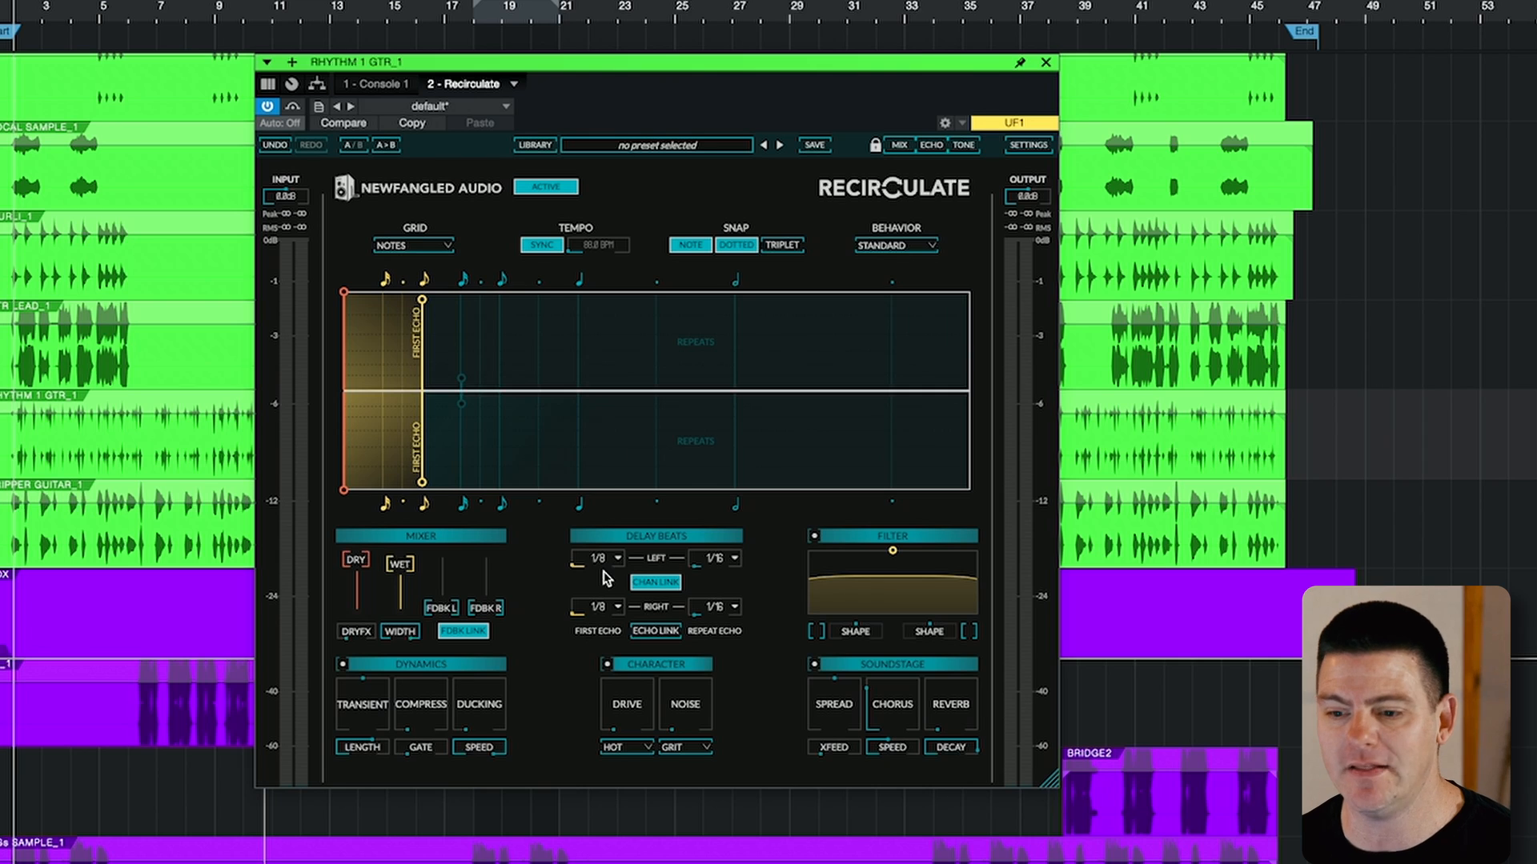
click(735, 610)
click(742, 608)
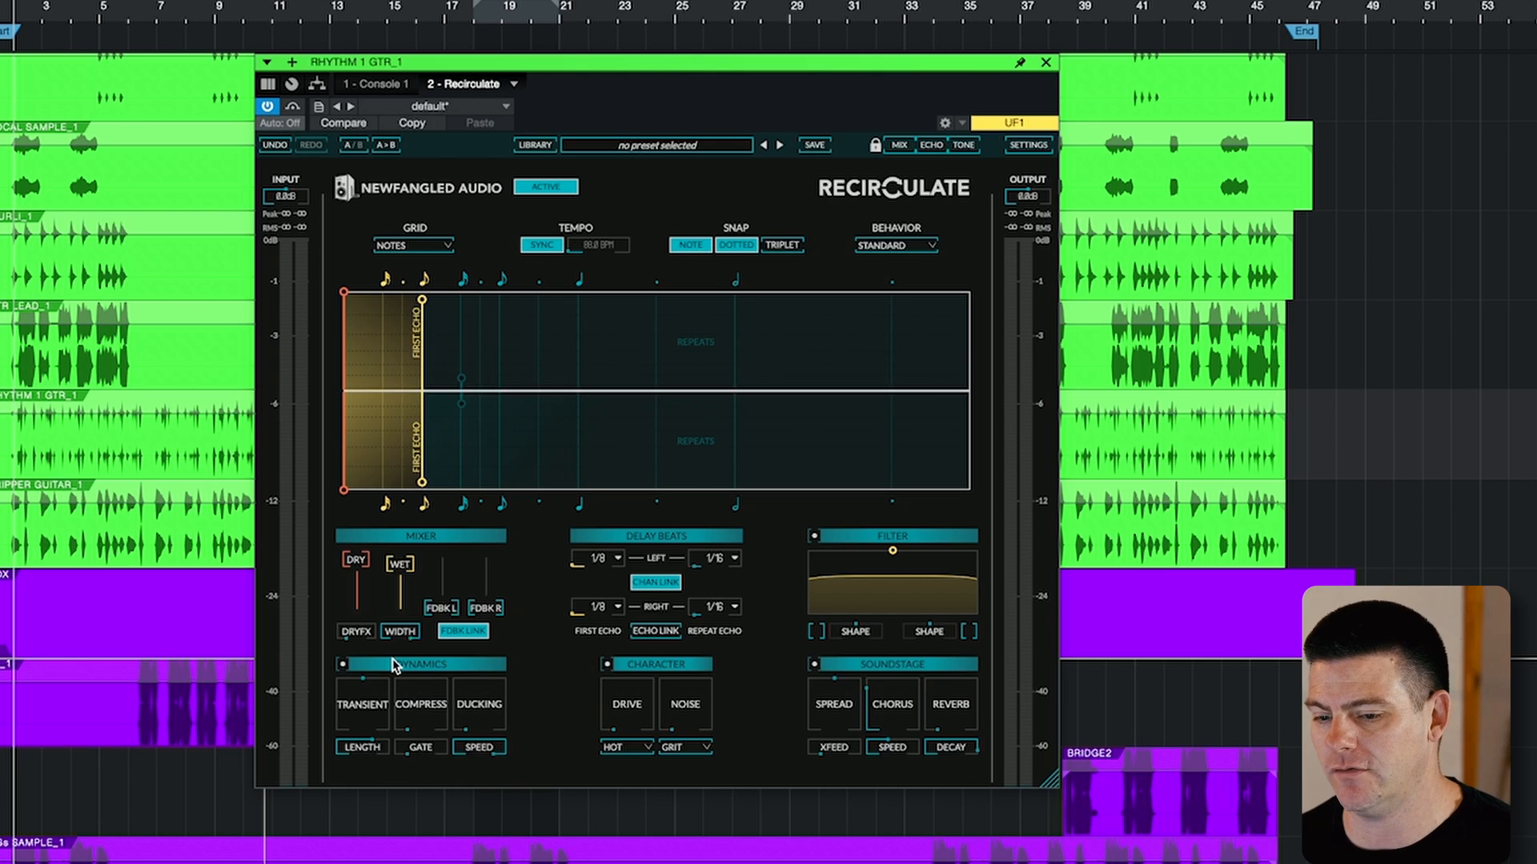
Look through the available drive and noise types in the Character section, keeping Hot and Grit selected.
mouse_move(629, 704)
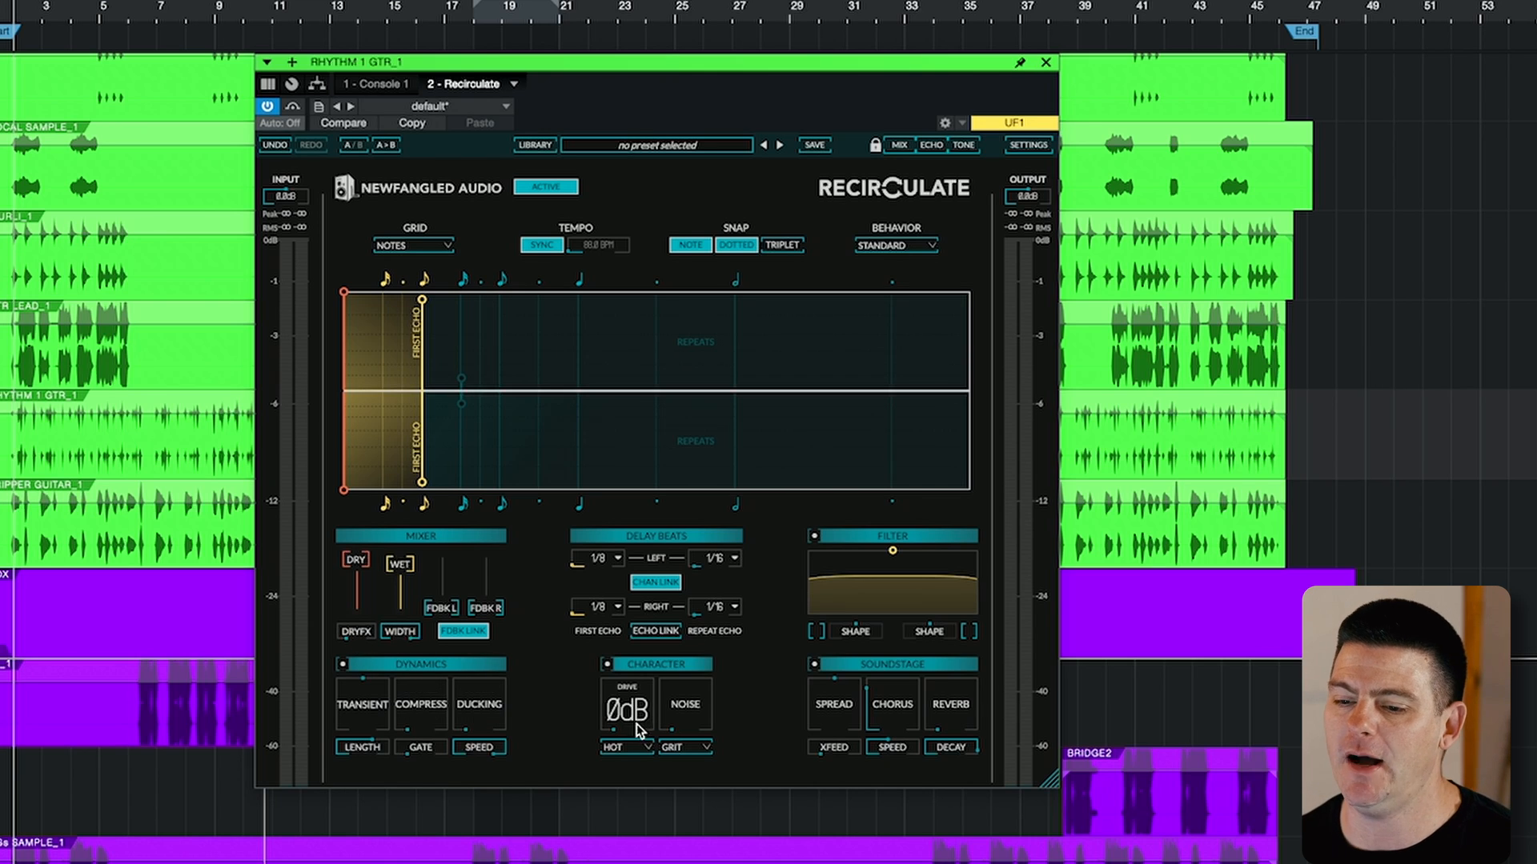
click(626, 751)
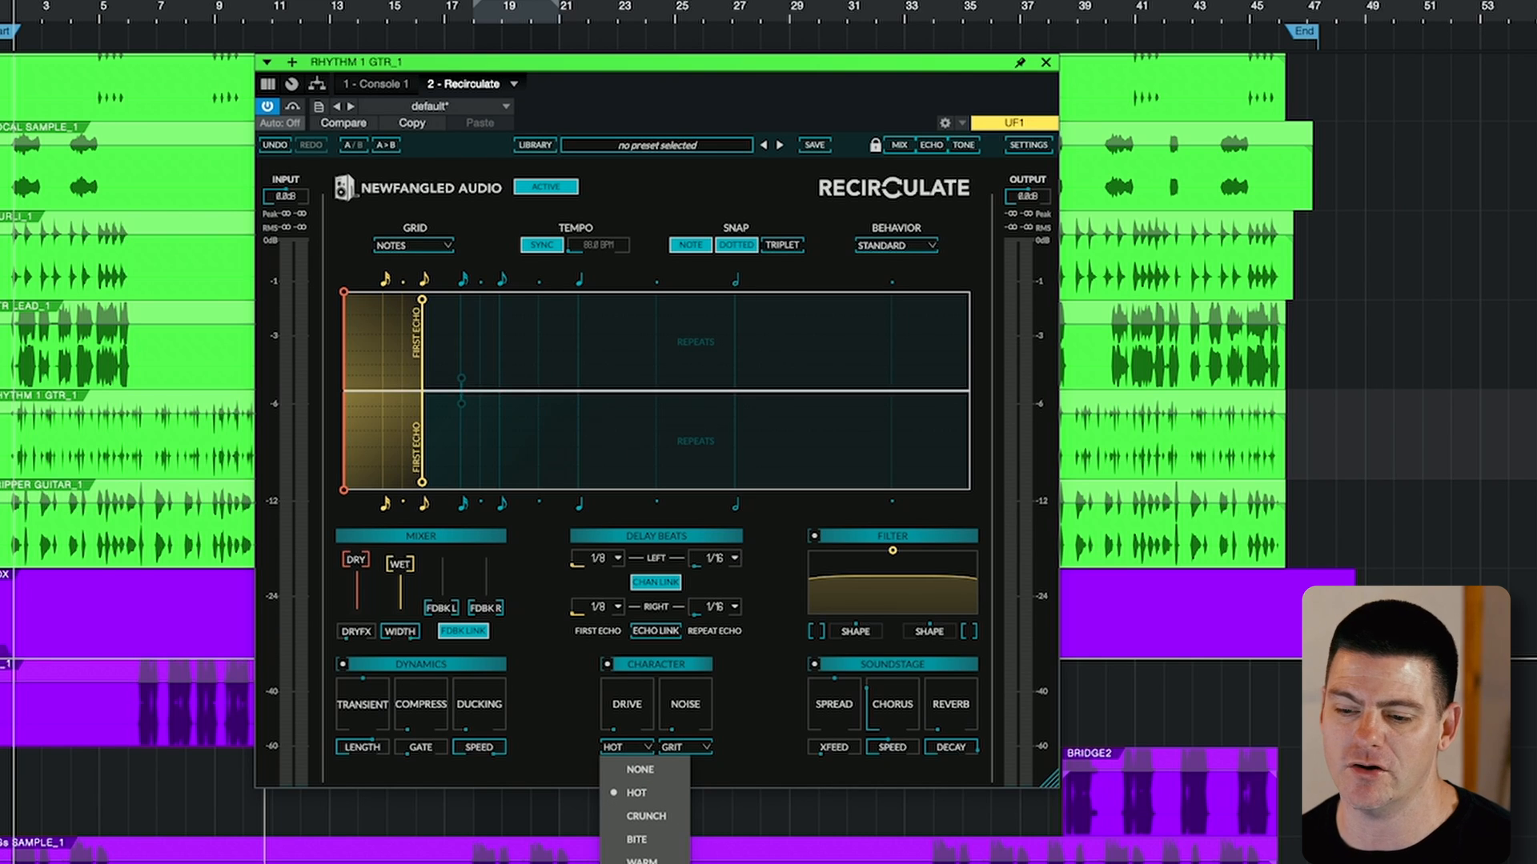
click(567, 764)
click(687, 747)
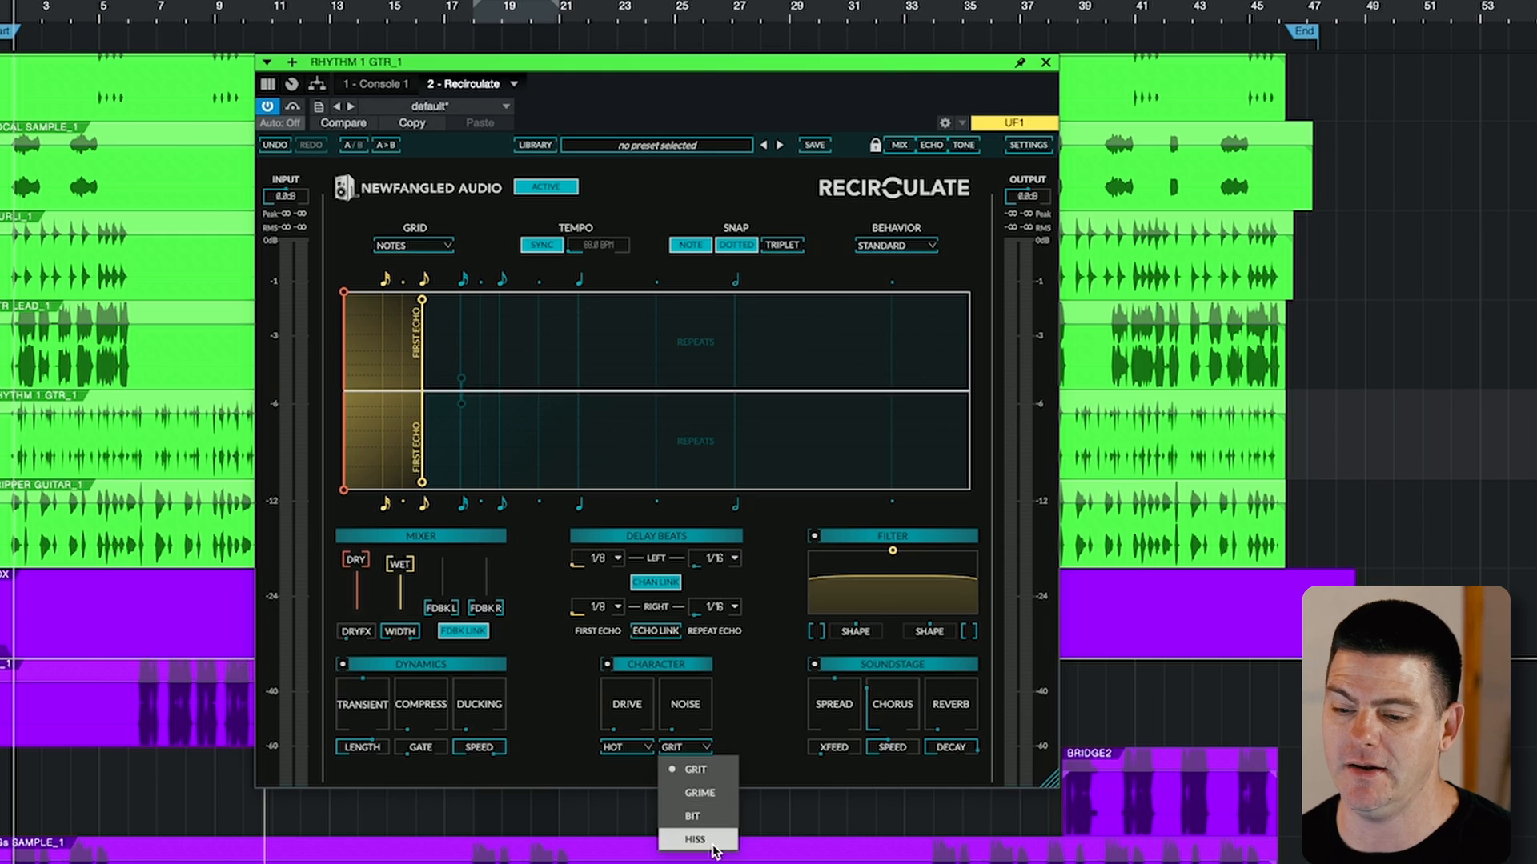
click(730, 724)
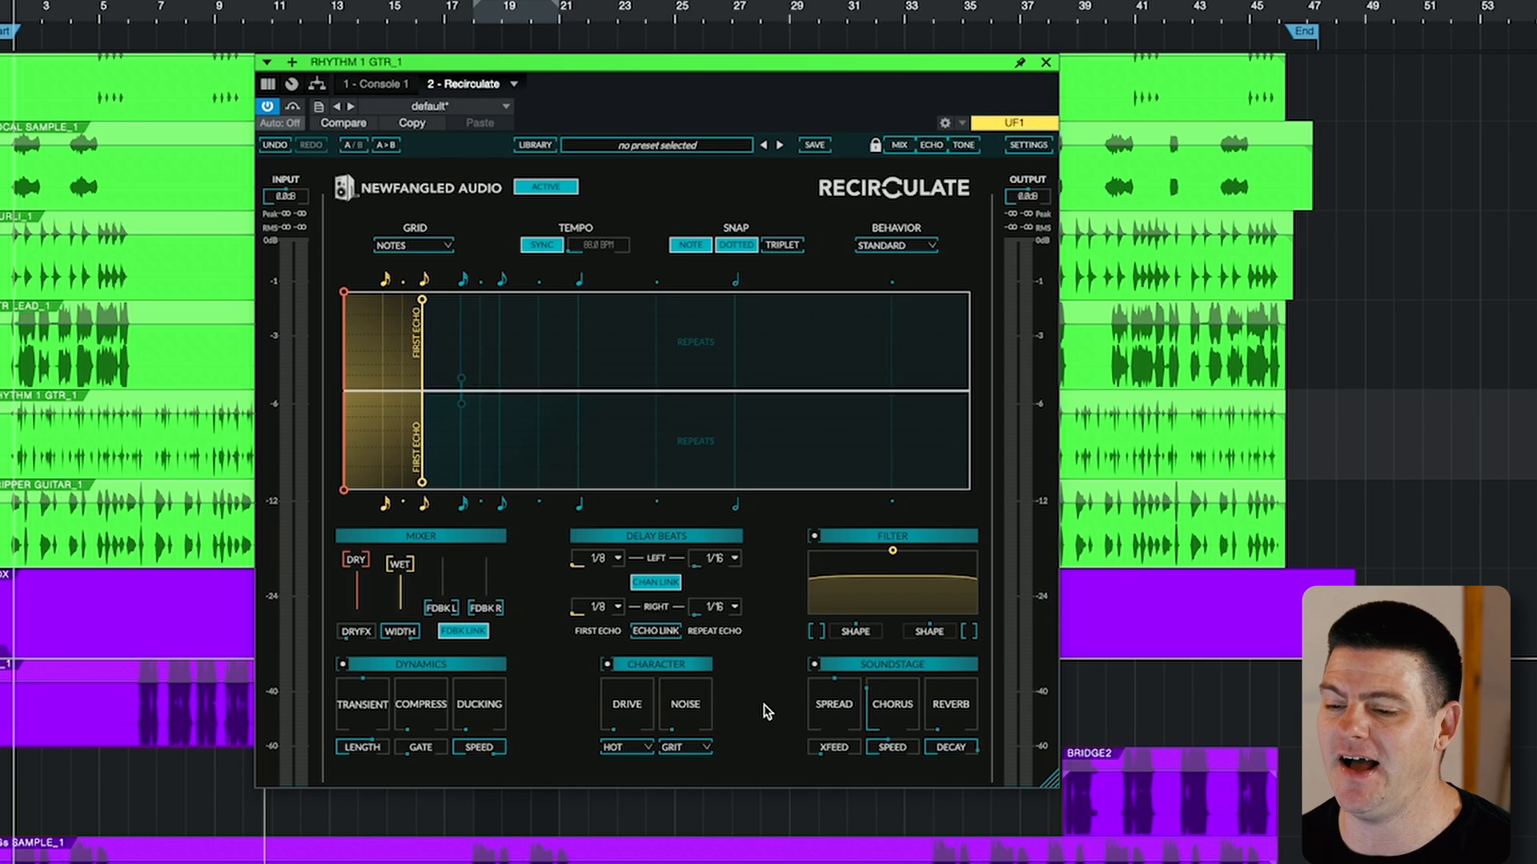
Try the Pitch Warp and Granular behaviors, return to Pitch Warp, and check the Soundstage modulation control in each.
mouse_move(834, 704)
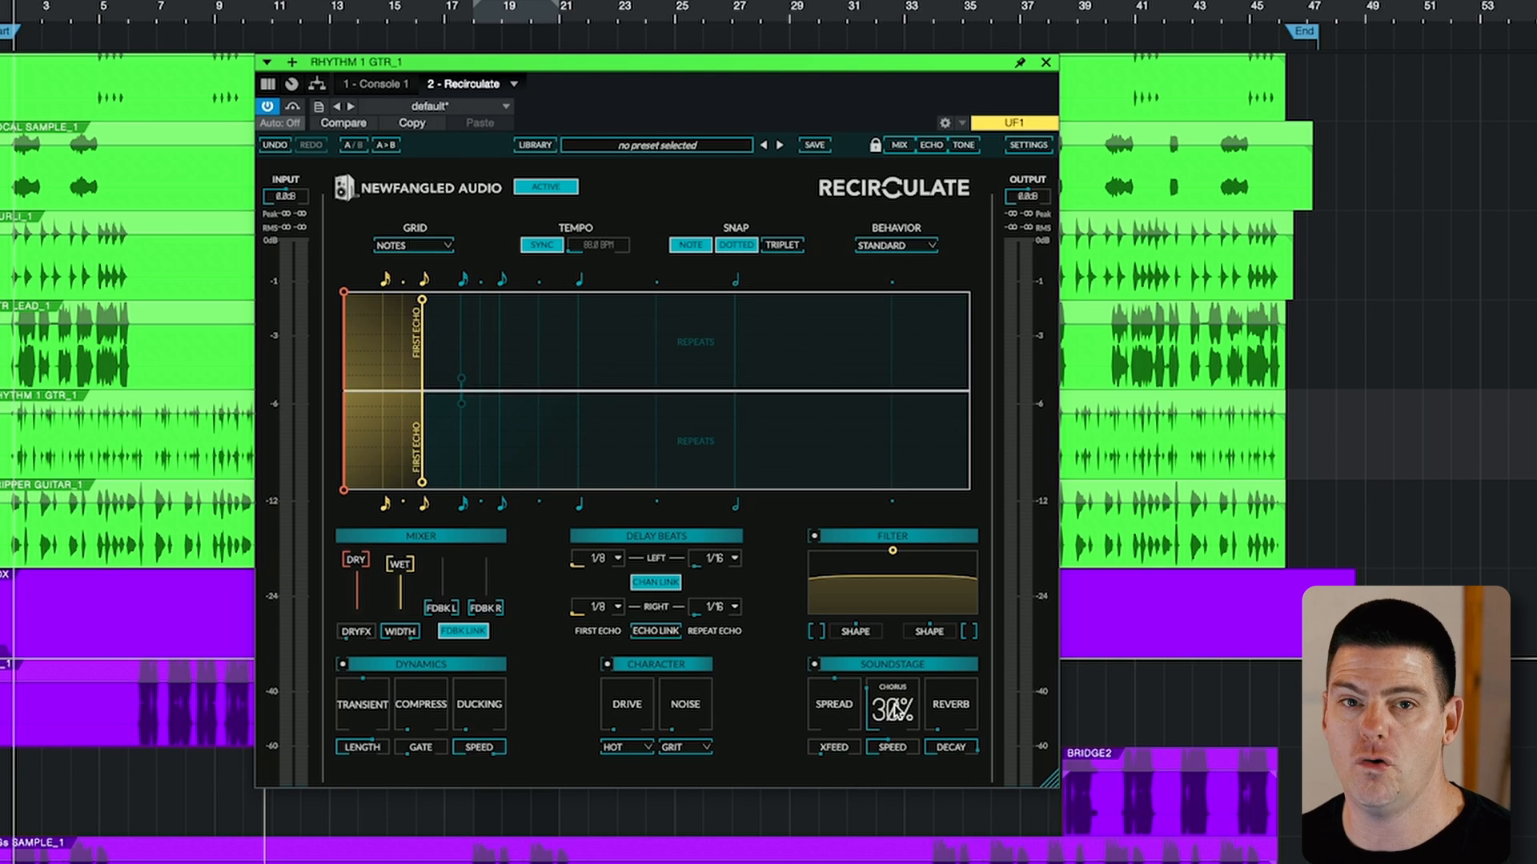
mouse_move(975, 708)
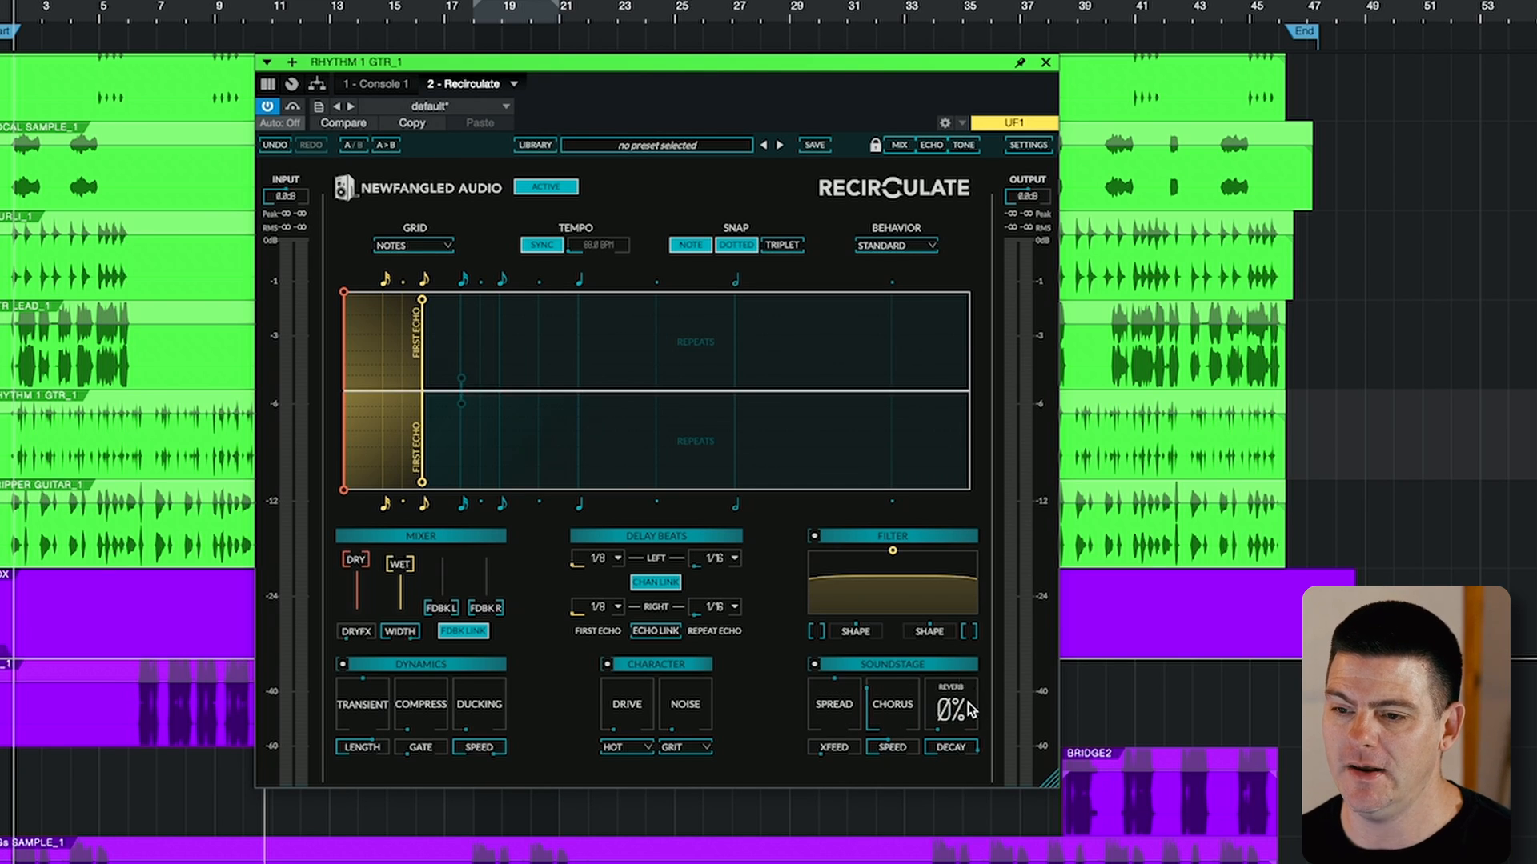
click(914, 248)
click(912, 275)
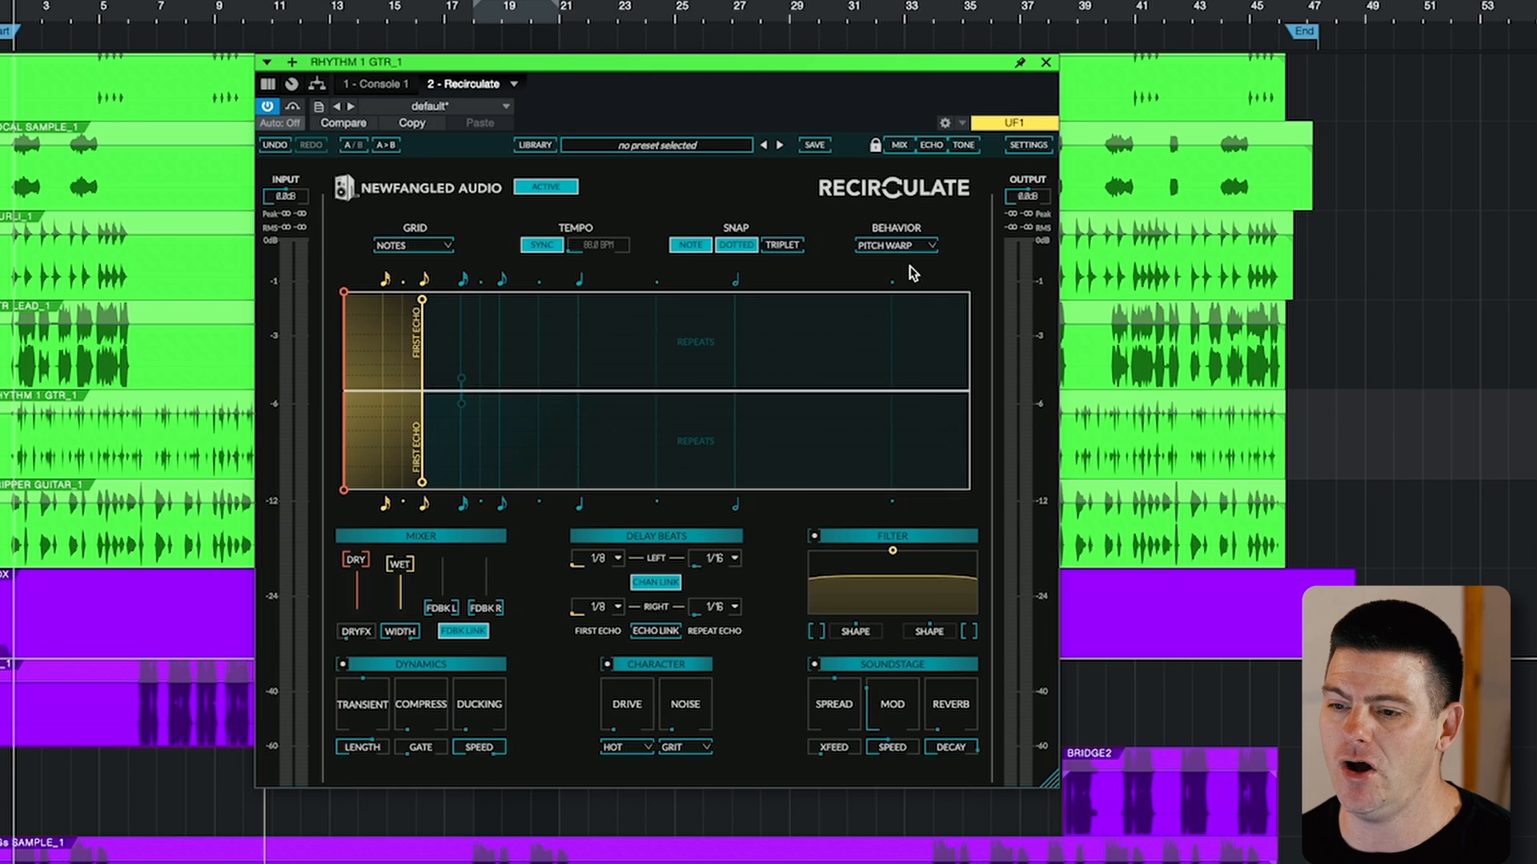
click(914, 249)
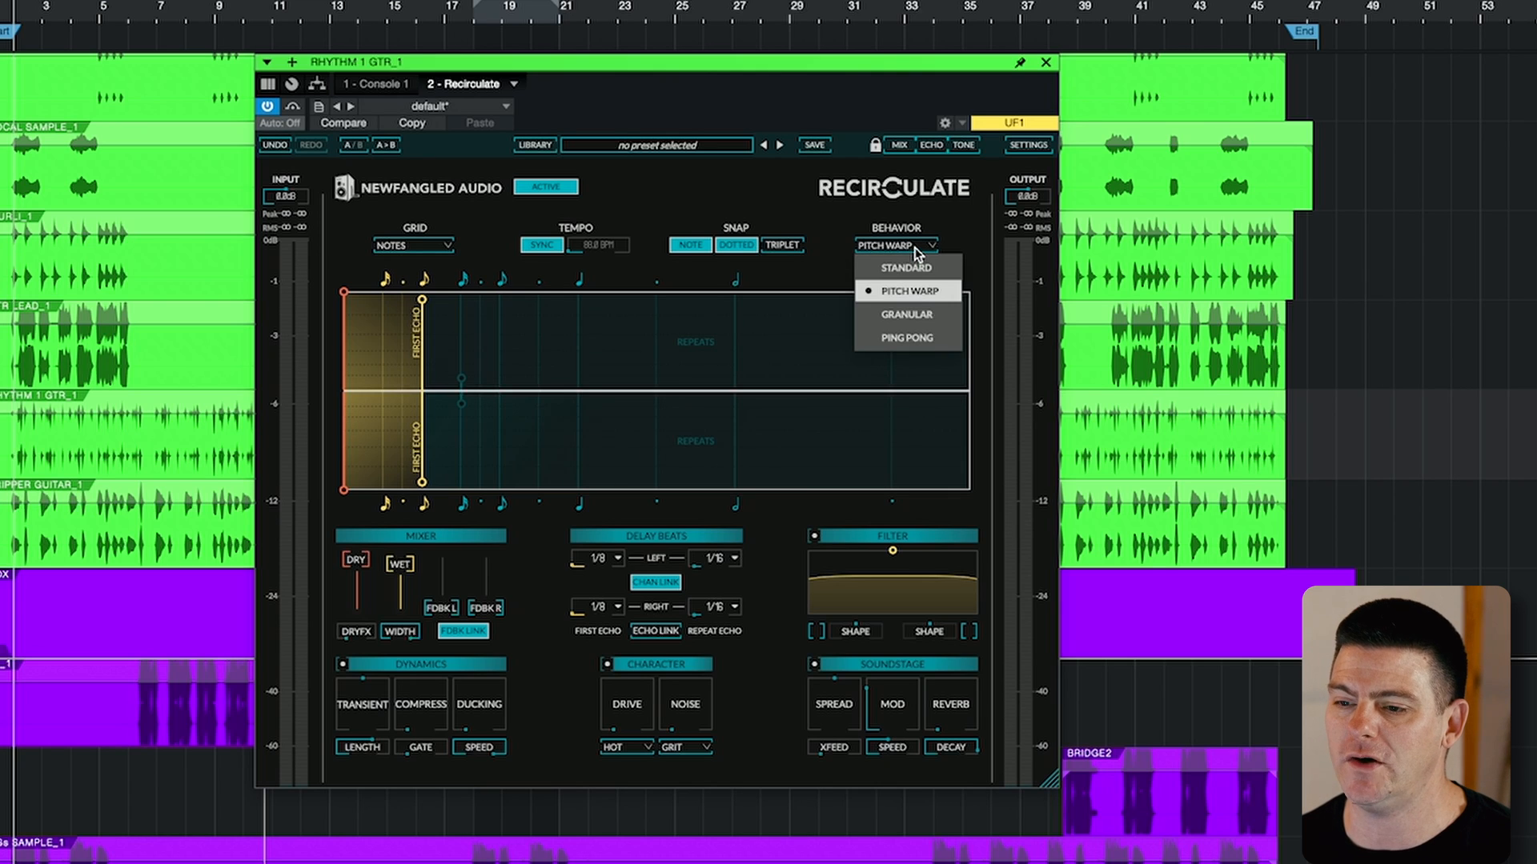
click(921, 313)
mouse_move(895, 728)
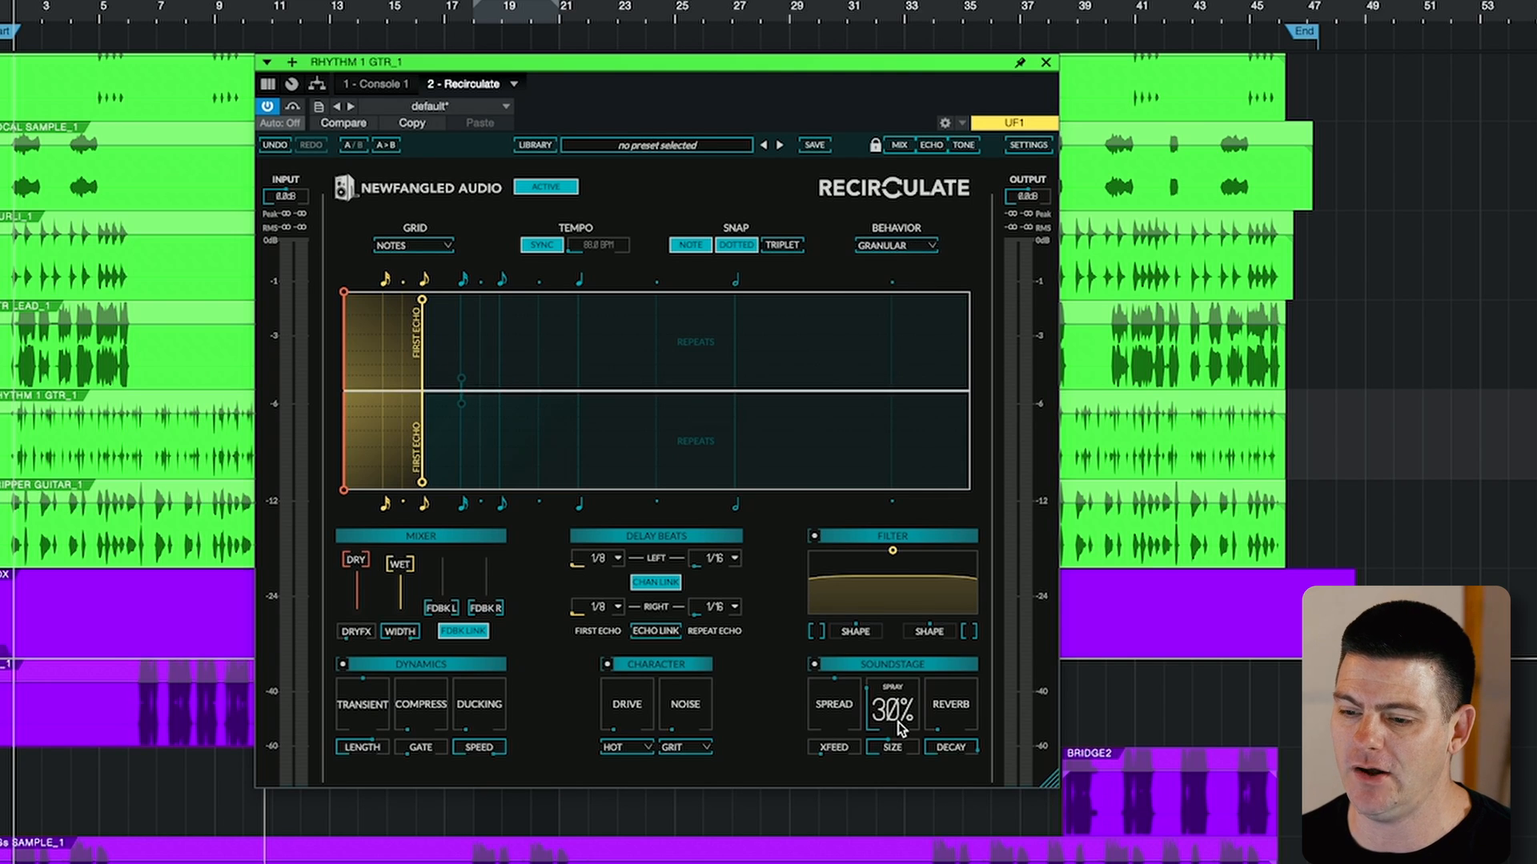
click(921, 247)
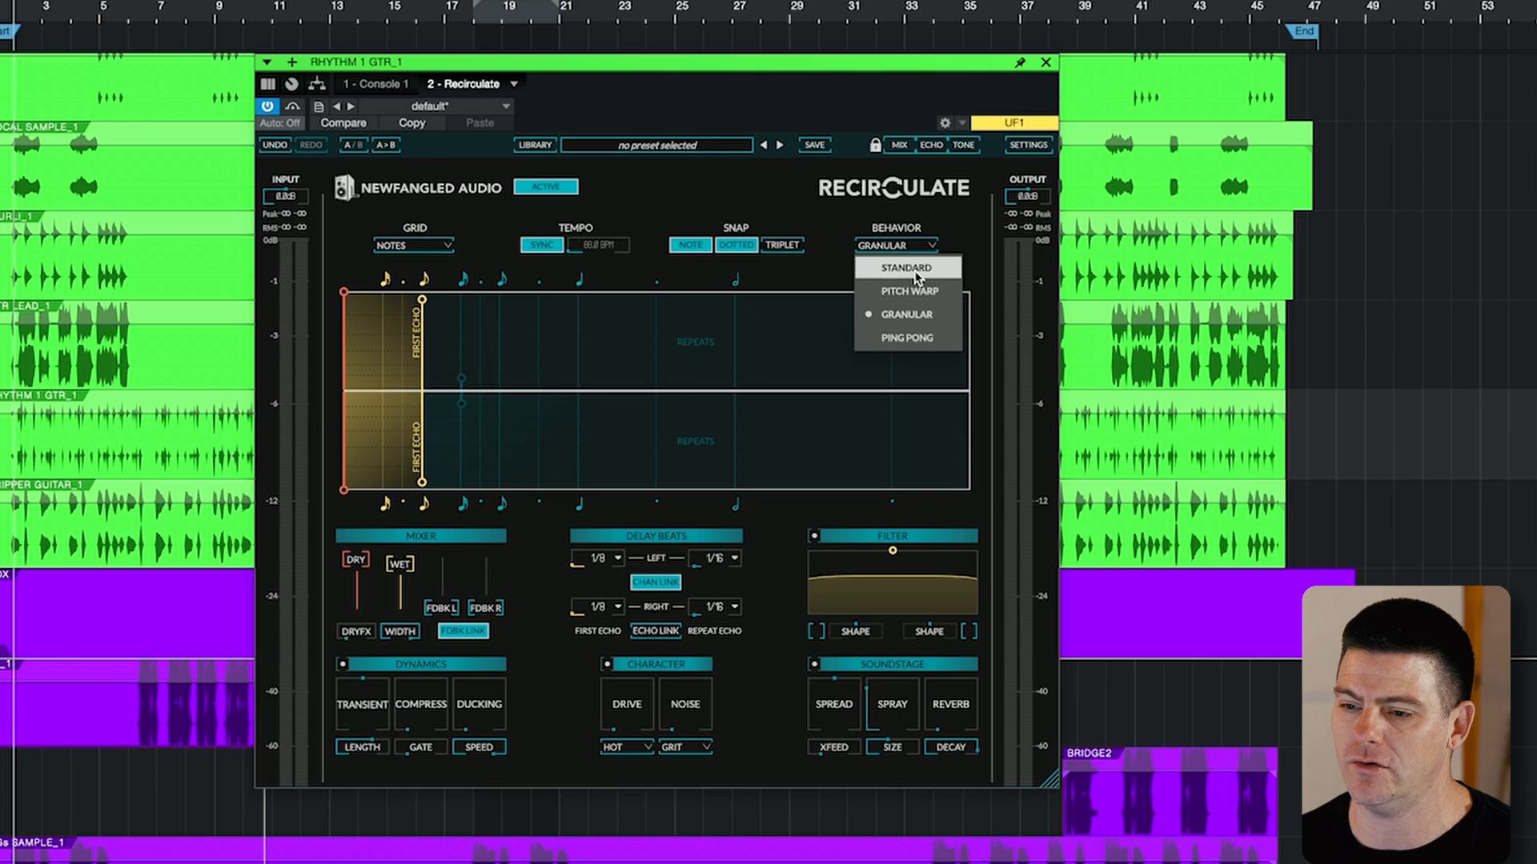
click(918, 290)
mouse_move(918, 674)
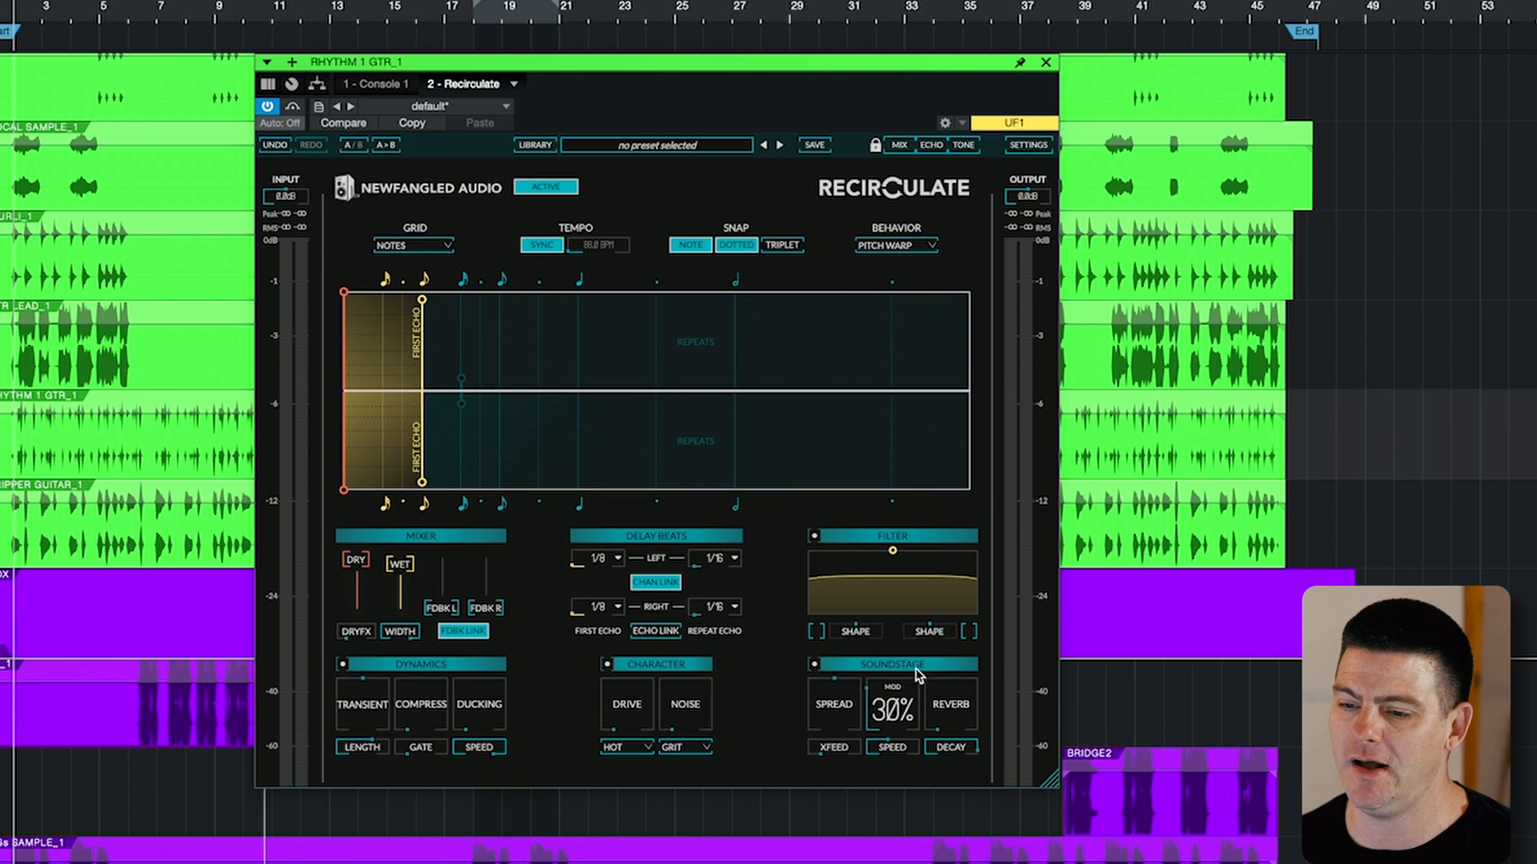
Alternate the behavior between Ping Pong and Standard to compare the Soundstage controls, ending on Standard.
click(894, 246)
click(899, 334)
mouse_move(881, 775)
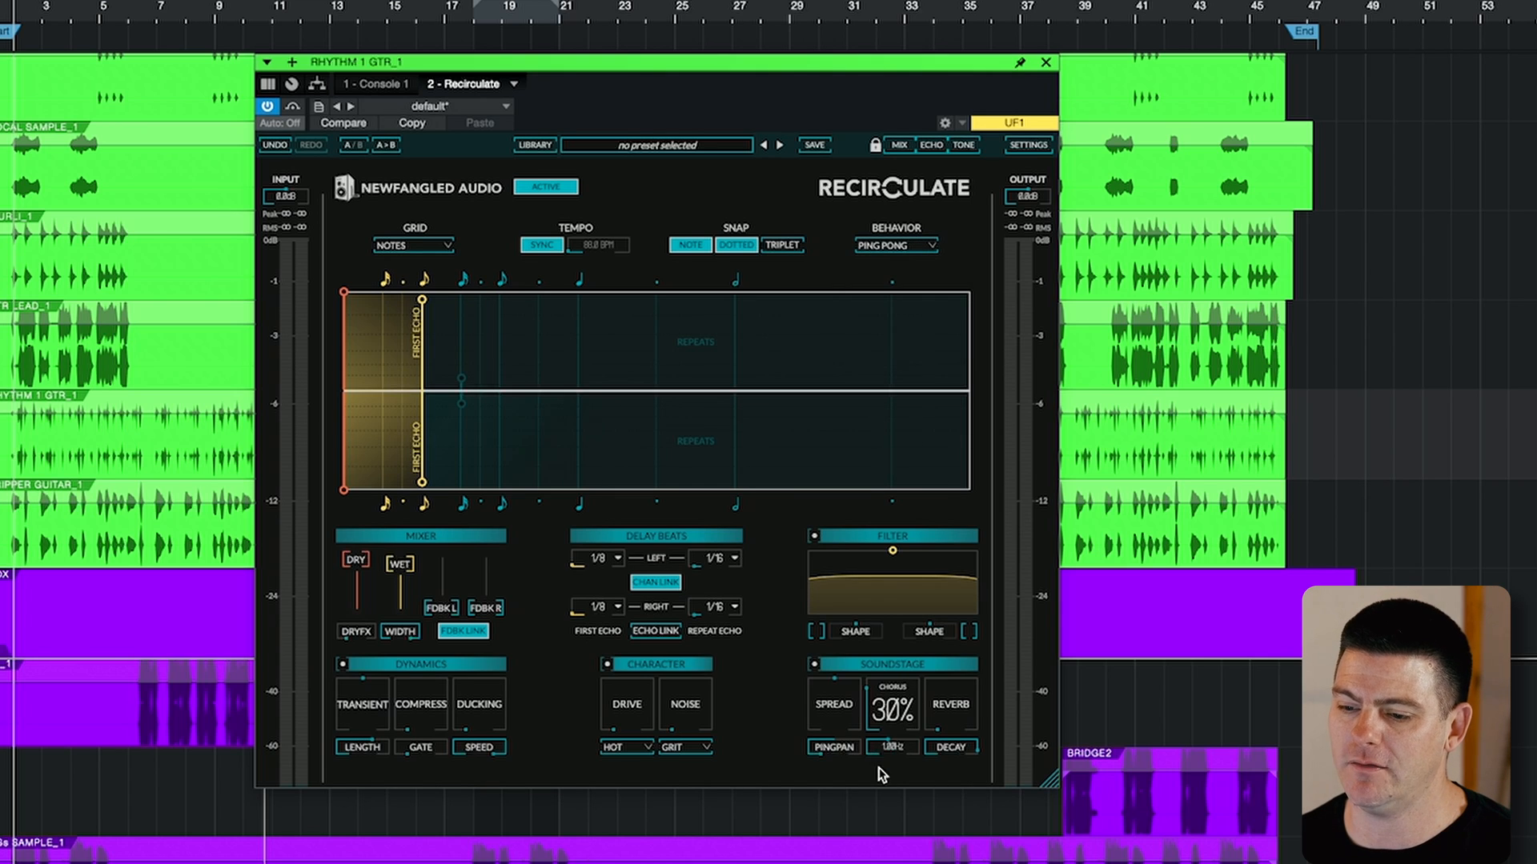
click(905, 245)
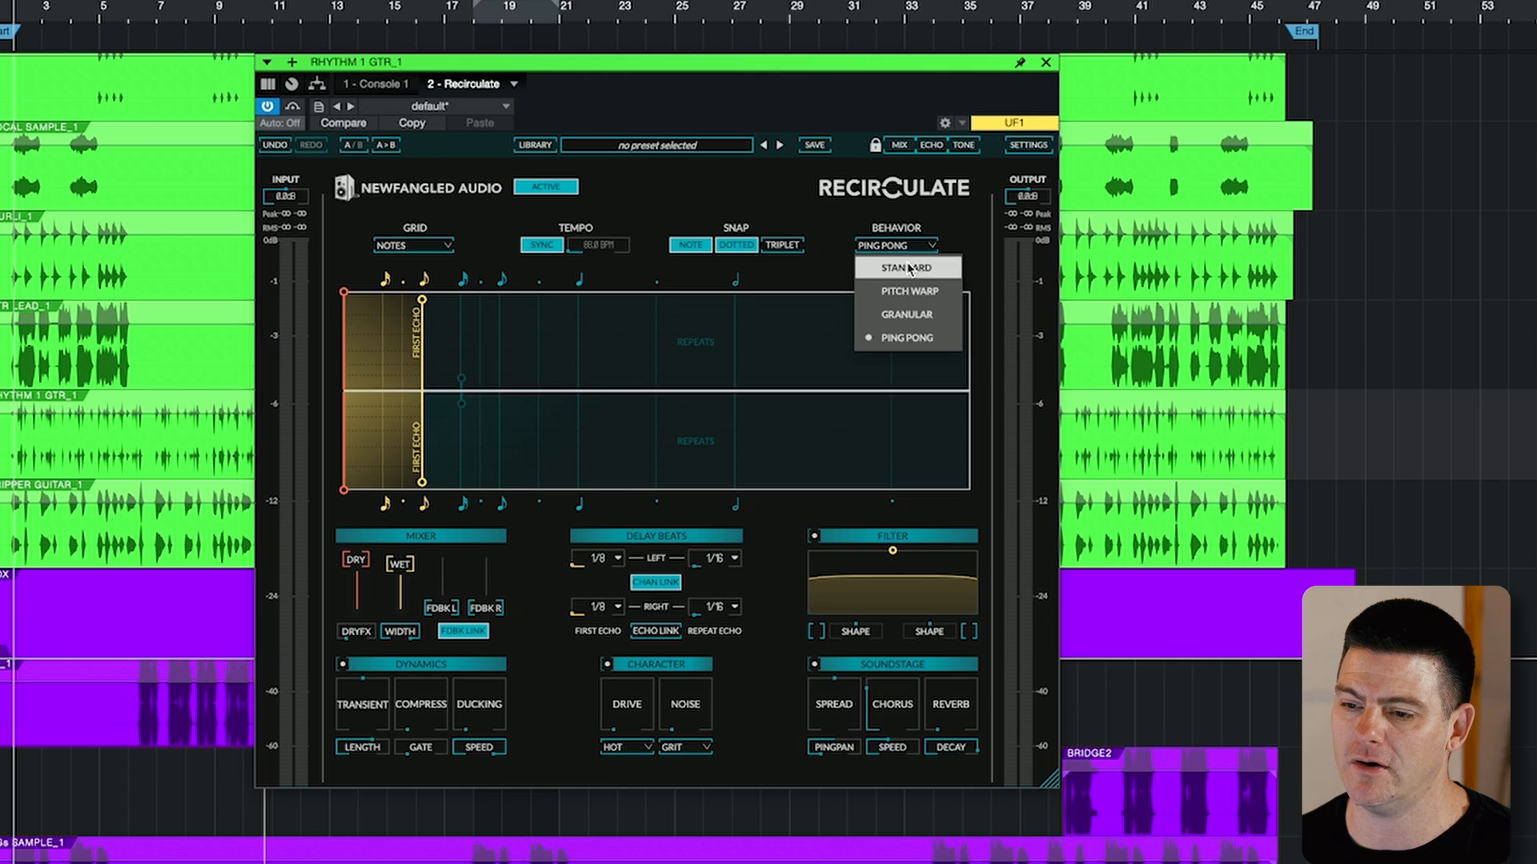
click(908, 268)
click(910, 247)
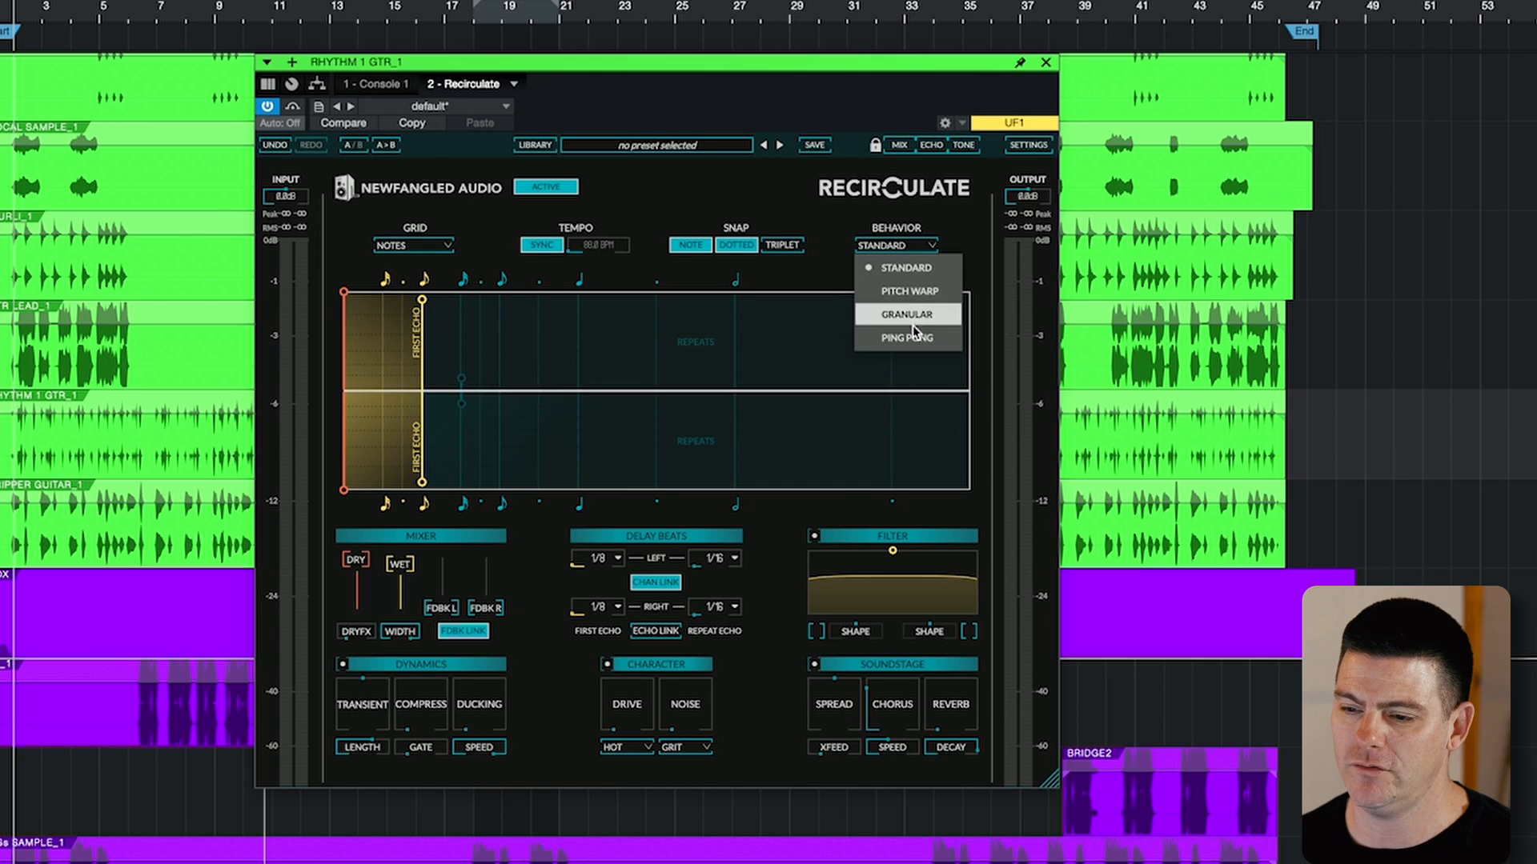
click(918, 338)
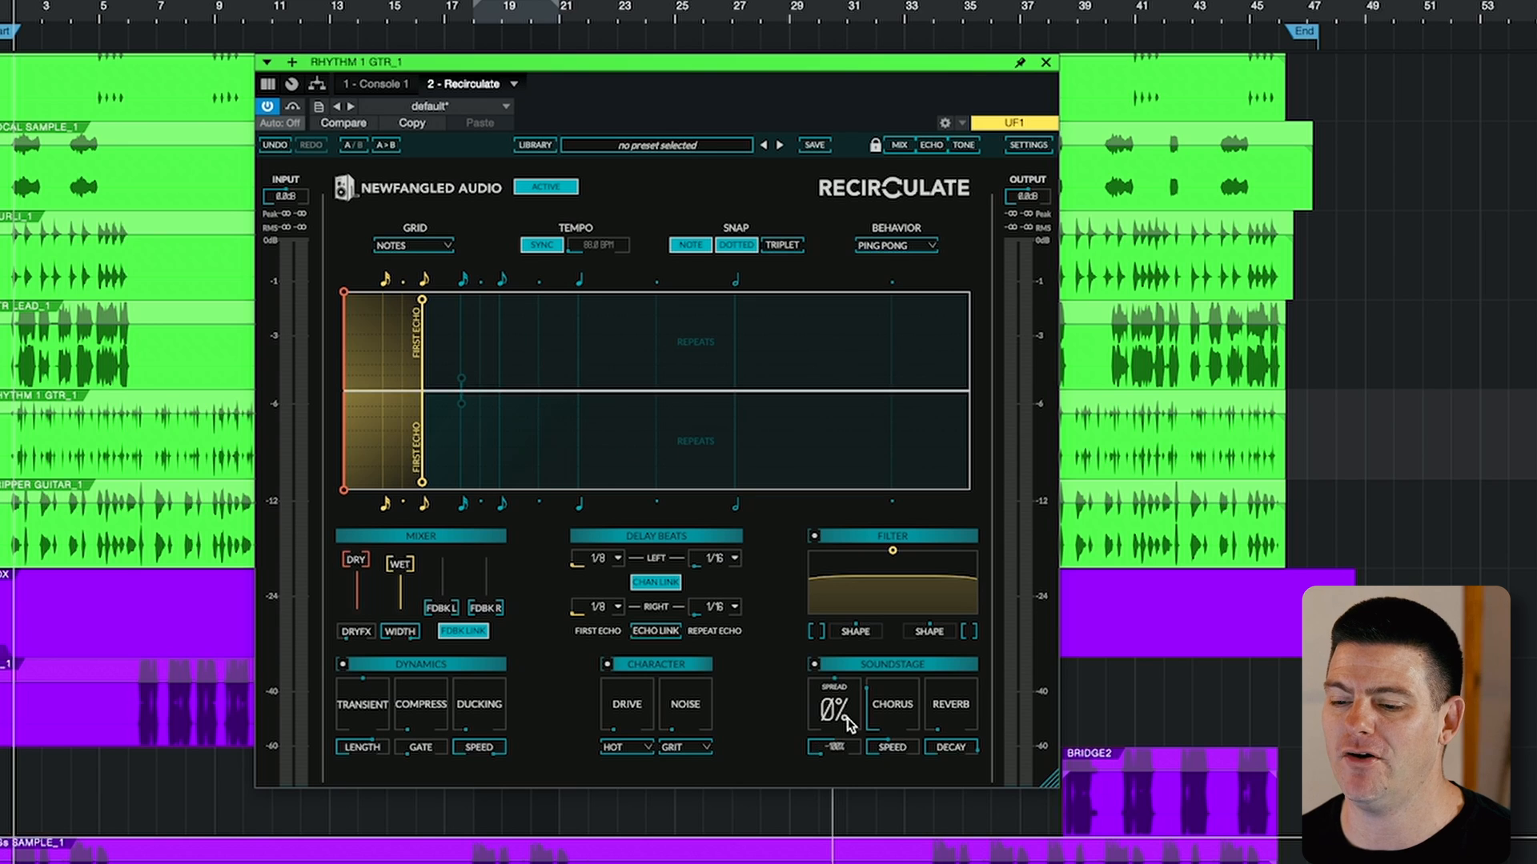
click(909, 246)
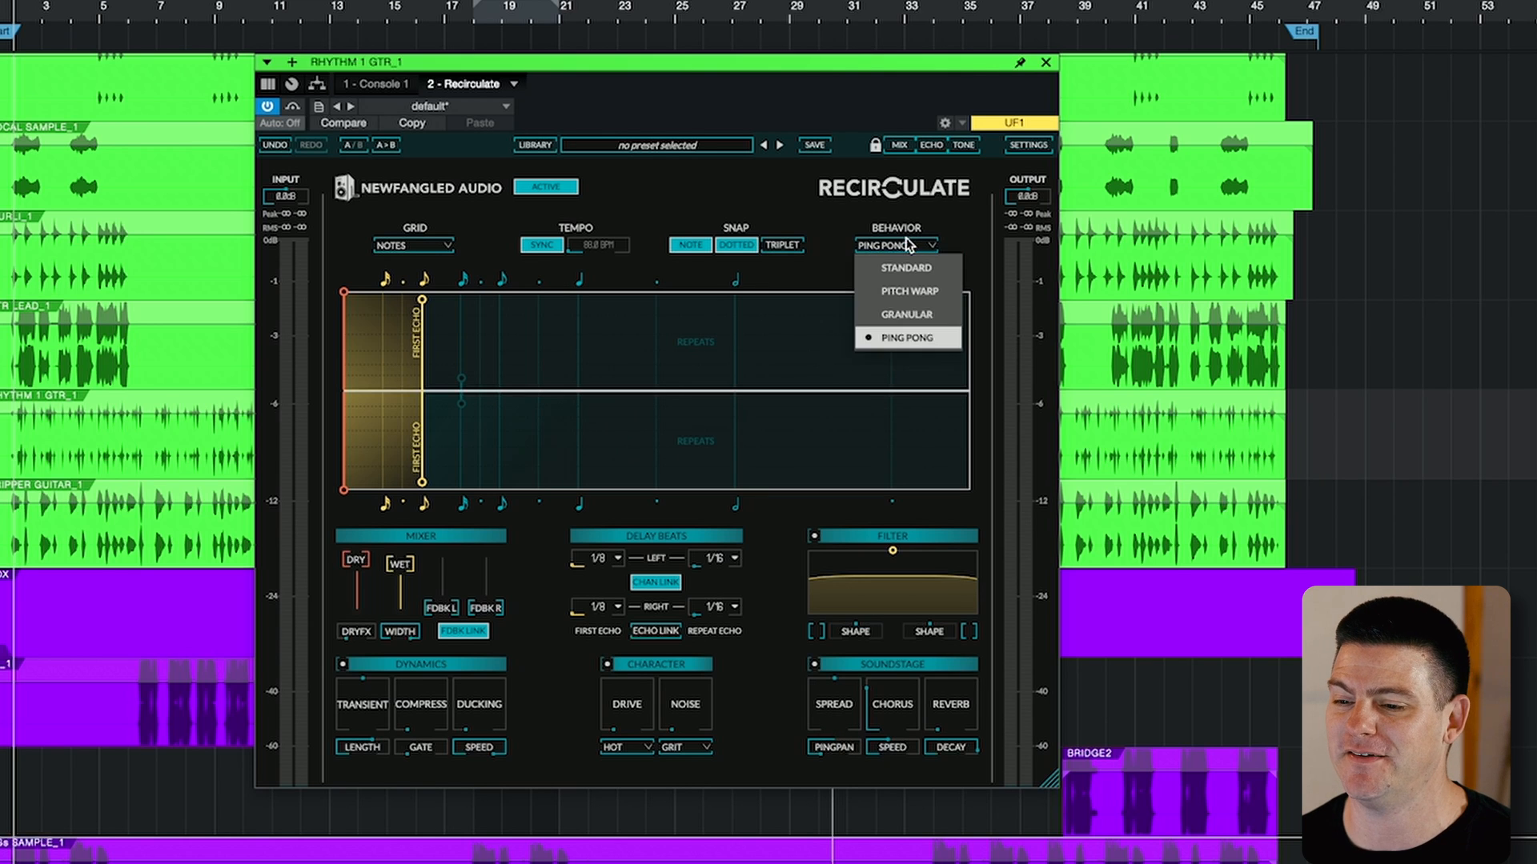
click(913, 267)
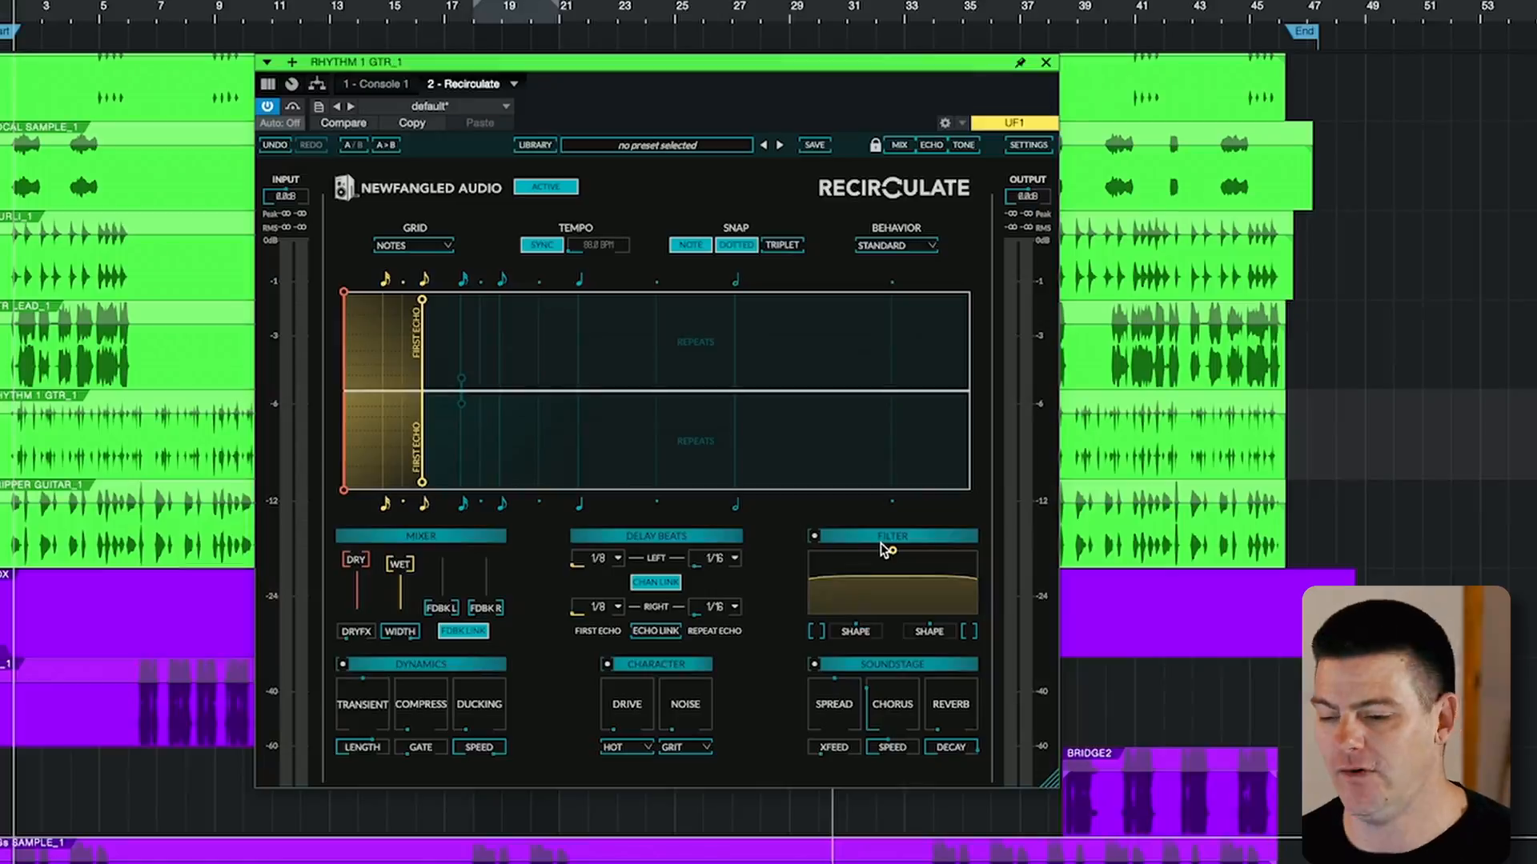
Move the Filter handle around the graph to try different low-cut and high-cut curves on the echoes.
drag(893, 590, 928, 599)
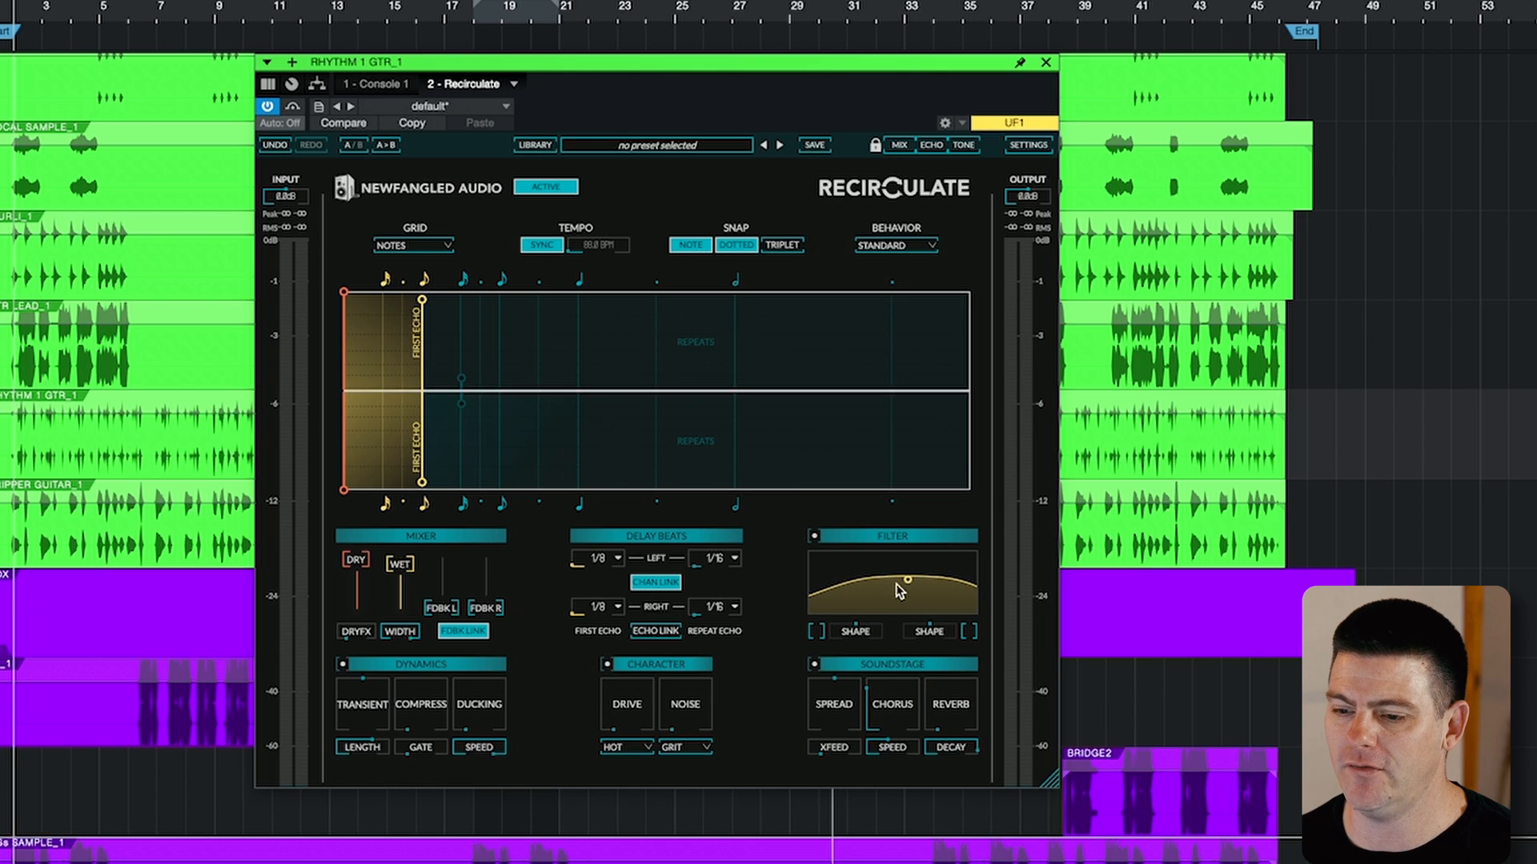
mouse_move(878, 597)
mouse_down()
mouse_move(784, 592)
mouse_move(858, 602)
mouse_up()
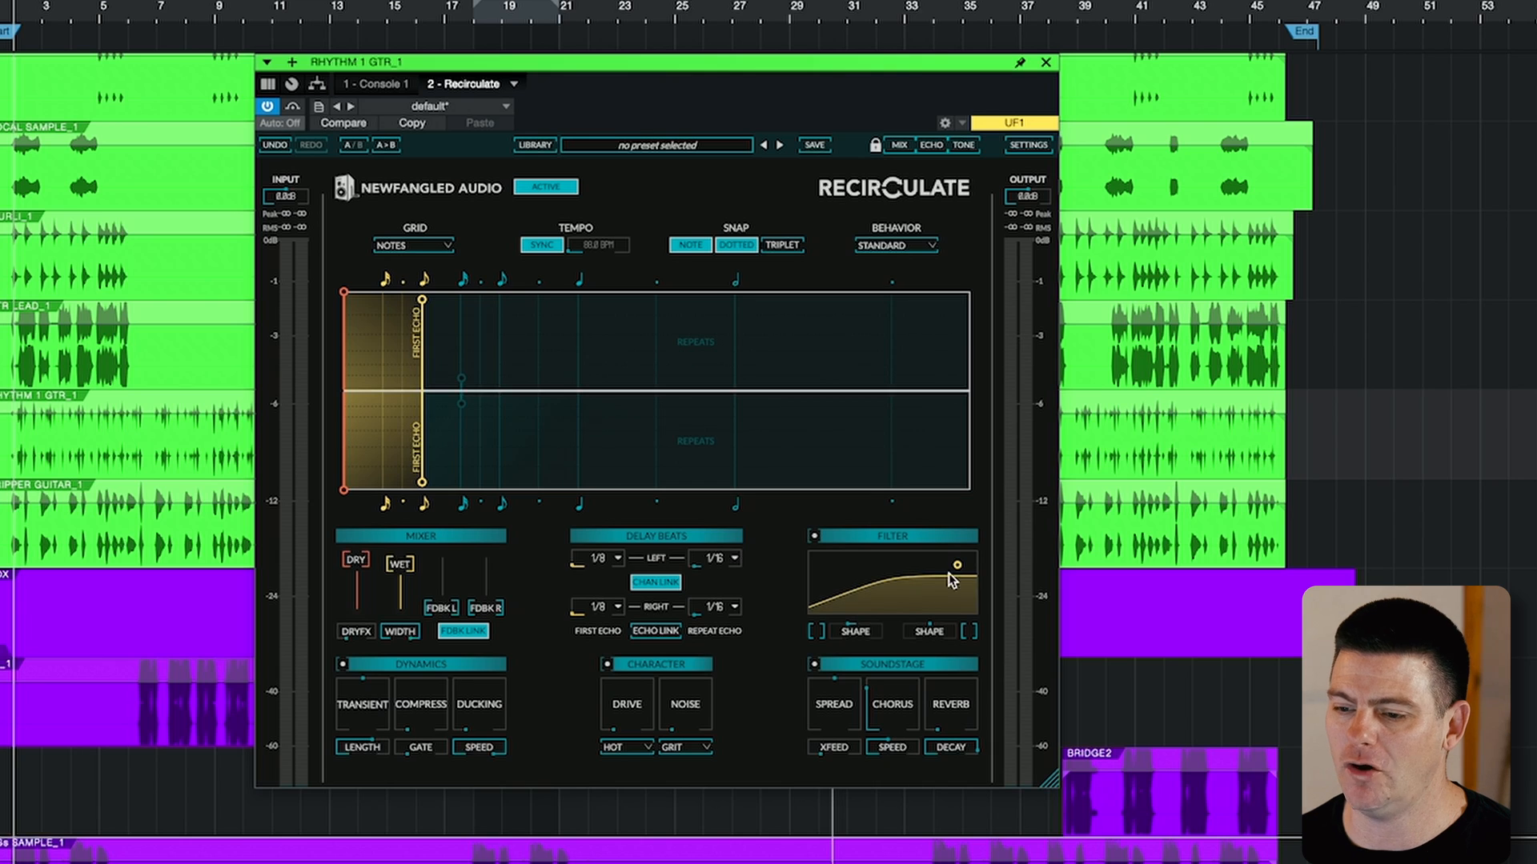
drag(881, 565, 908, 593)
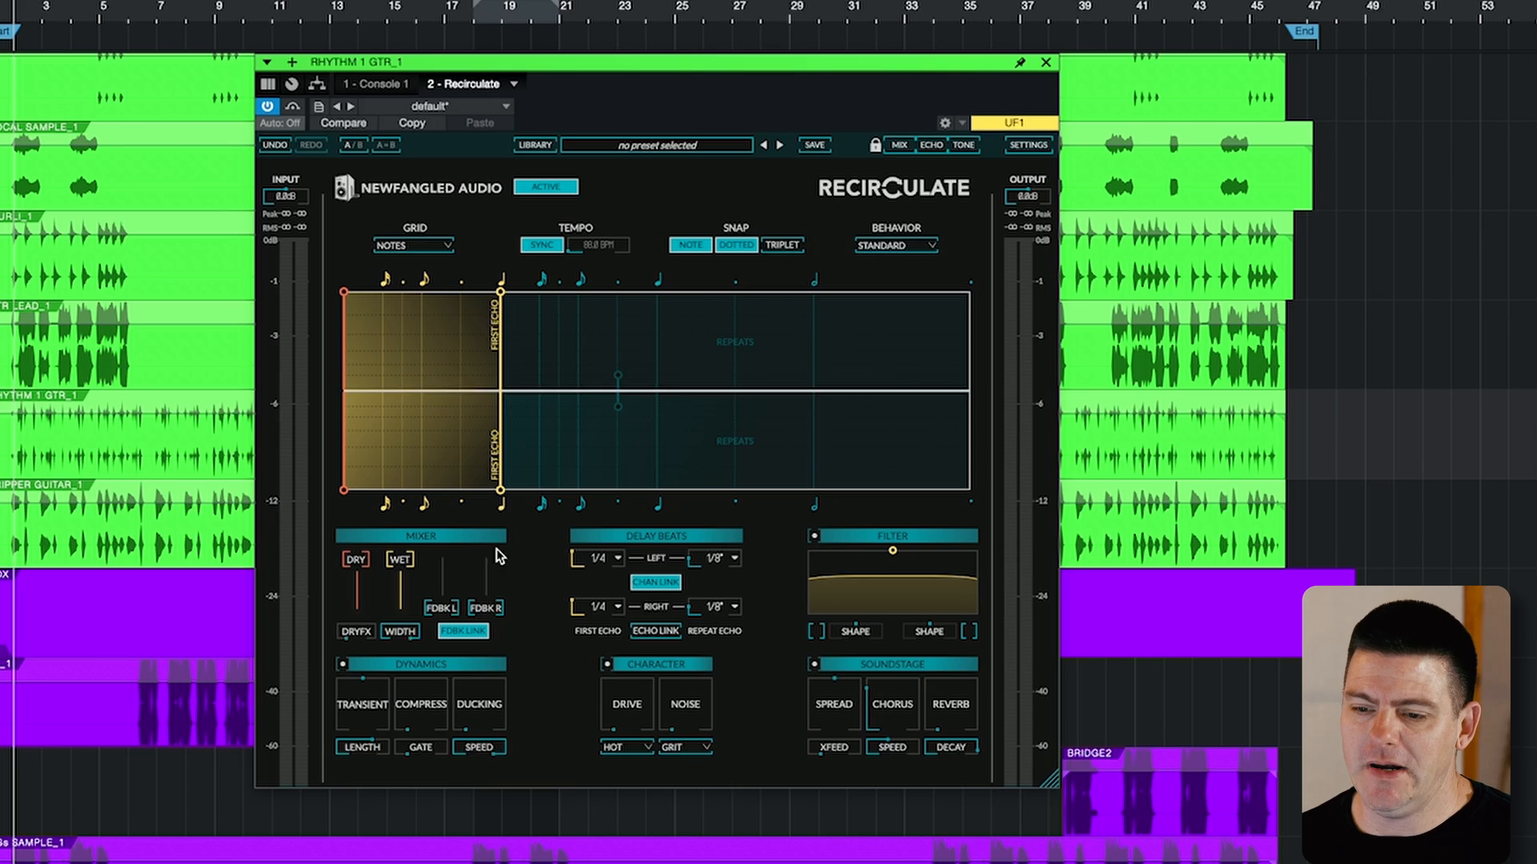
Switch off the Dynamics, Character, Soundstage and Filter sections, and pull the mixer's wet level fully down.
click(343, 665)
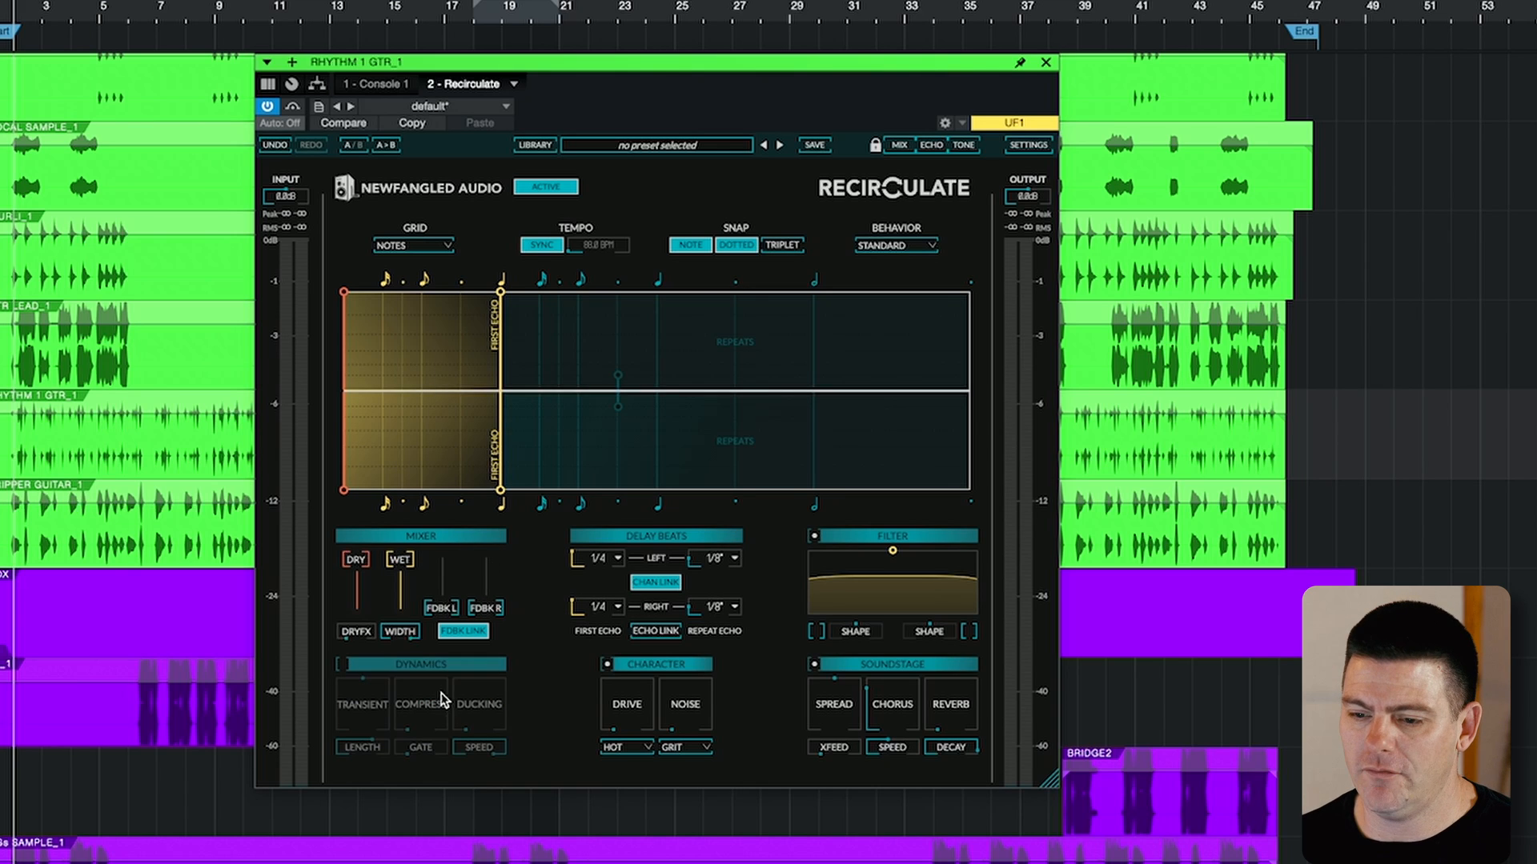
click(606, 666)
click(813, 665)
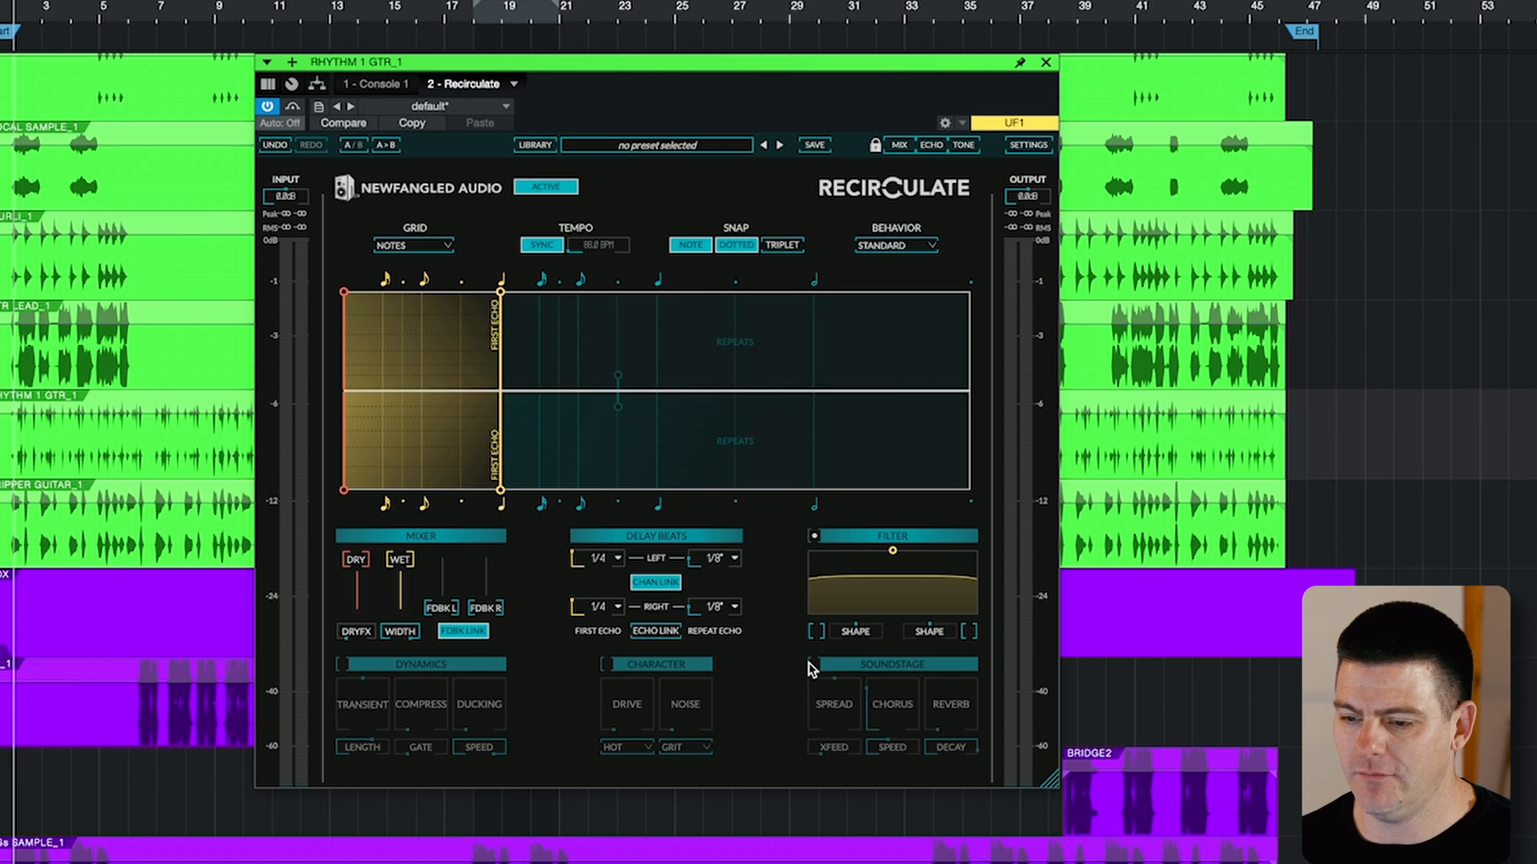
click(813, 537)
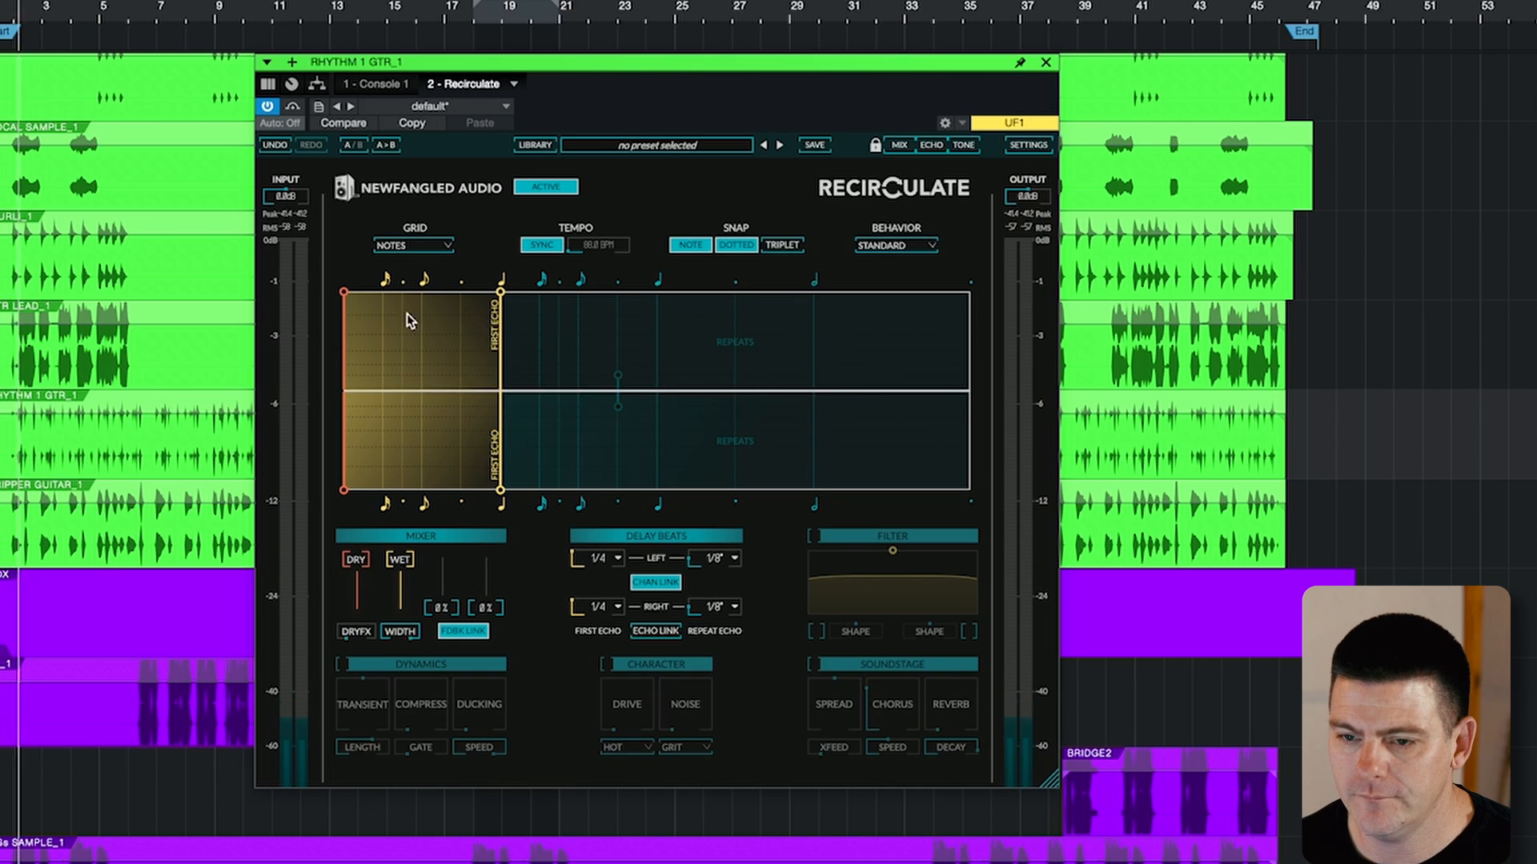
drag(400, 558, 400, 609)
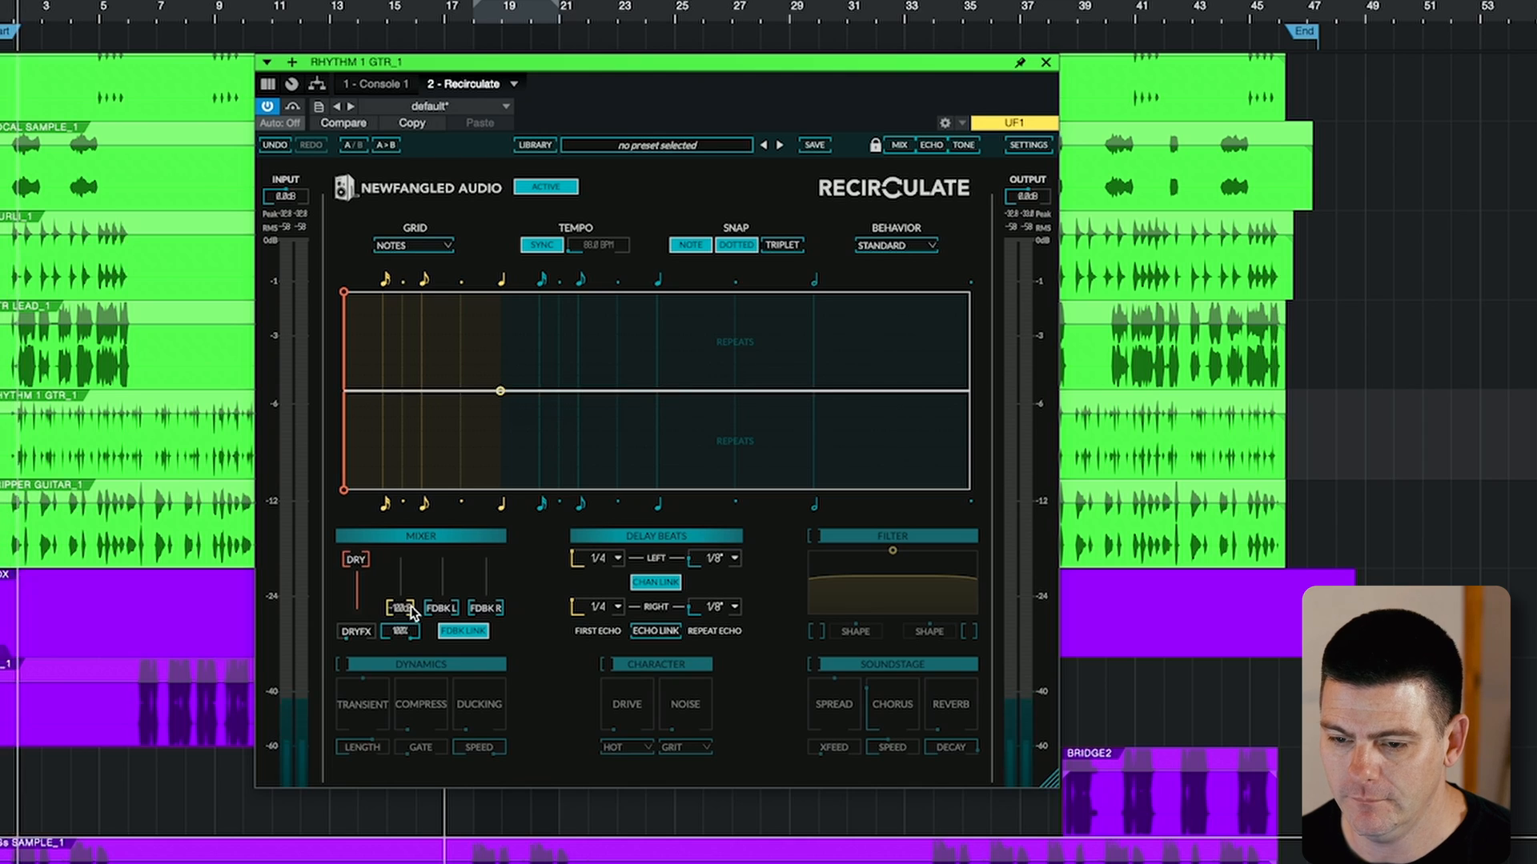
Raise the wet level, turn off Dotted snapping and place the first echo at 1/8.
drag(408, 497, 409, 474)
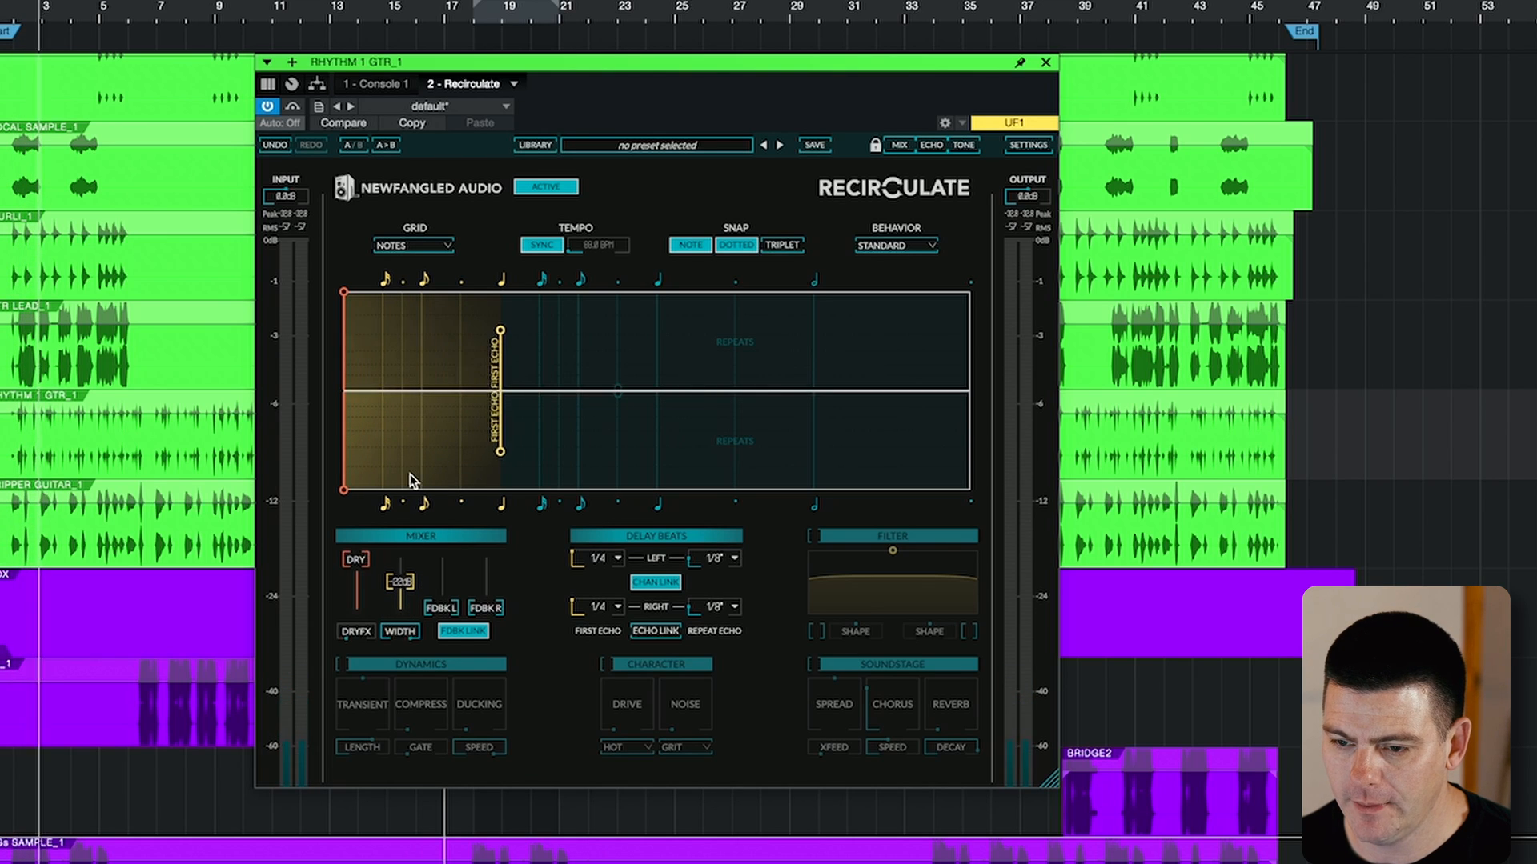
mouse_move(592, 558)
mouse_down()
mouse_move(593, 612)
mouse_move(600, 578)
mouse_up()
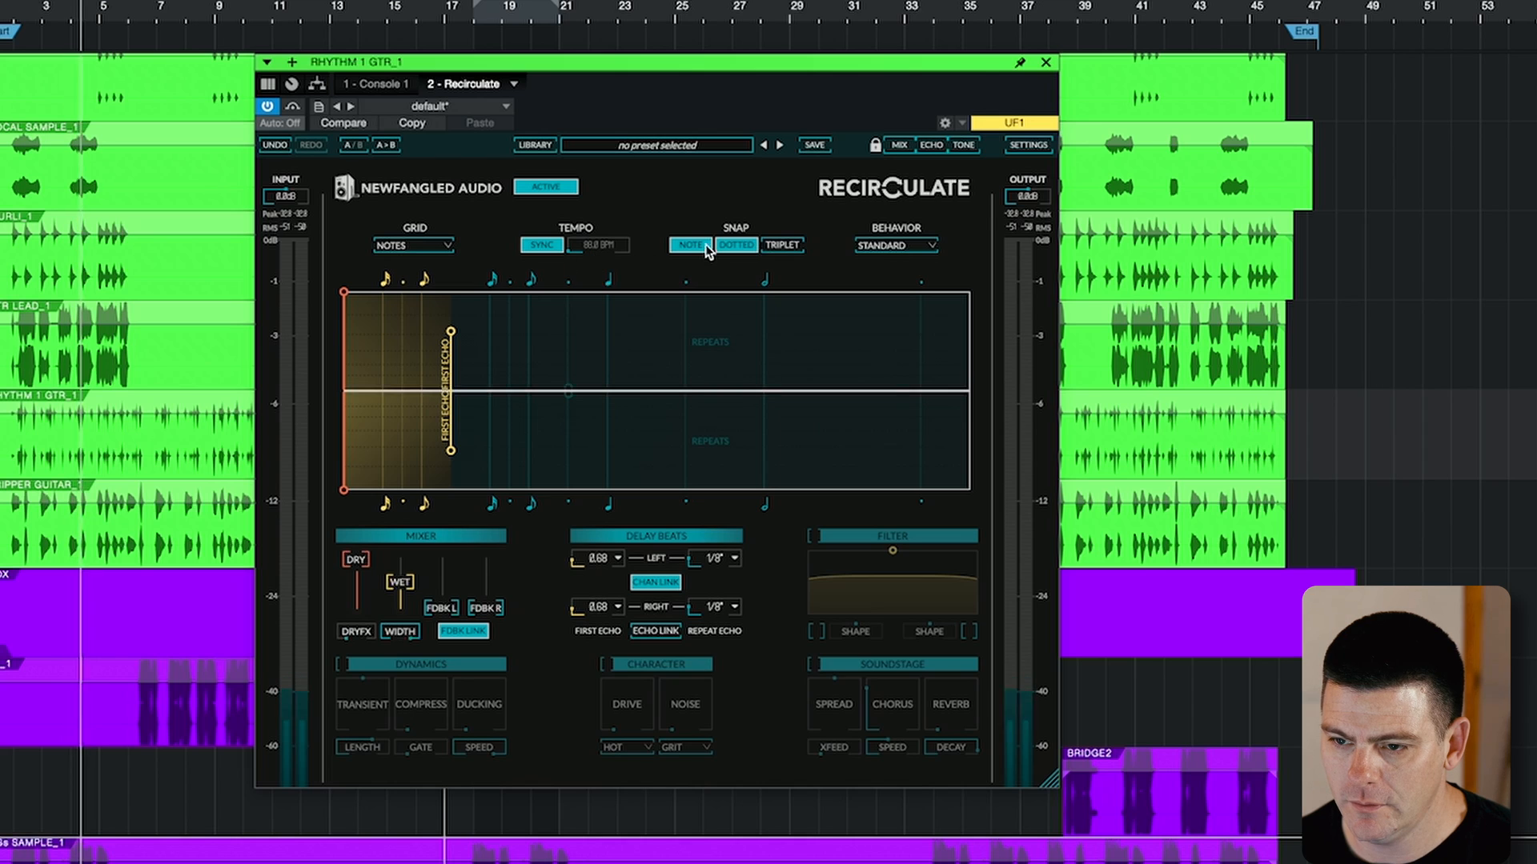
click(741, 247)
drag(451, 331, 385, 333)
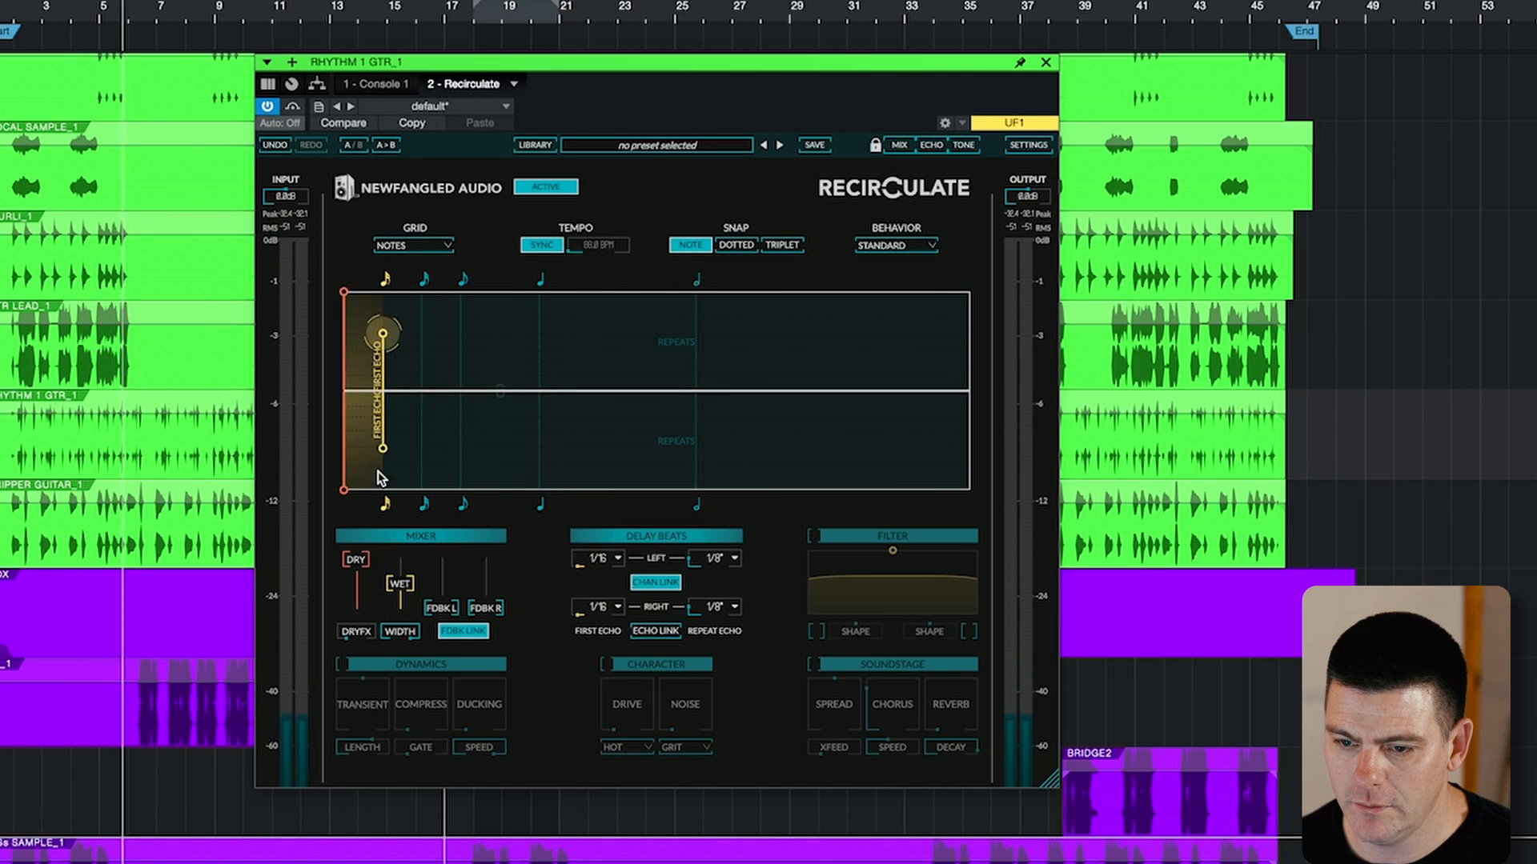
drag(386, 447, 422, 449)
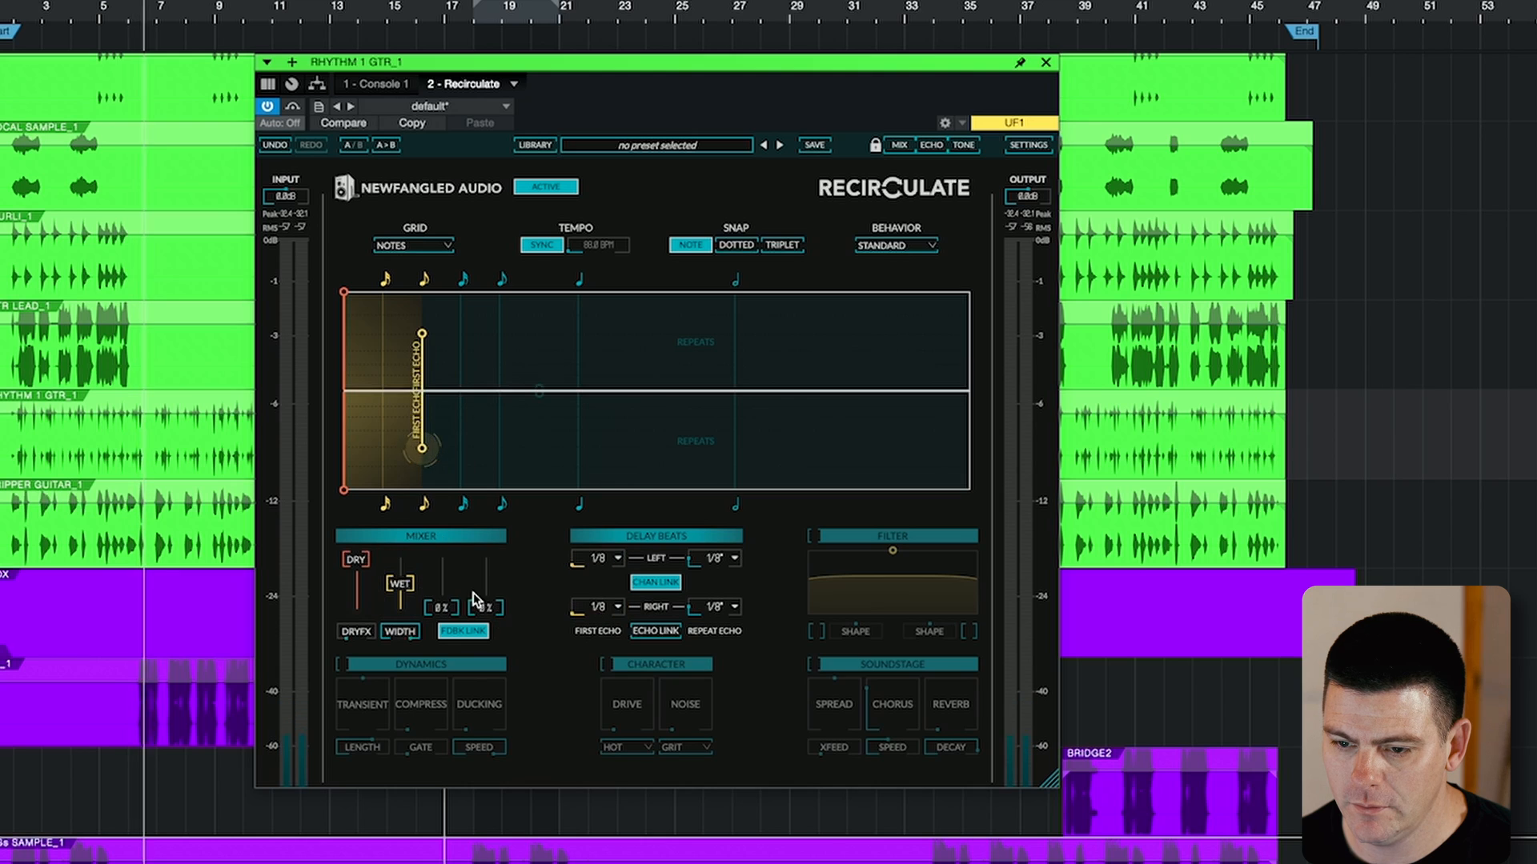
Bring up the linked feedback to more than 47% and raise the wet level to about -15 dB.
drag(450, 541, 453, 483)
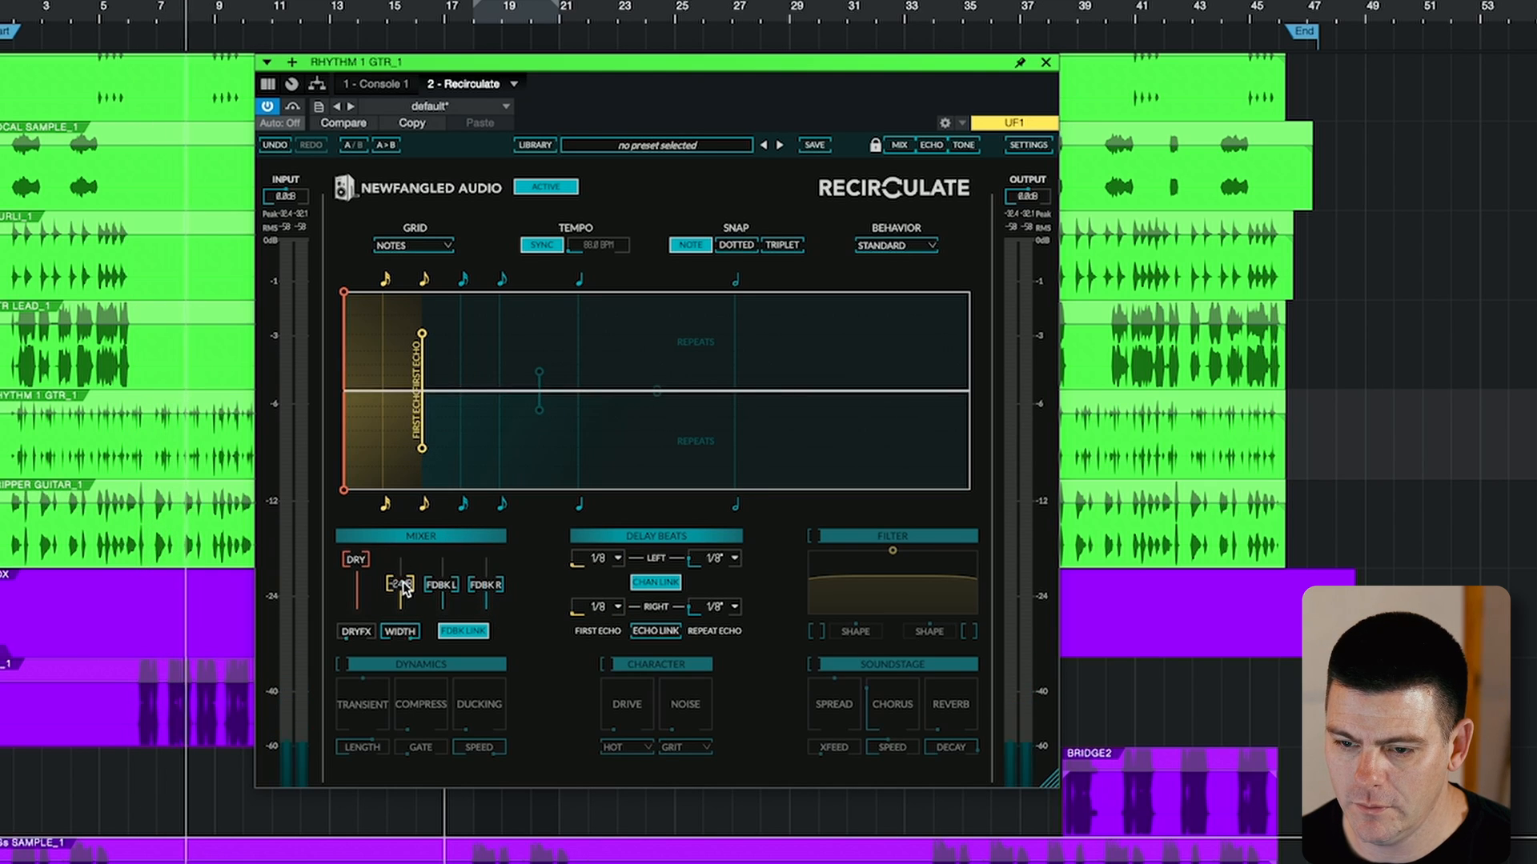
drag(402, 583, 409, 542)
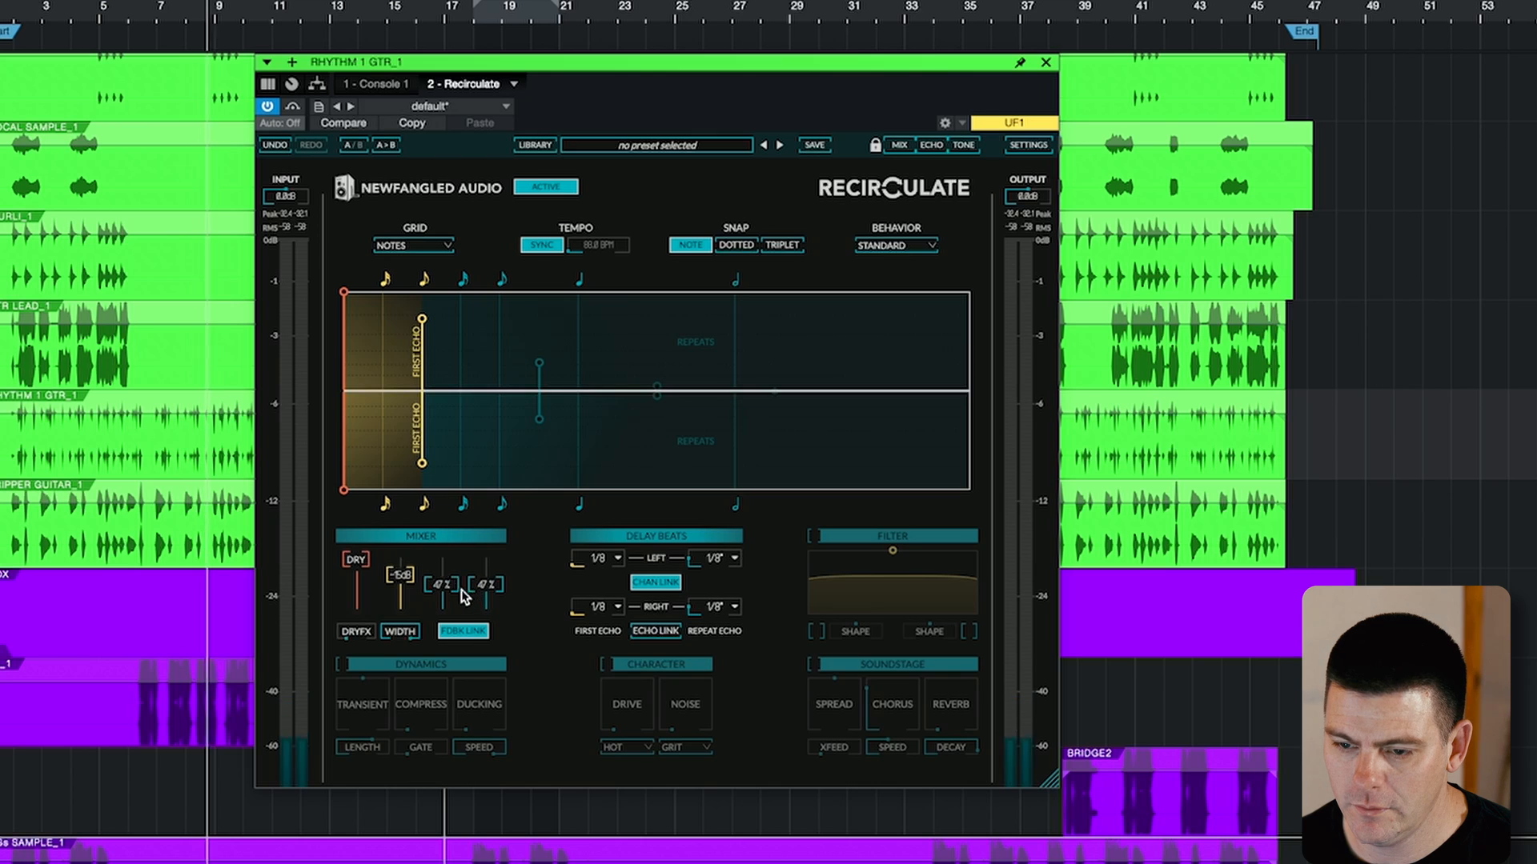
drag(453, 588, 451, 568)
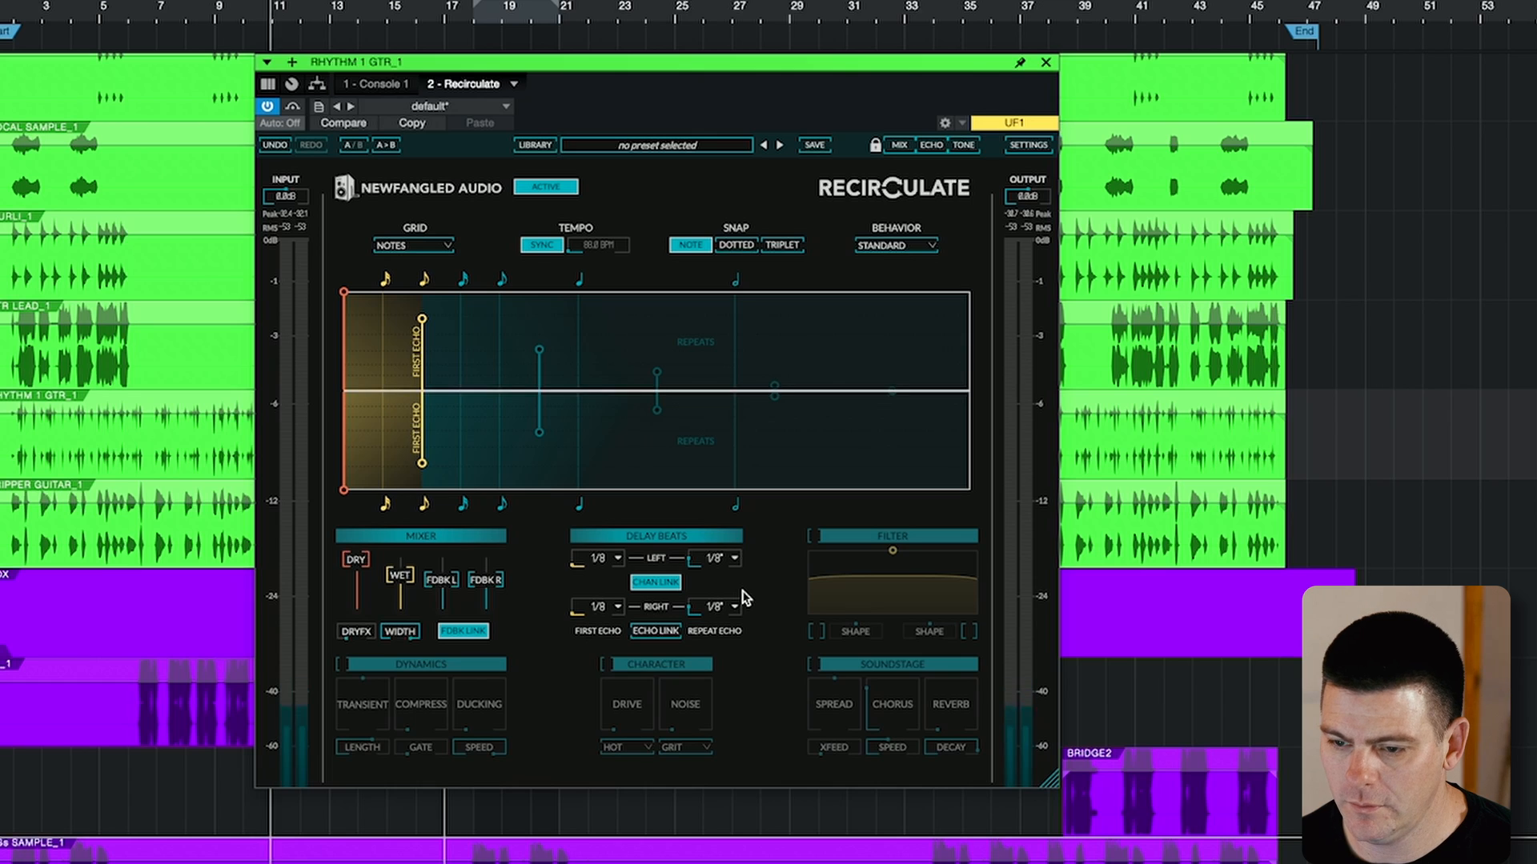
Toggle Echo Link on and off, and set the unlinked repeat echo to 1/16.
click(669, 632)
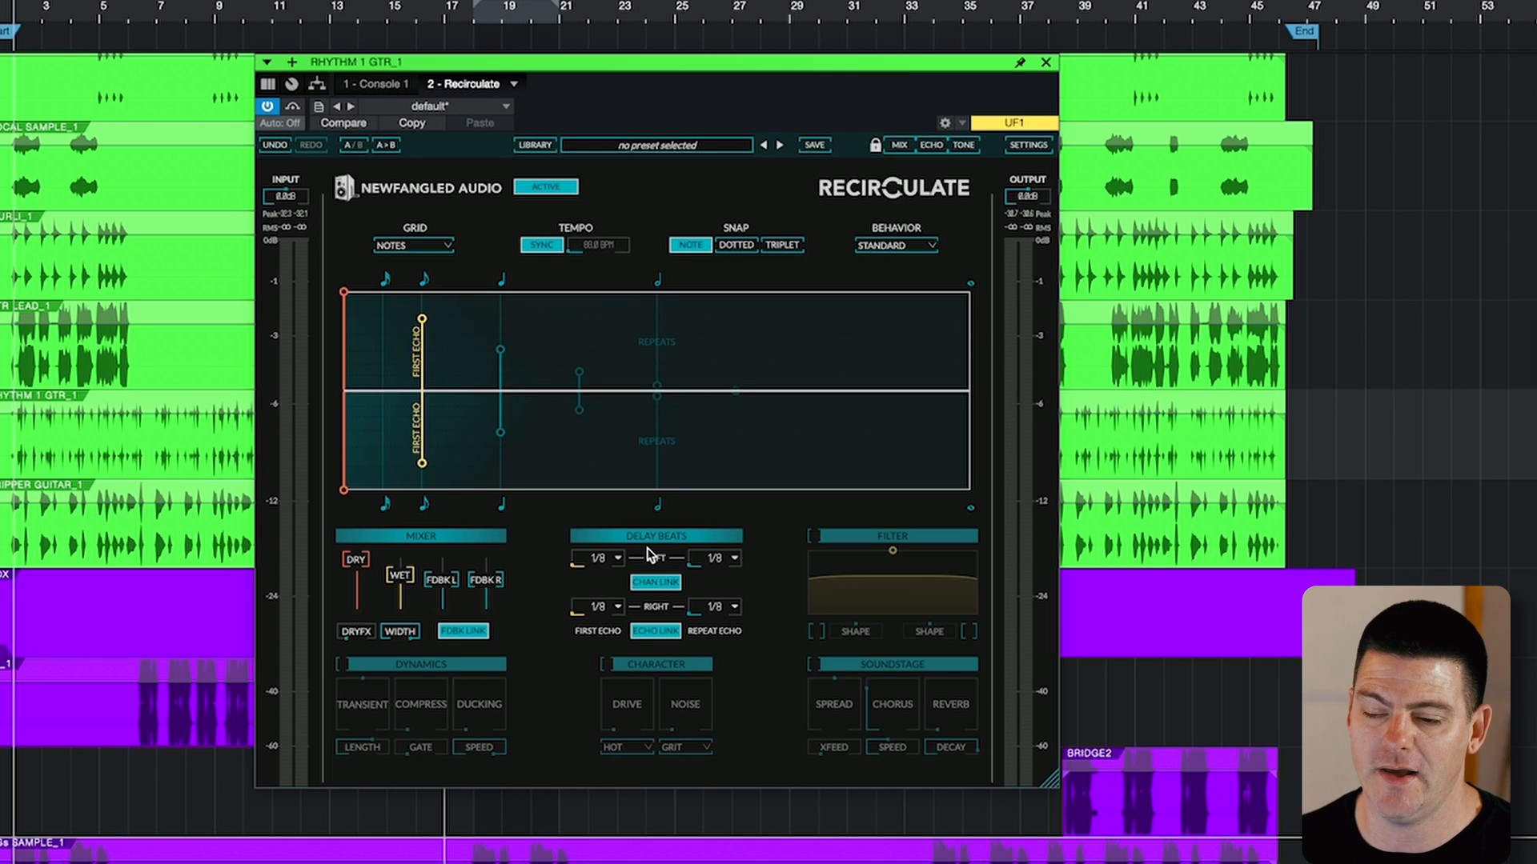
click(652, 632)
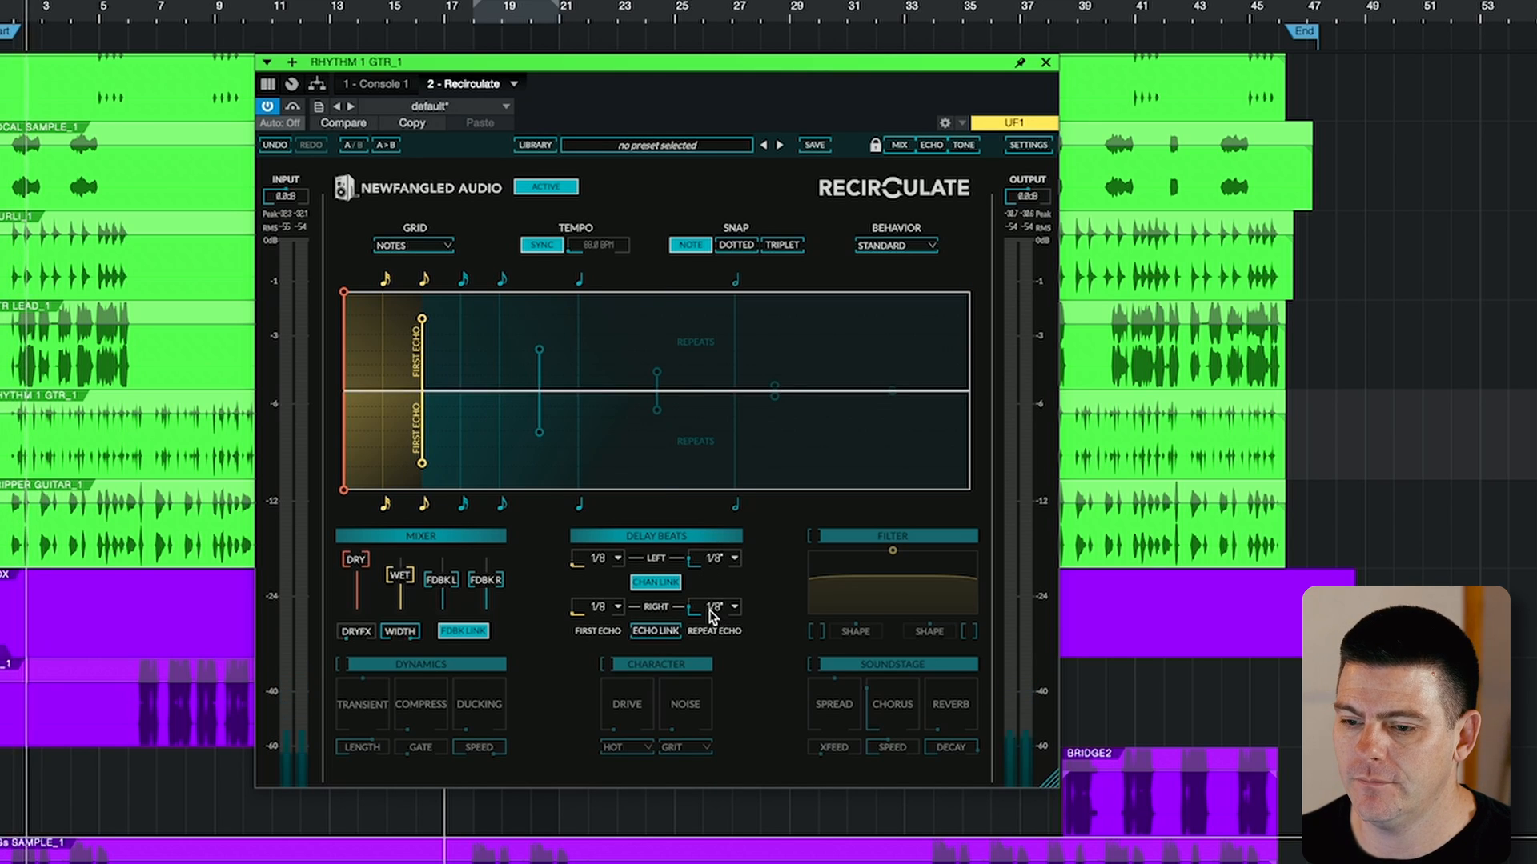
drag(695, 608, 694, 593)
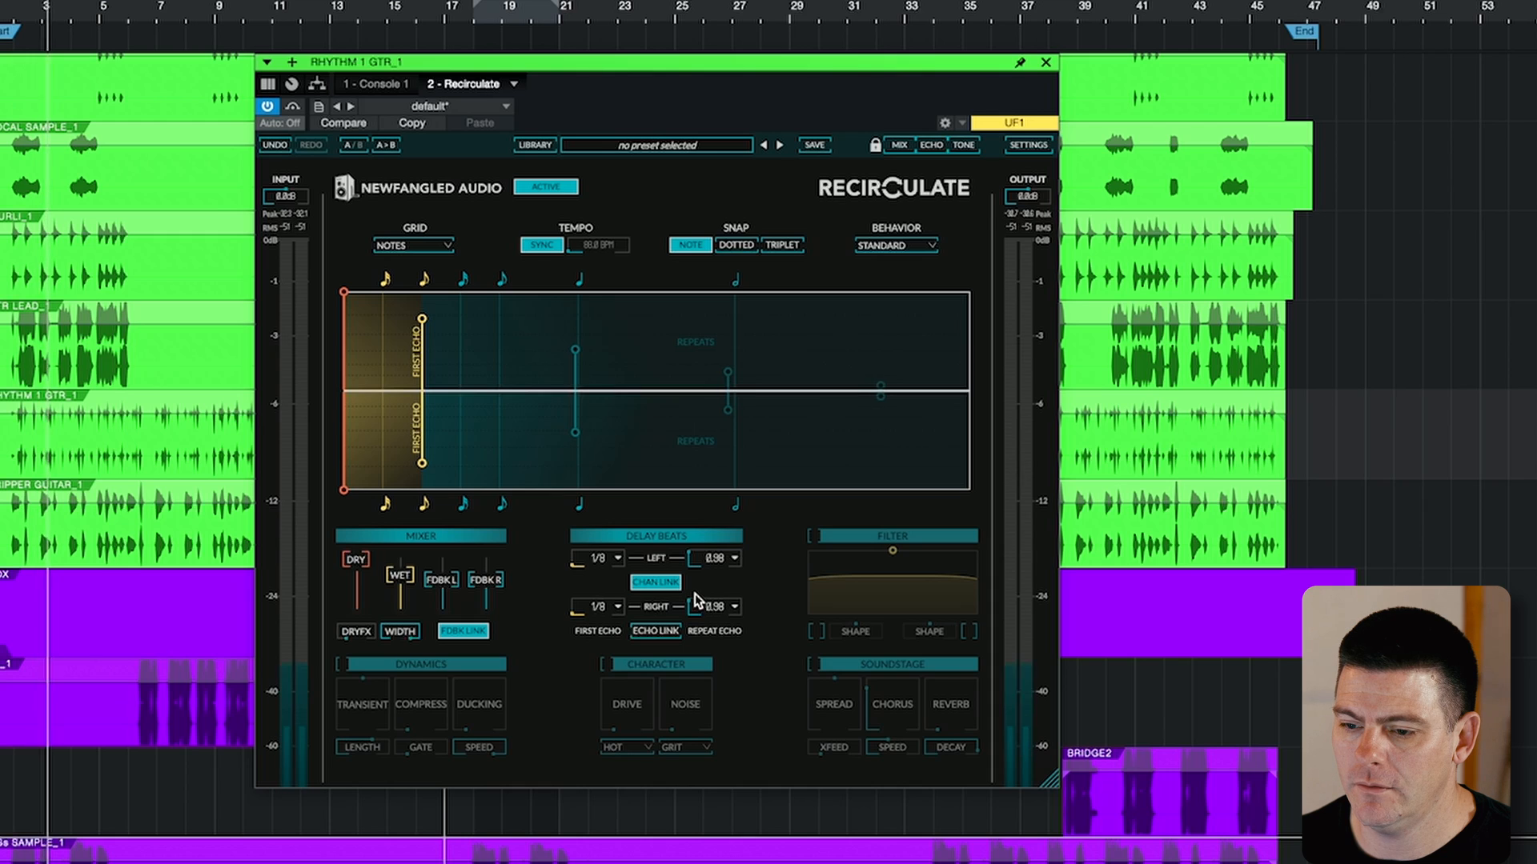
click(736, 557)
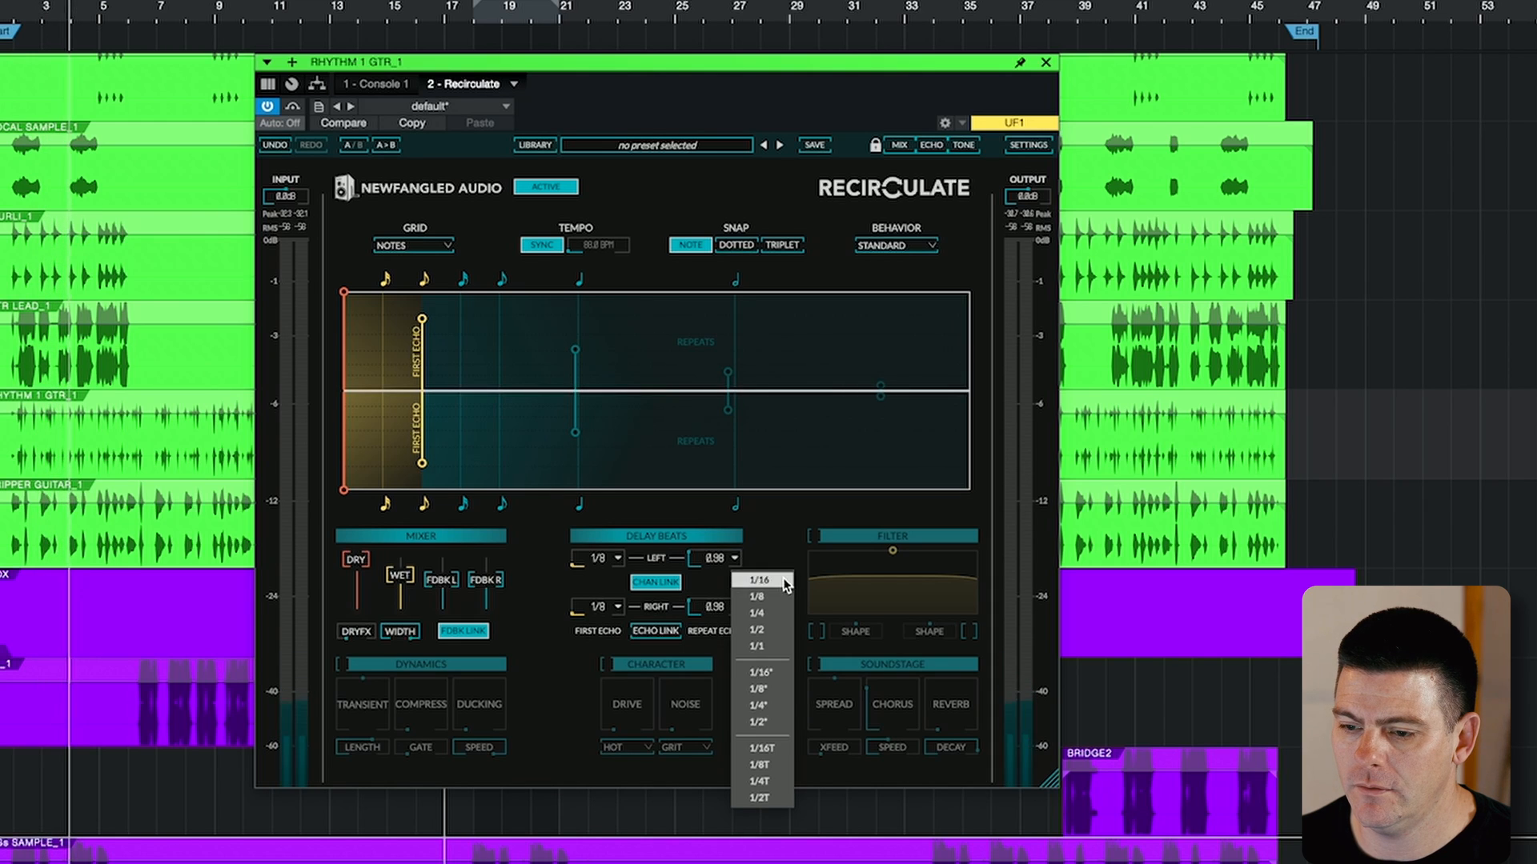
click(781, 580)
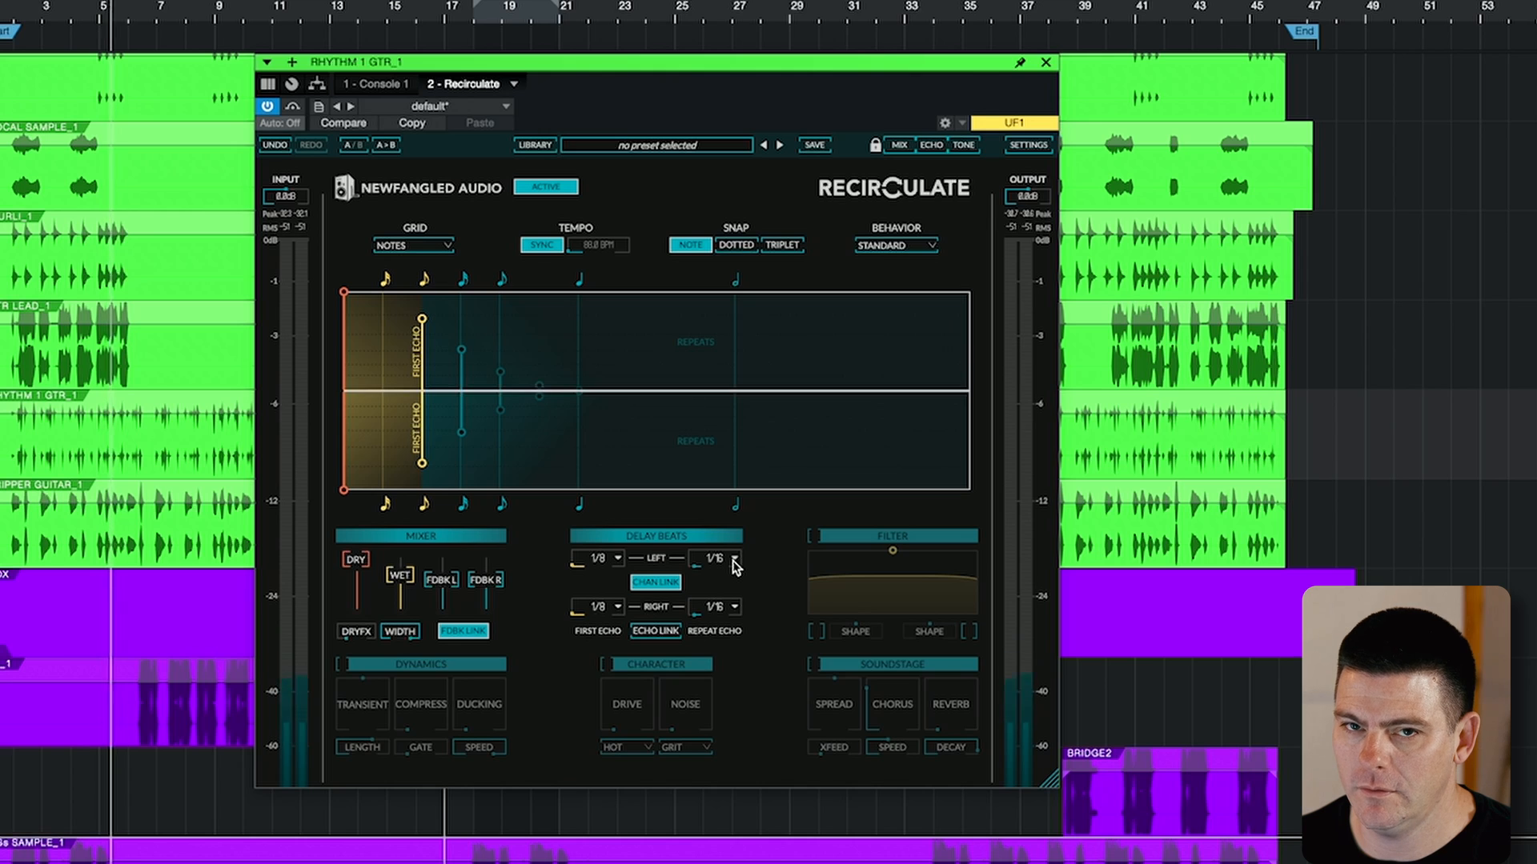
Raise the wet level slightly and set the repeat echo to 1/8.
drag(406, 568, 413, 554)
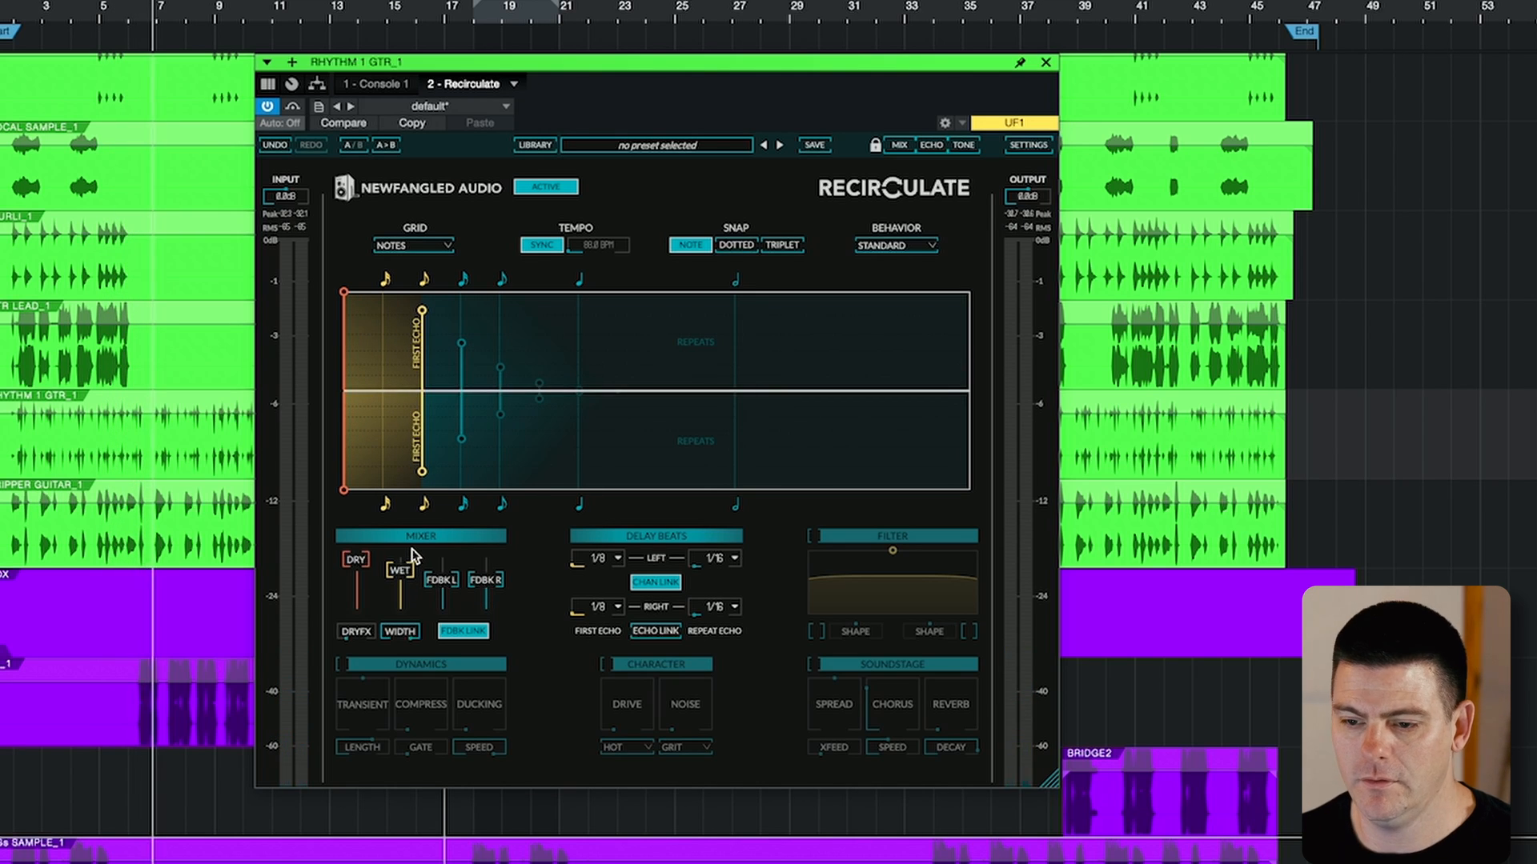
click(734, 558)
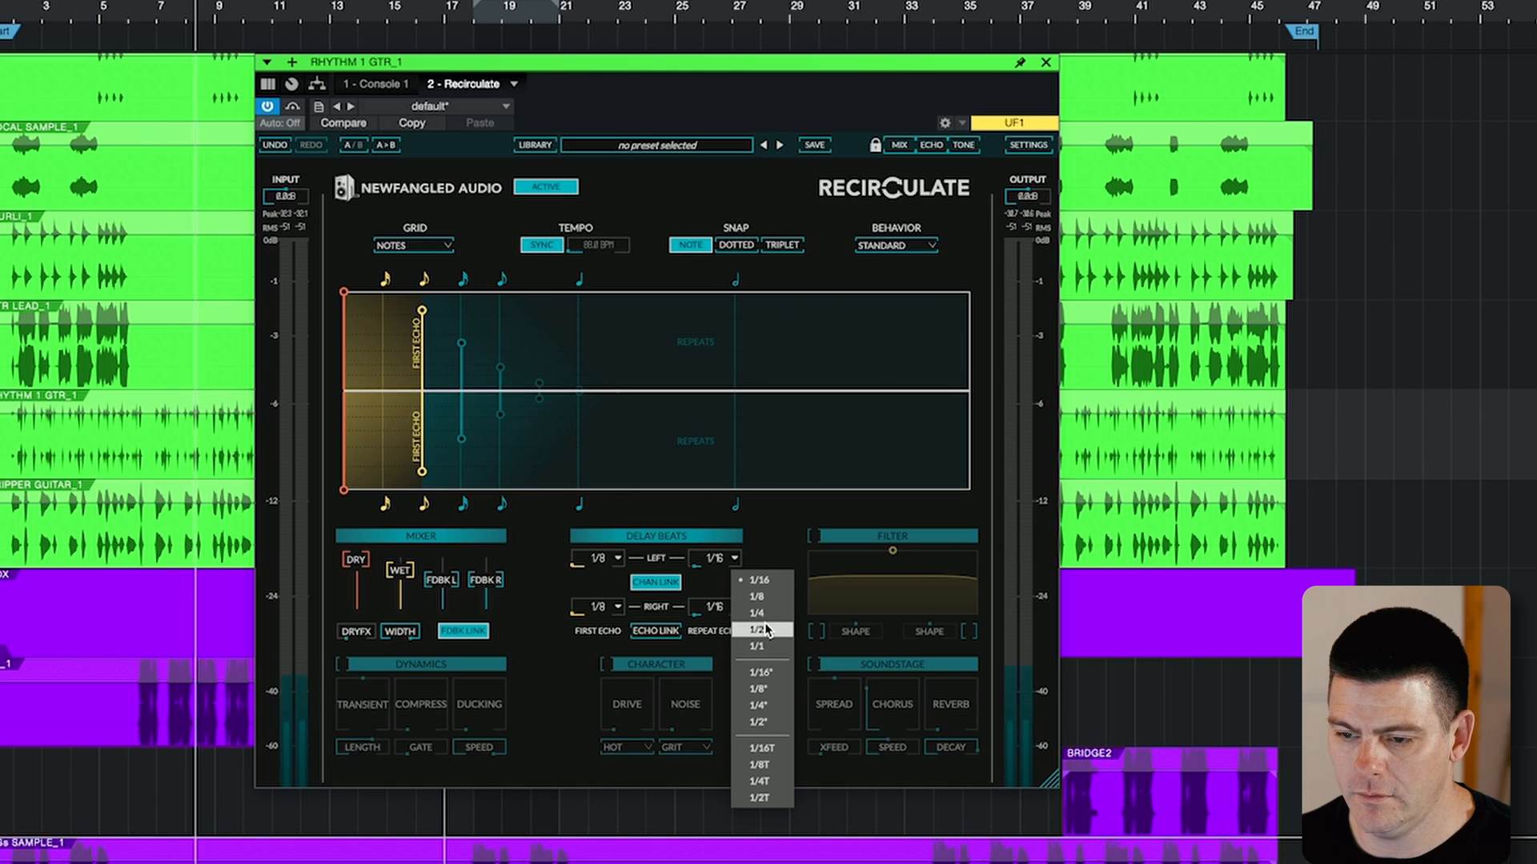
click(752, 597)
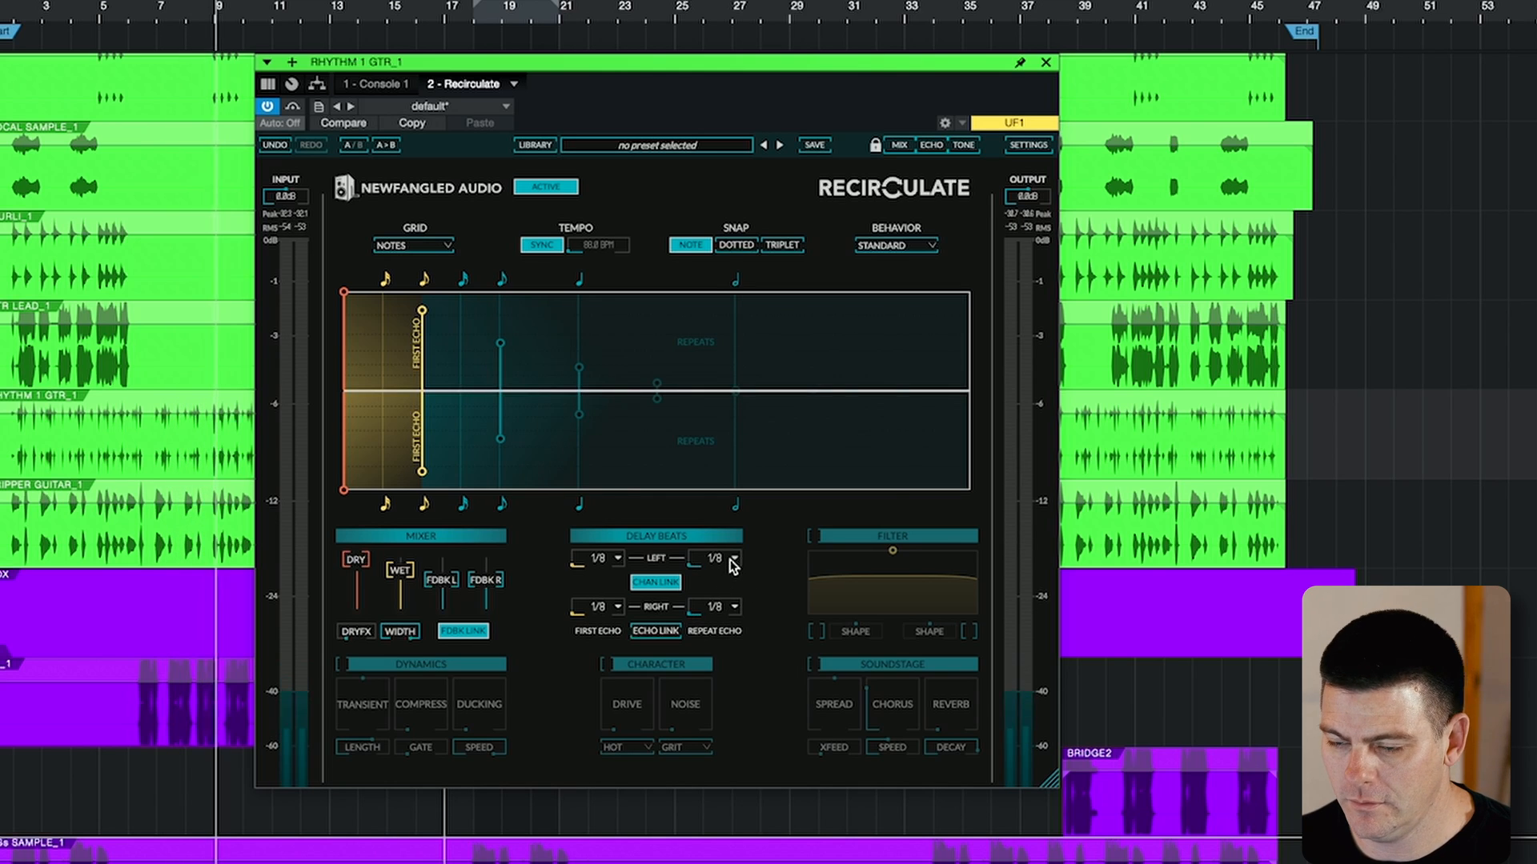
Try 1/16T and 1/8T repeat echoes, and link the repeat echo to the first echo again.
click(734, 607)
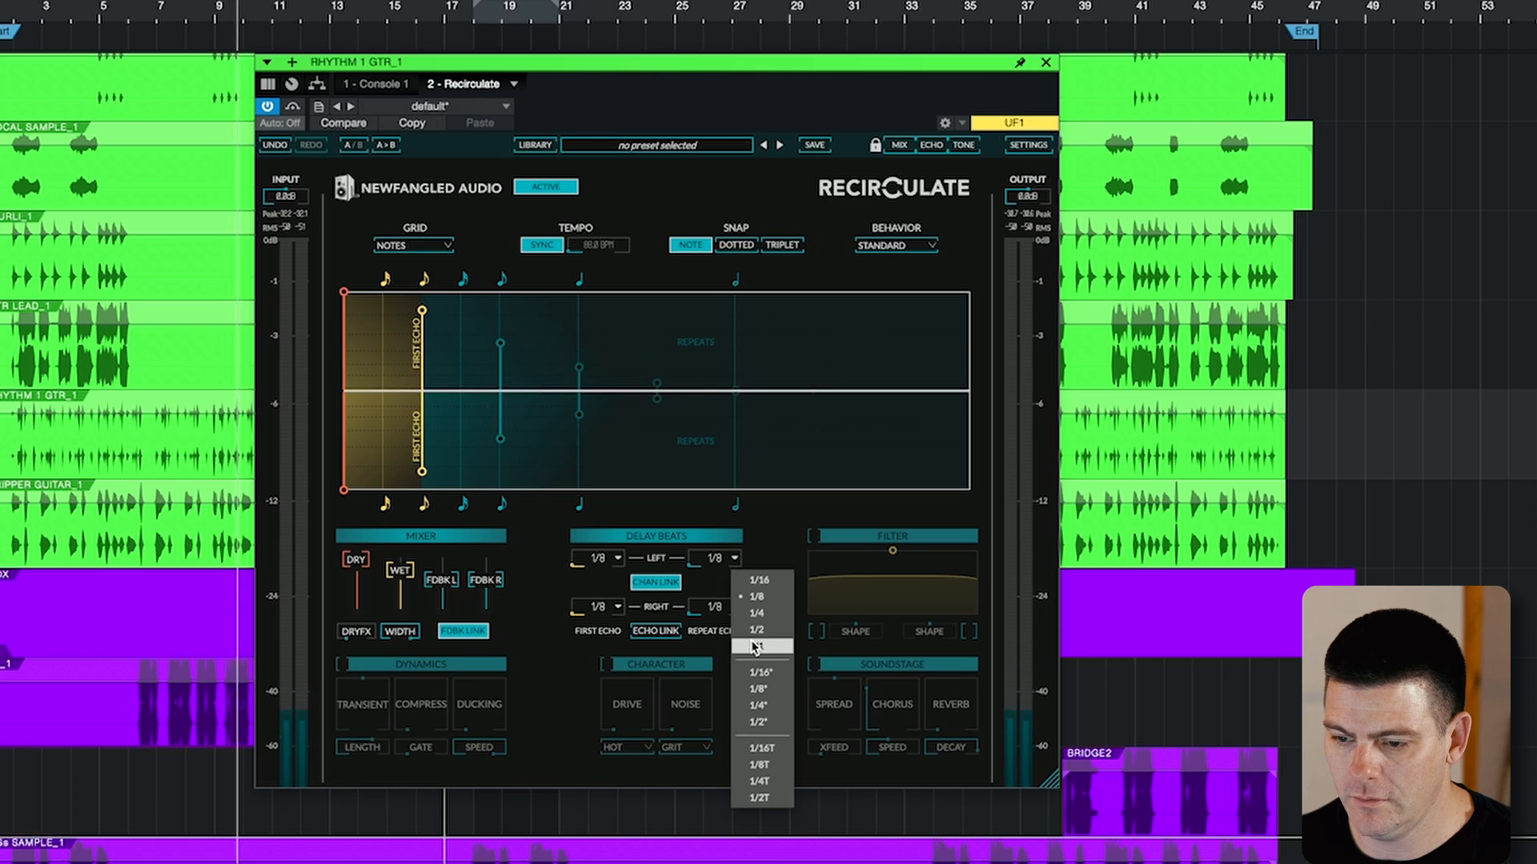
click(770, 750)
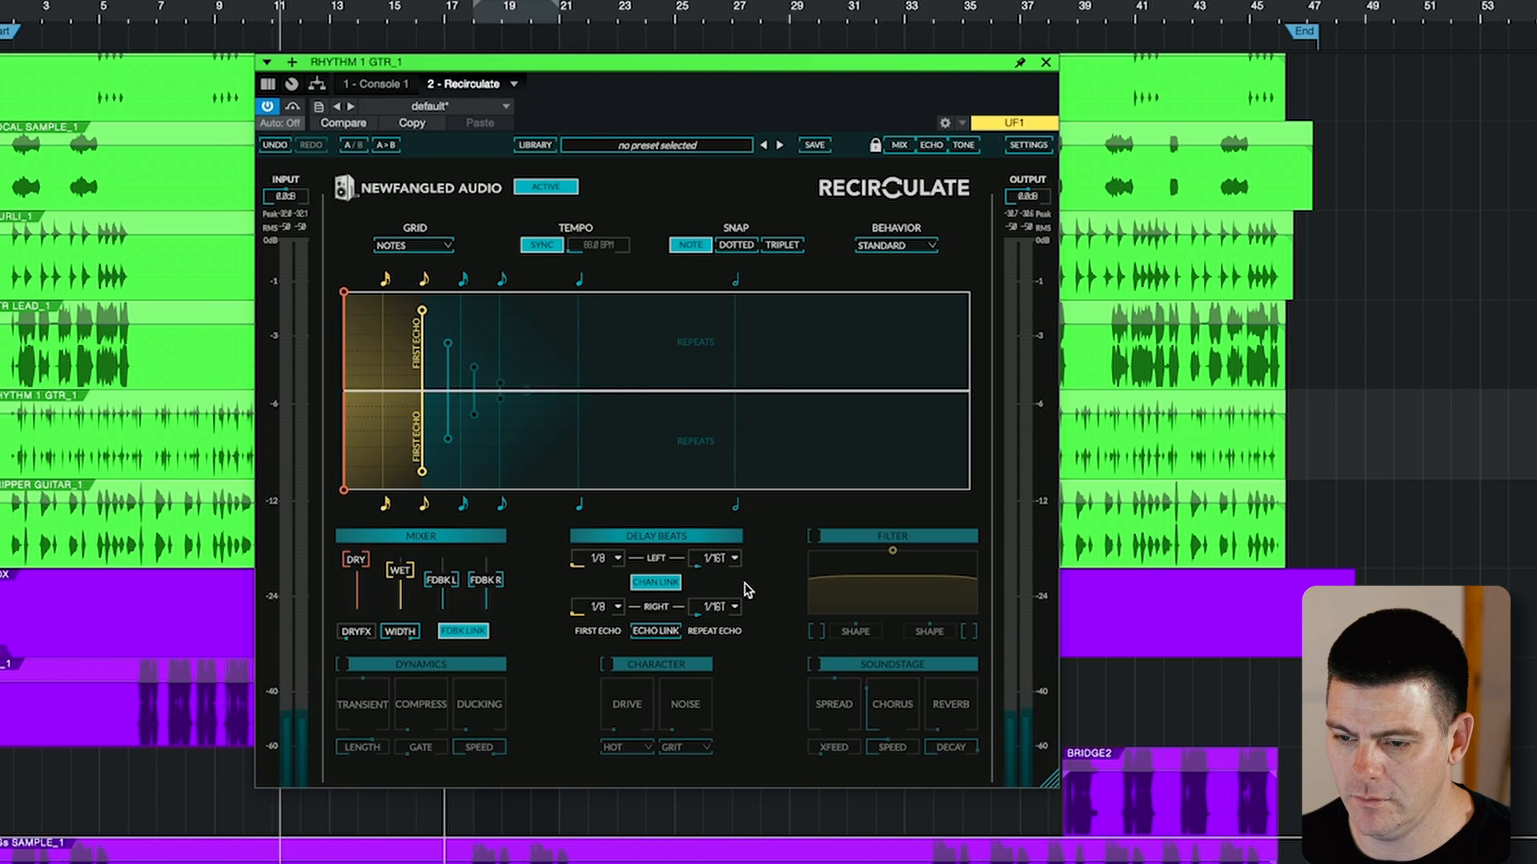
click(736, 559)
click(768, 746)
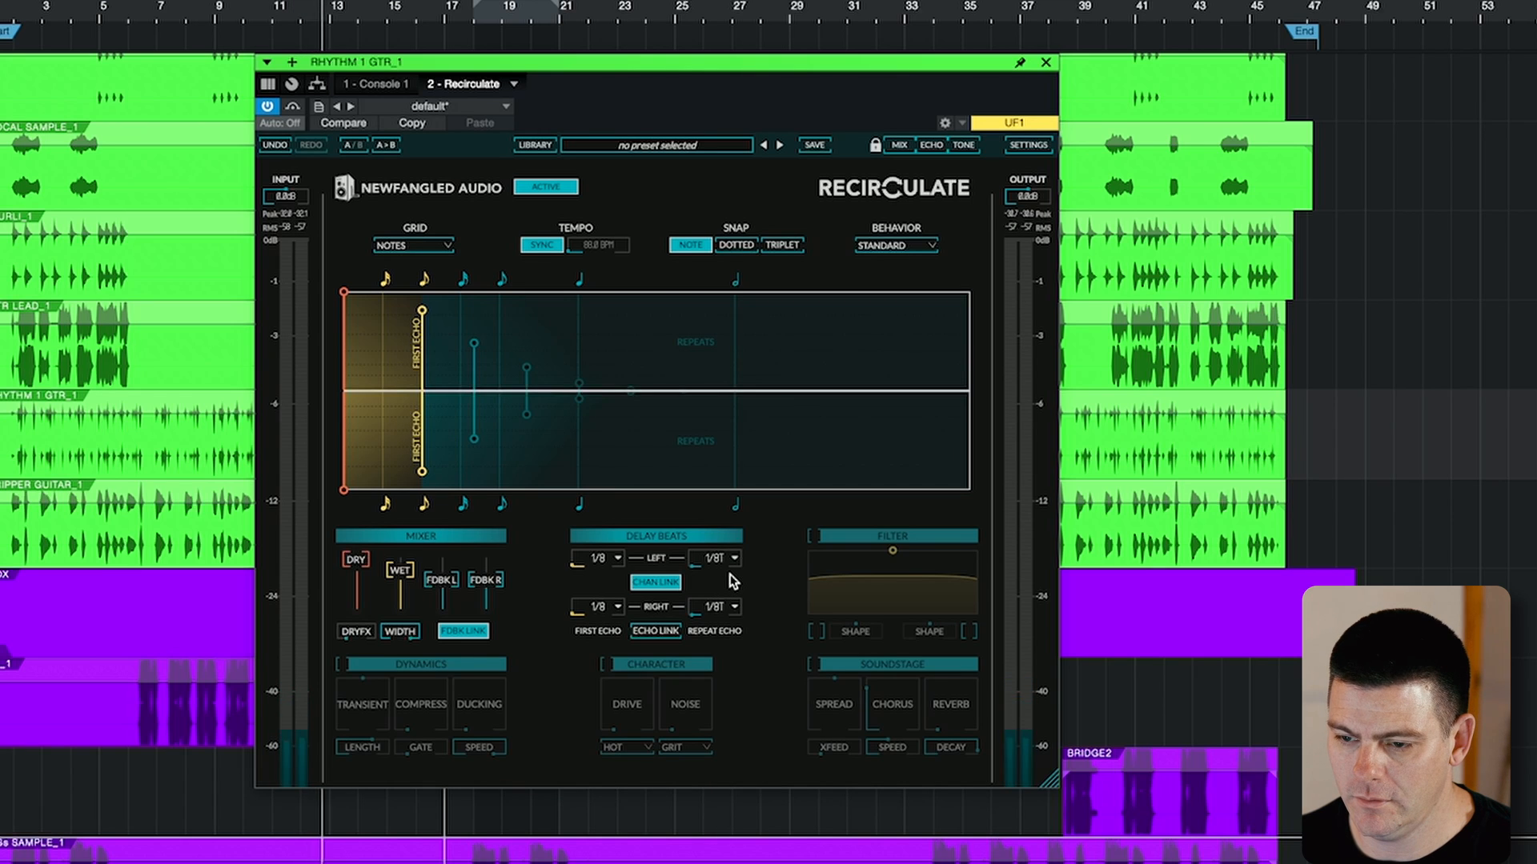
click(671, 632)
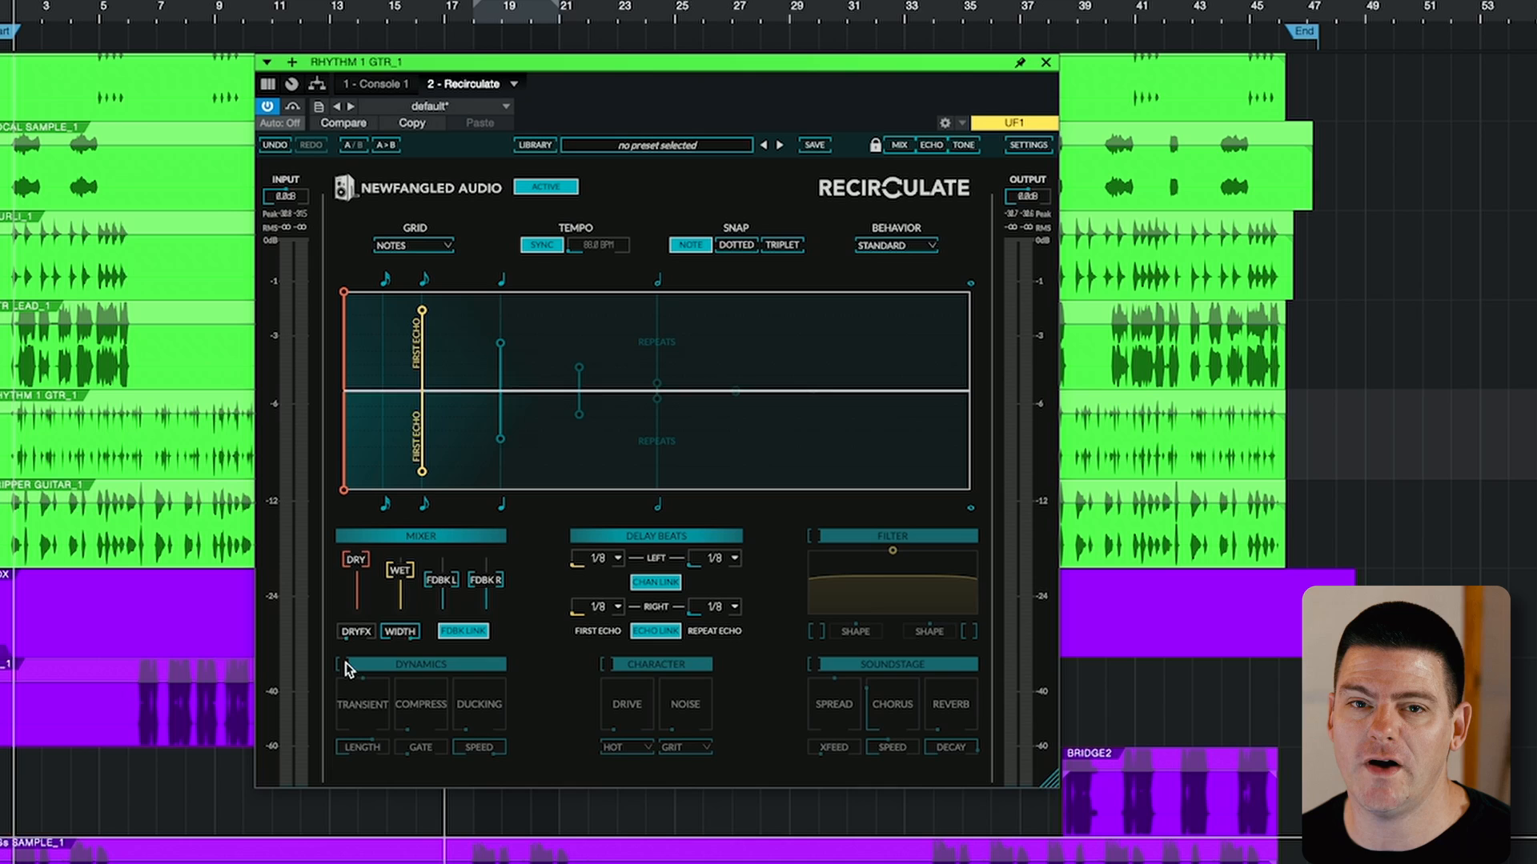
Enable the Dynamics section, set Transient to 200%, and raise the feedback and wet levels slightly.
click(345, 666)
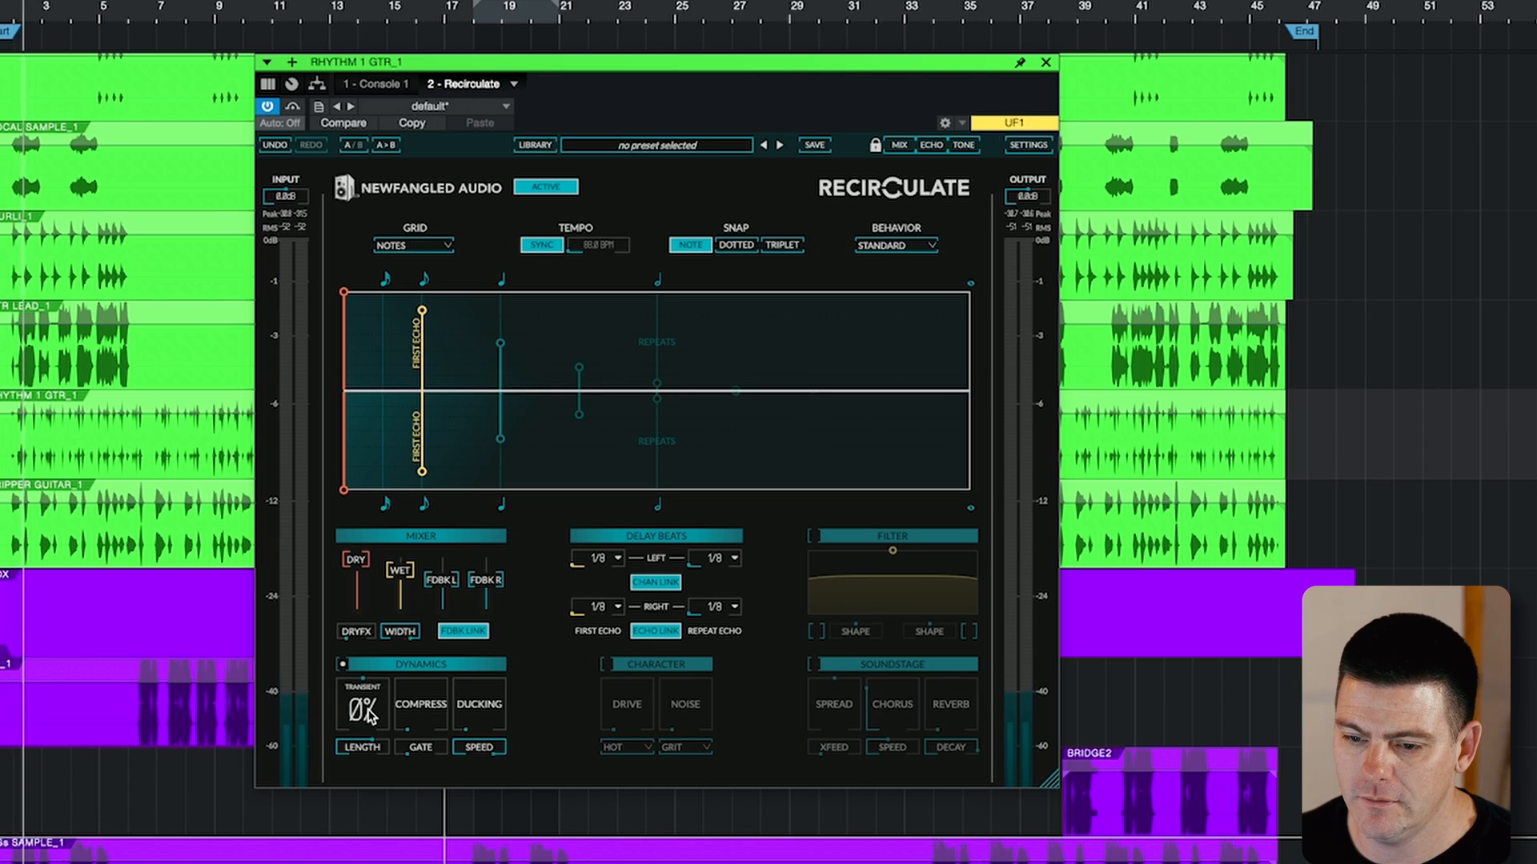
drag(369, 715, 376, 569)
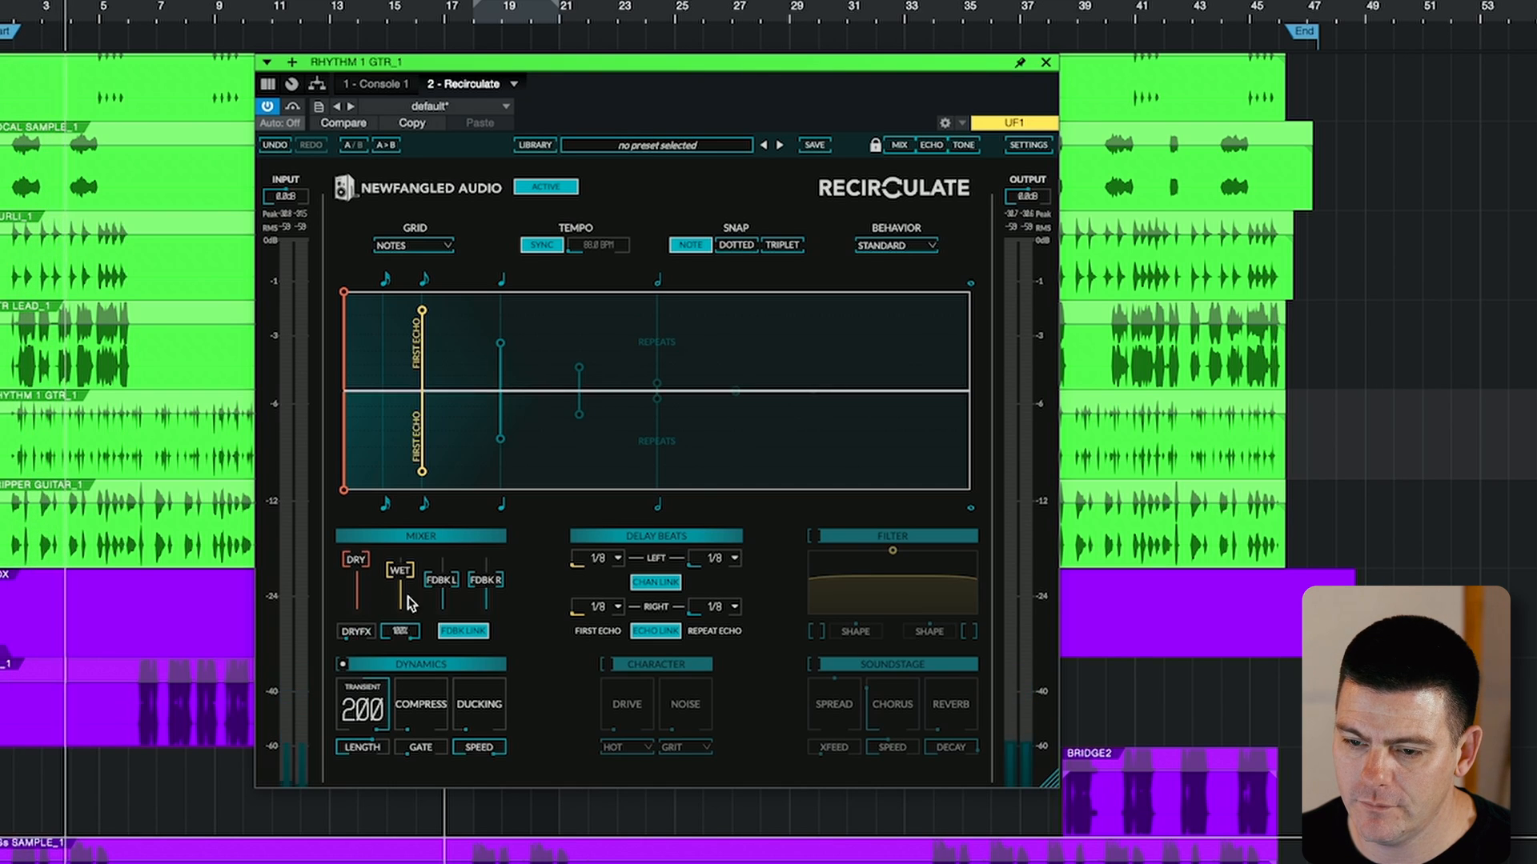
drag(439, 581, 410, 555)
mouse_move(377, 711)
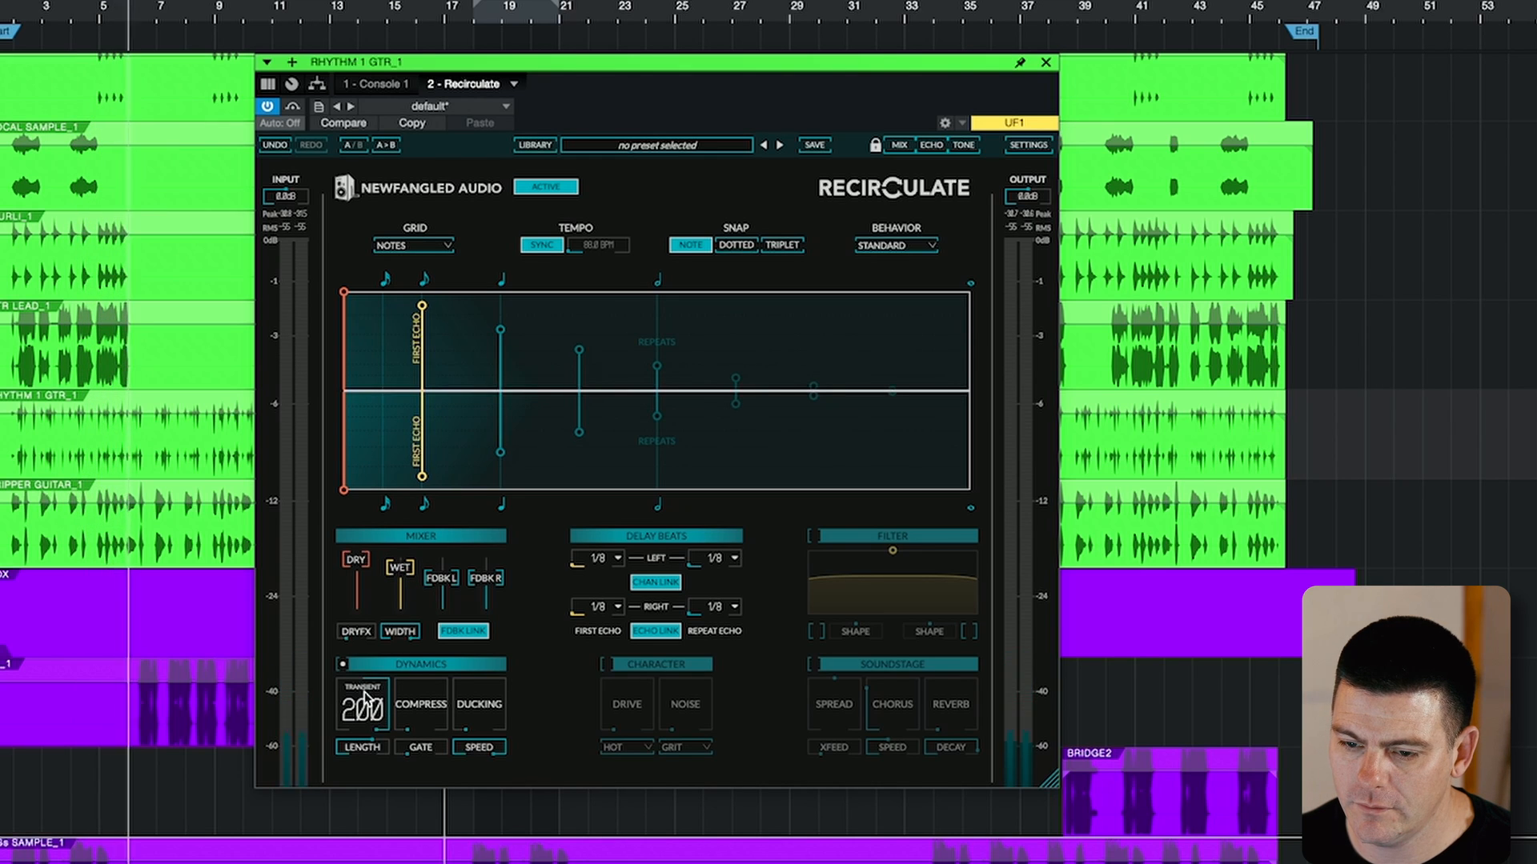
Bypass and re-enable the Dynamics section and play the track to compare the echoes with the boosted transient.
click(344, 667)
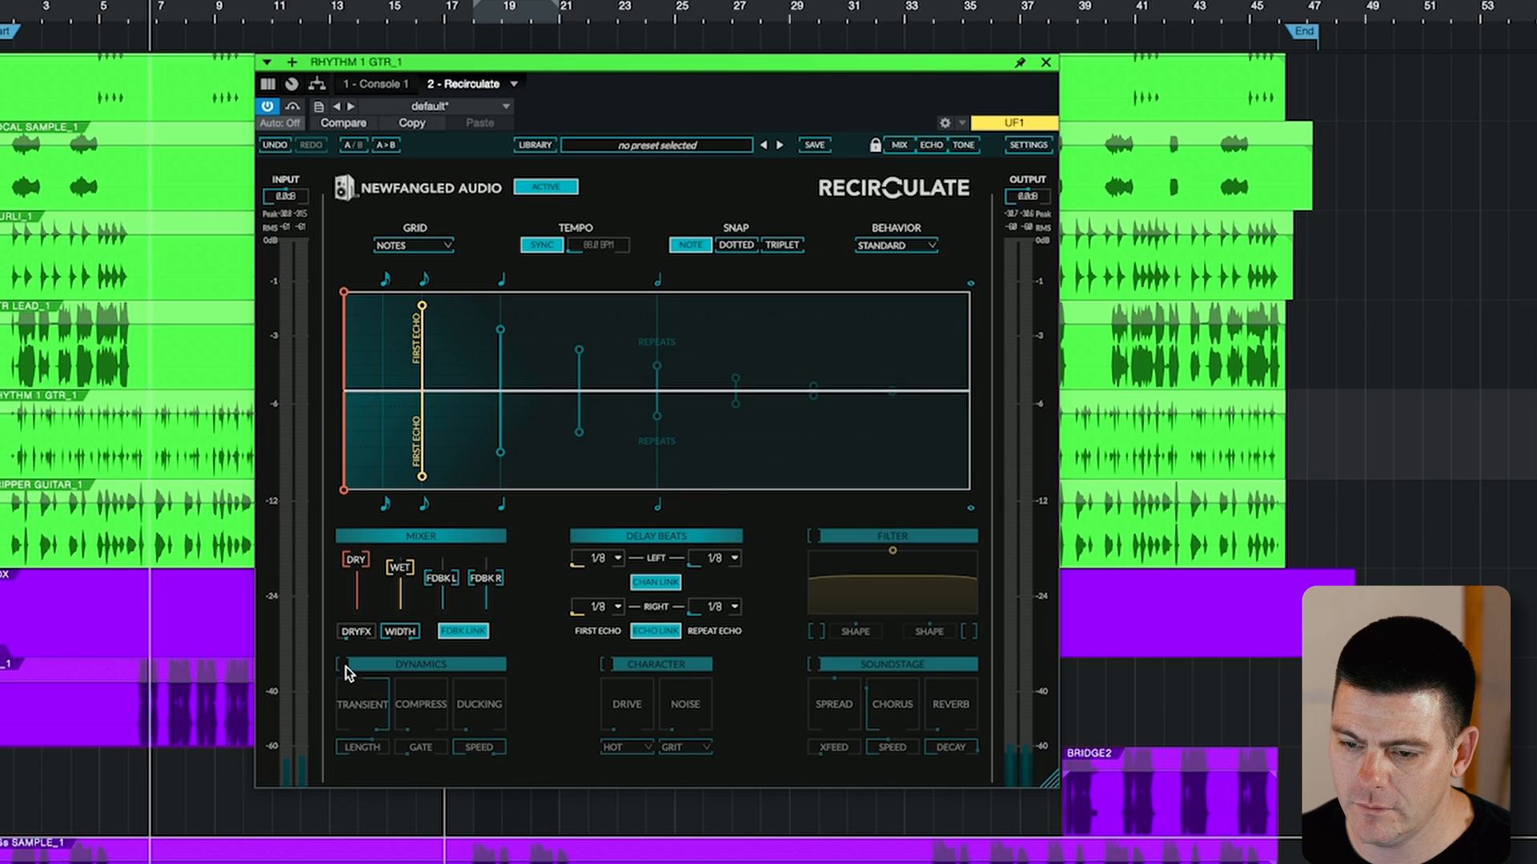
click(346, 668)
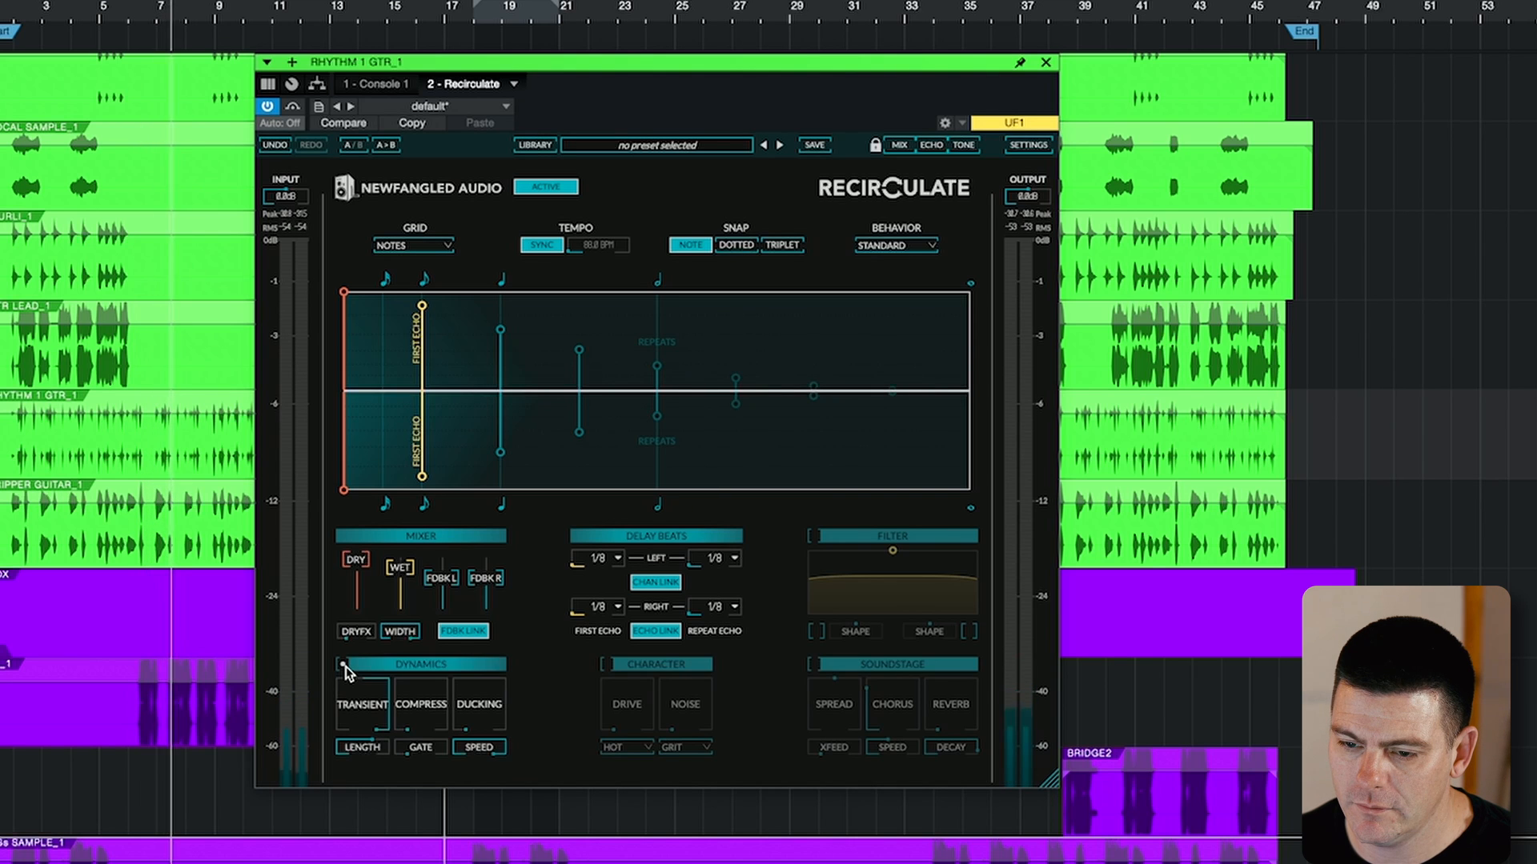
mouse_move(363, 708)
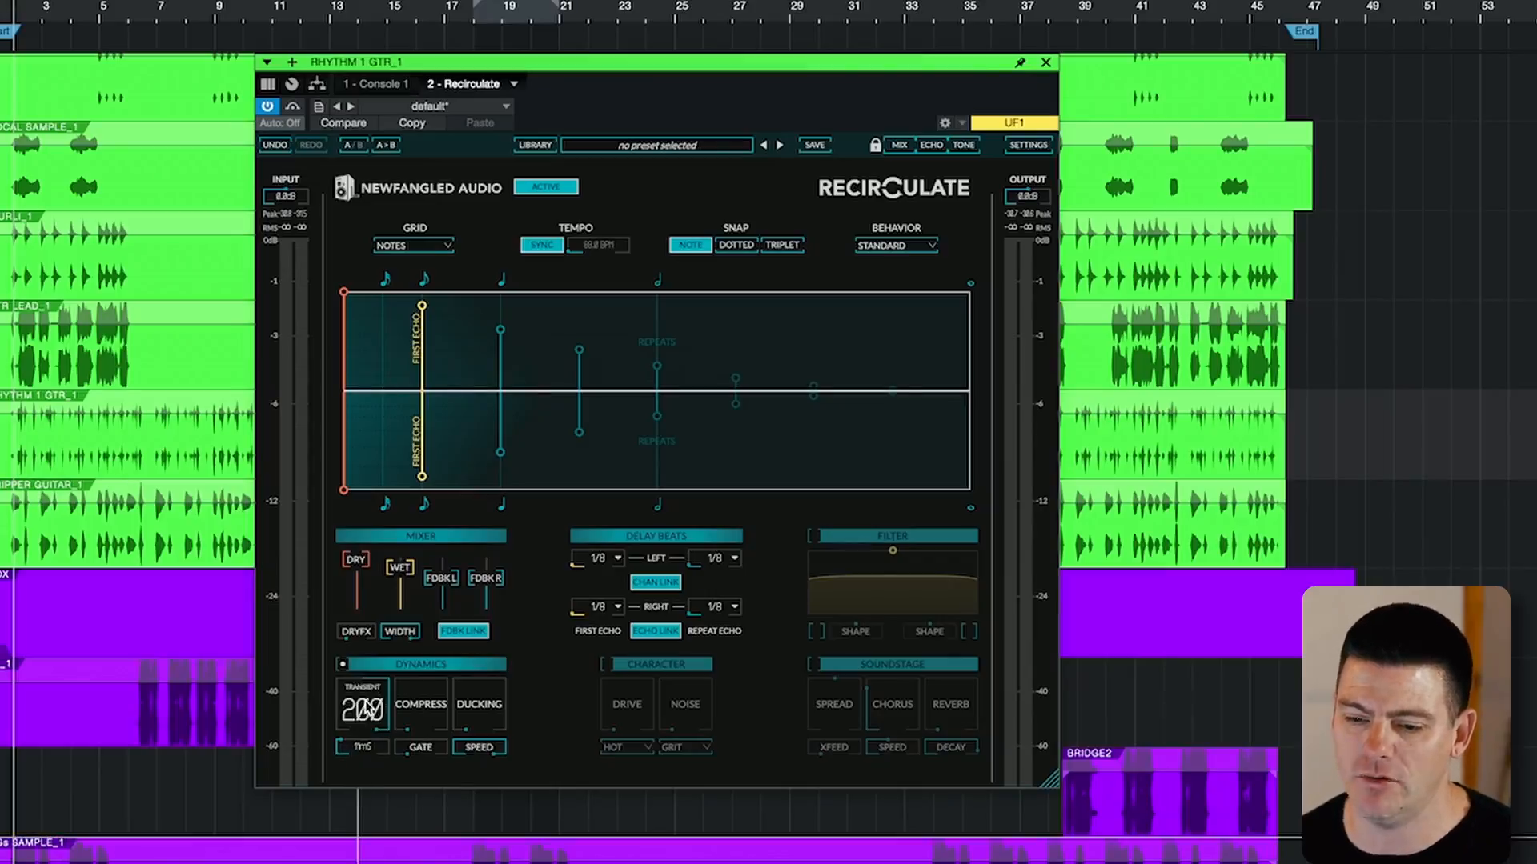
key(space)
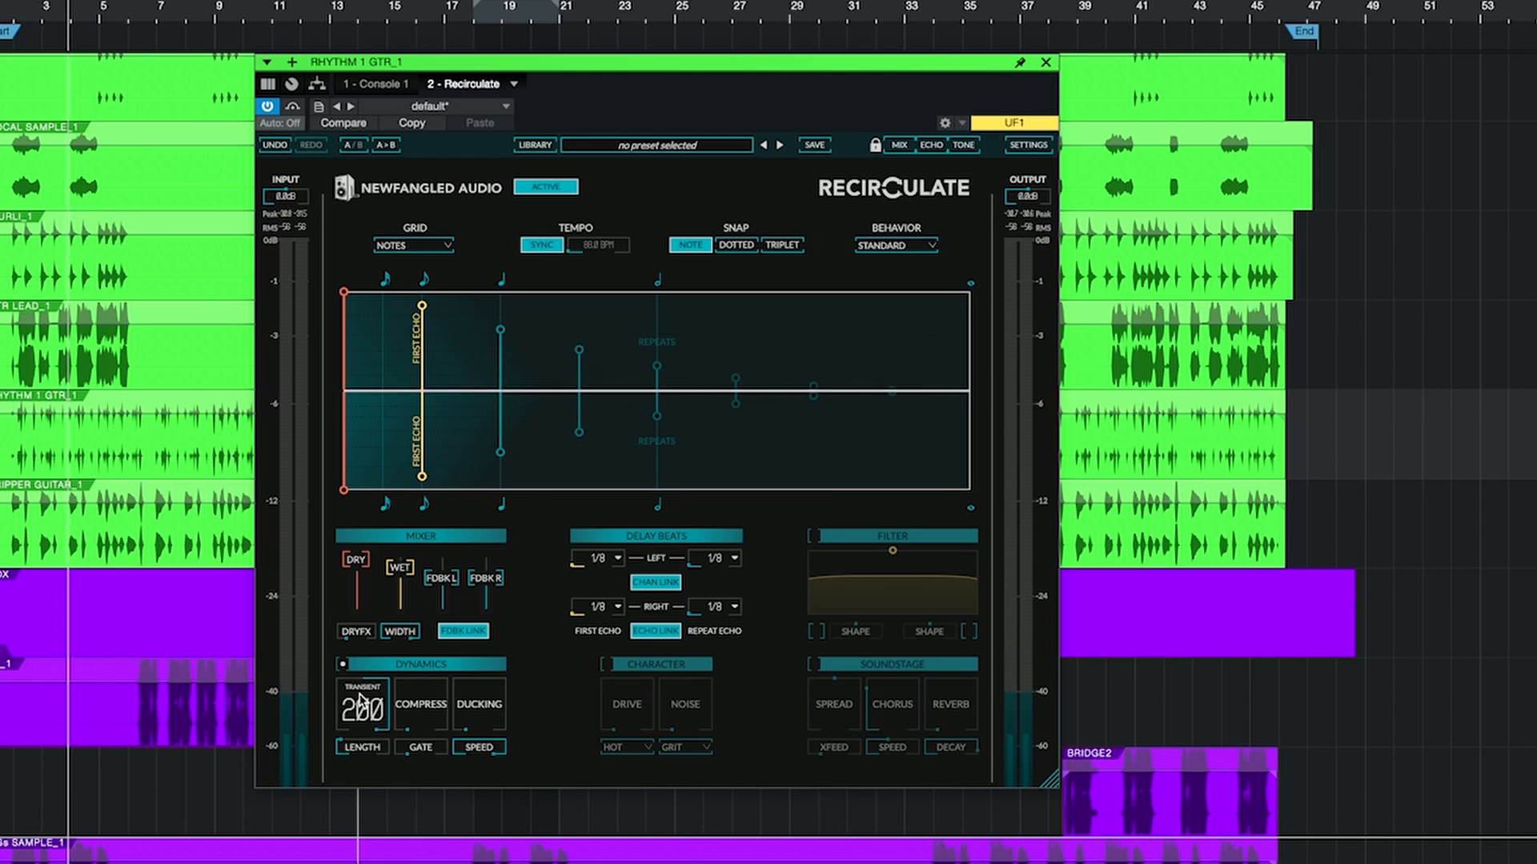
key(space)
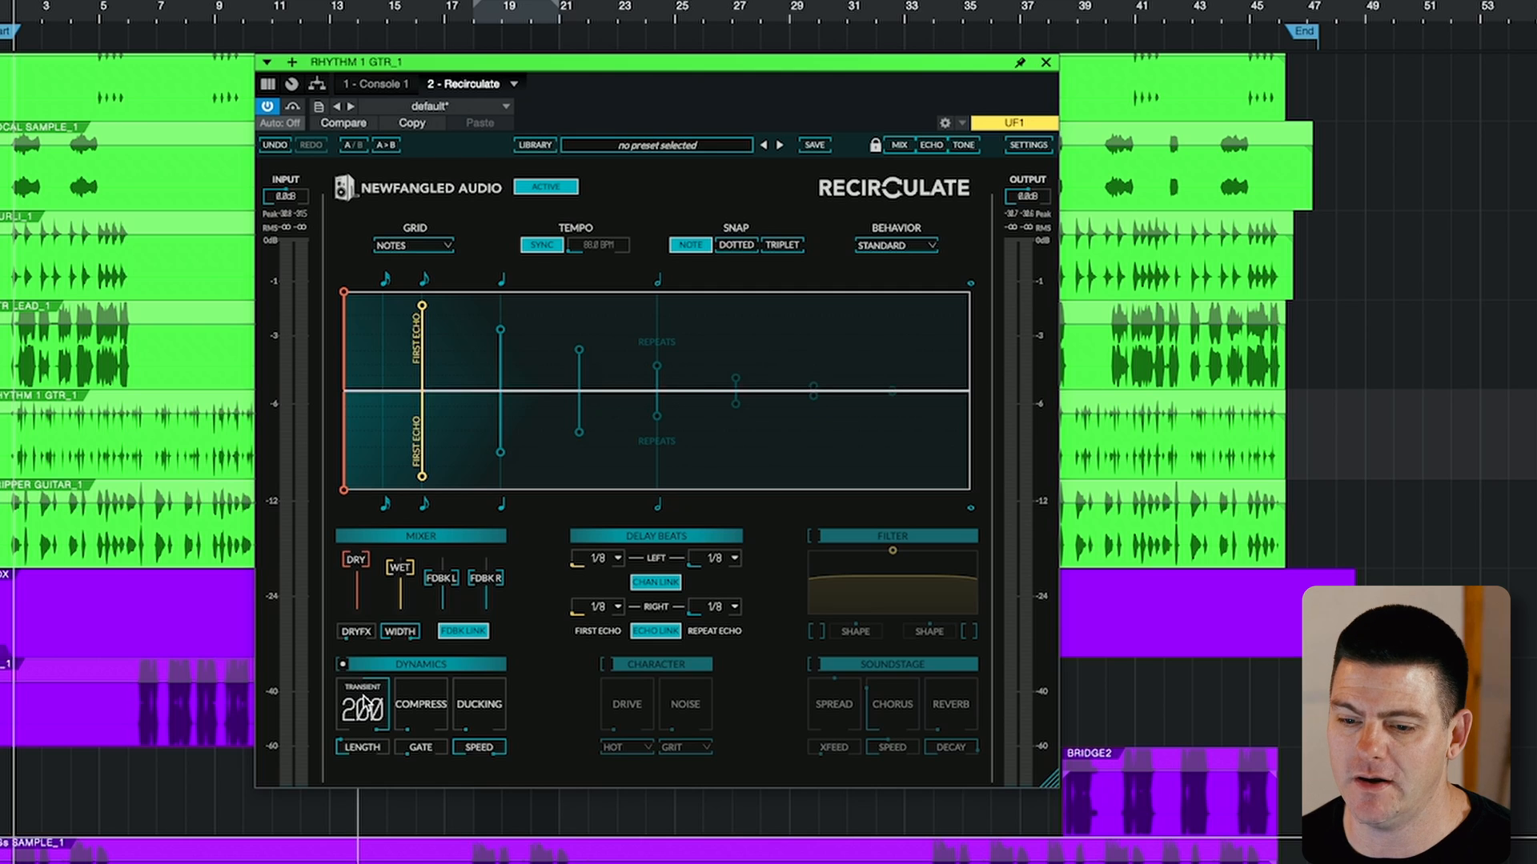
Set Dynamics to Transient -200%, Compress 61% and Length about 800 ms, with the wet level at maximum and more feedback.
drag(372, 709, 371, 853)
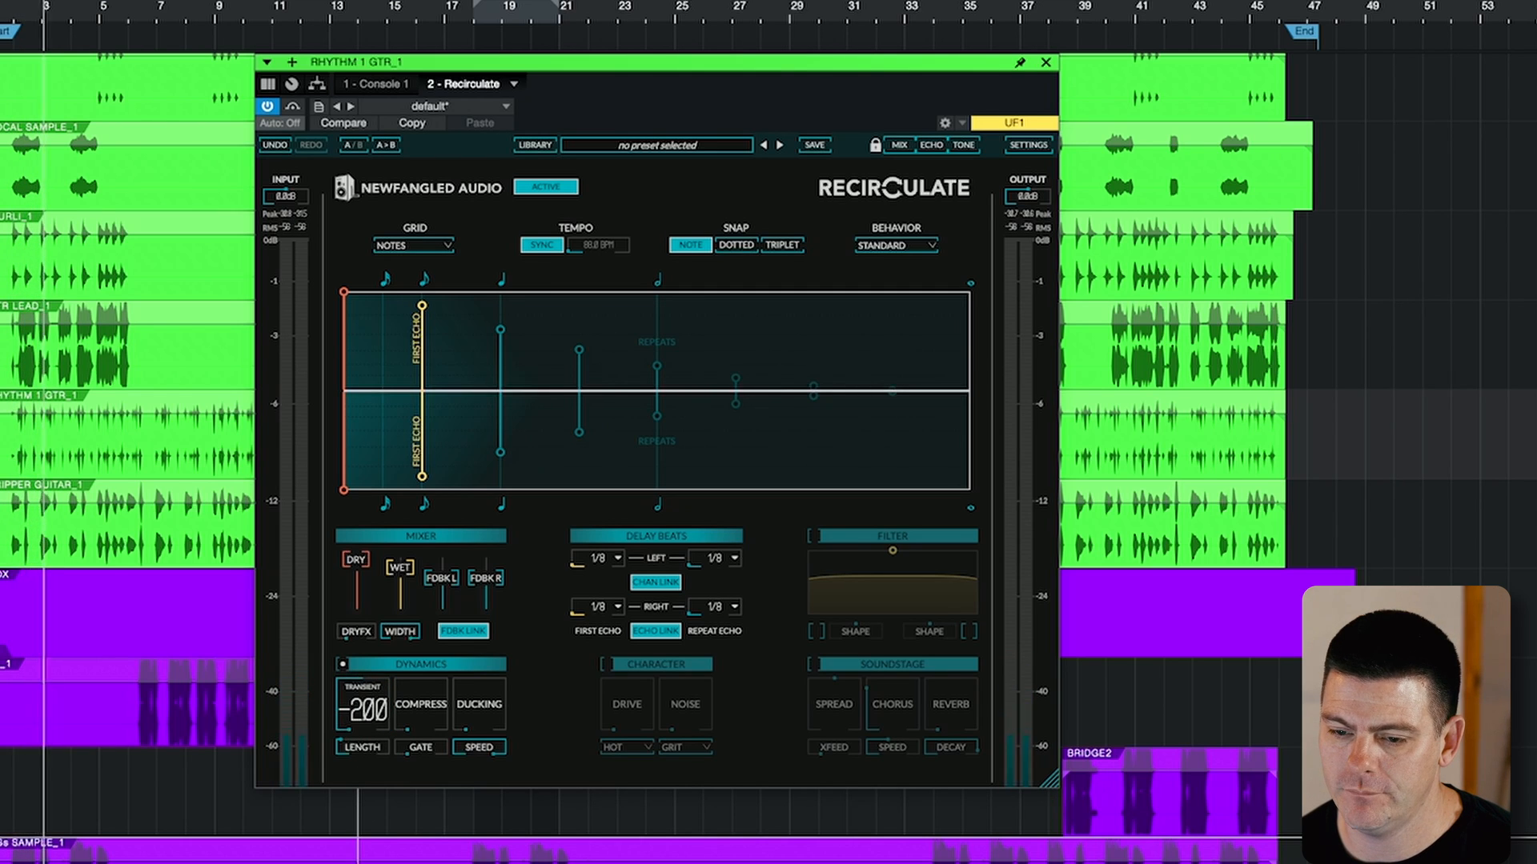
drag(402, 568, 449, 574)
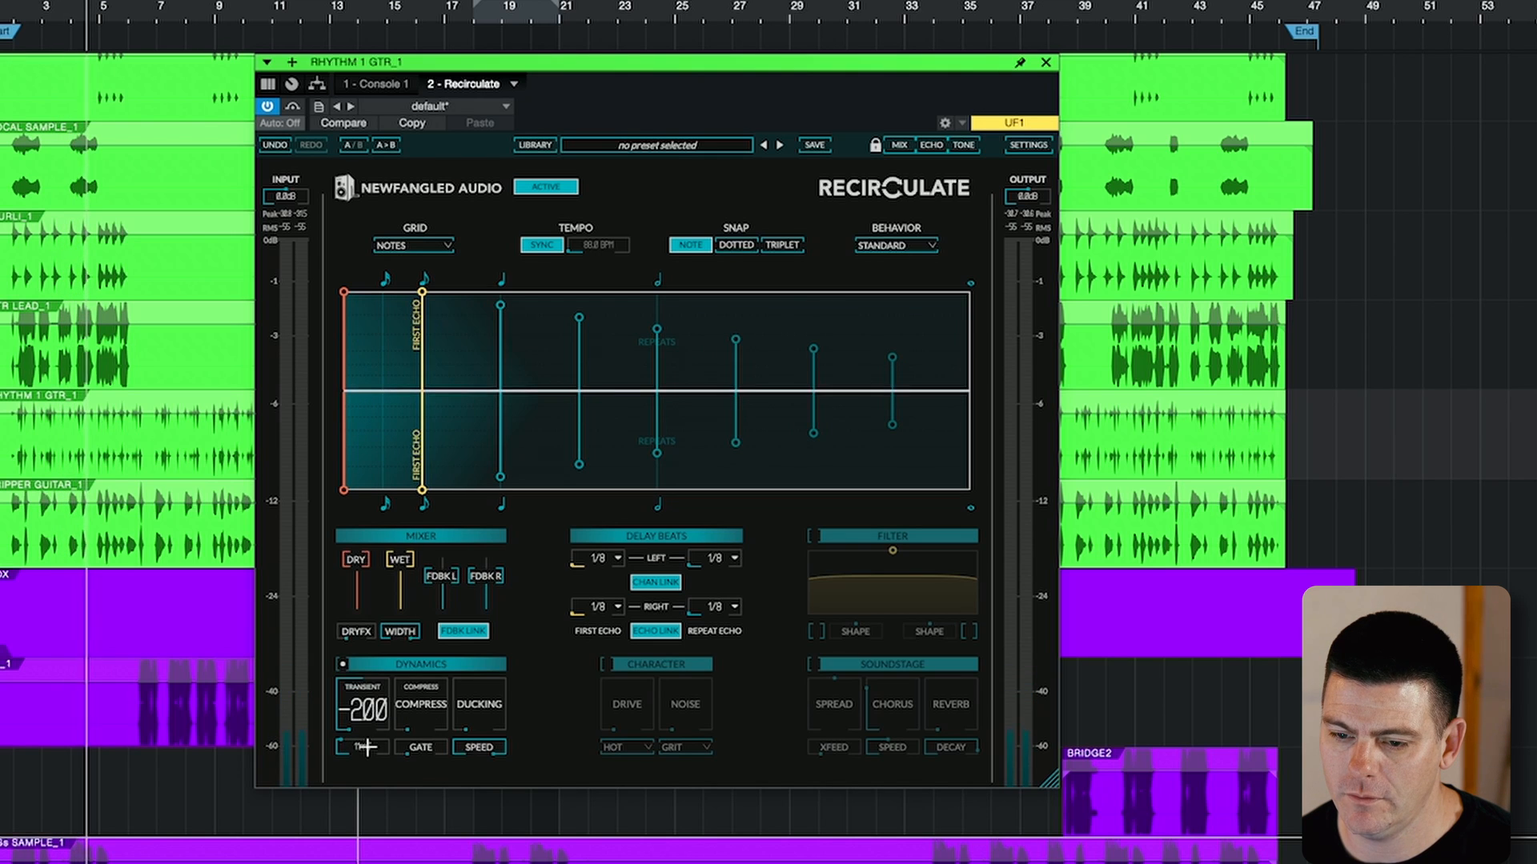
drag(370, 746, 374, 636)
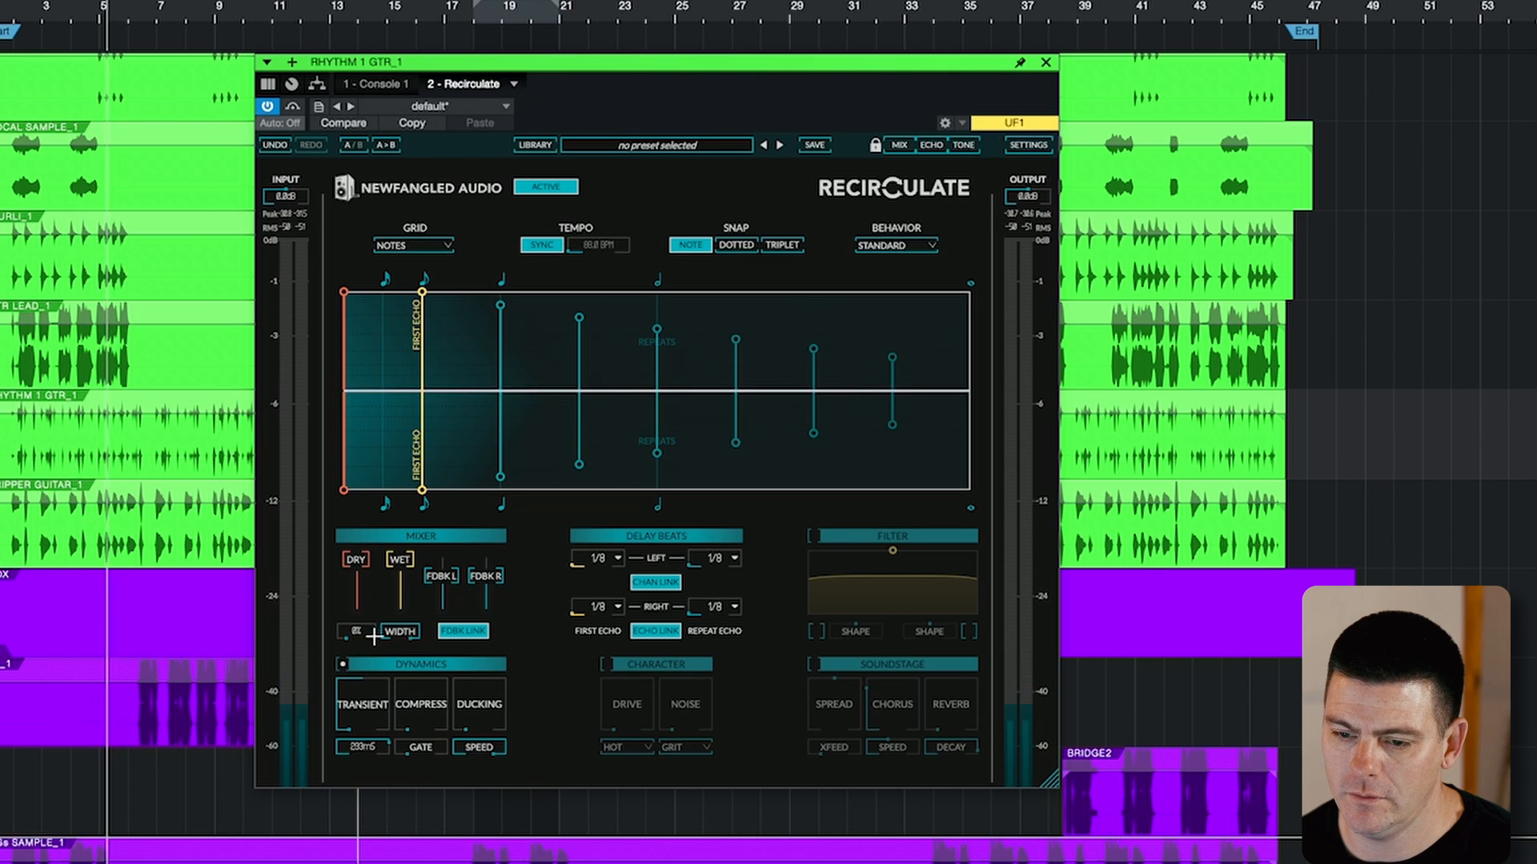
drag(371, 712, 431, 586)
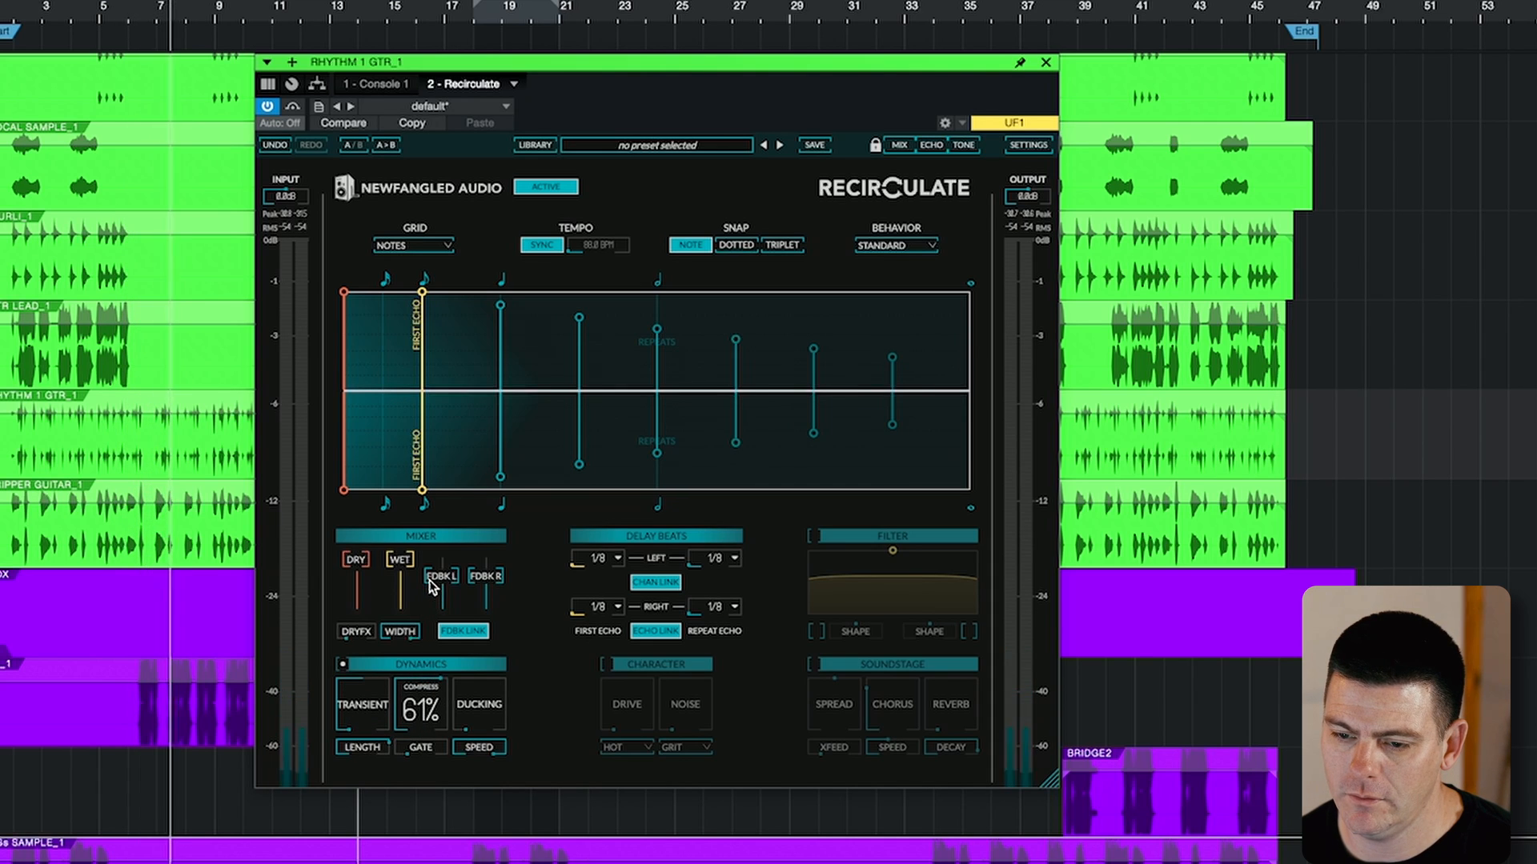
drag(366, 748, 375, 680)
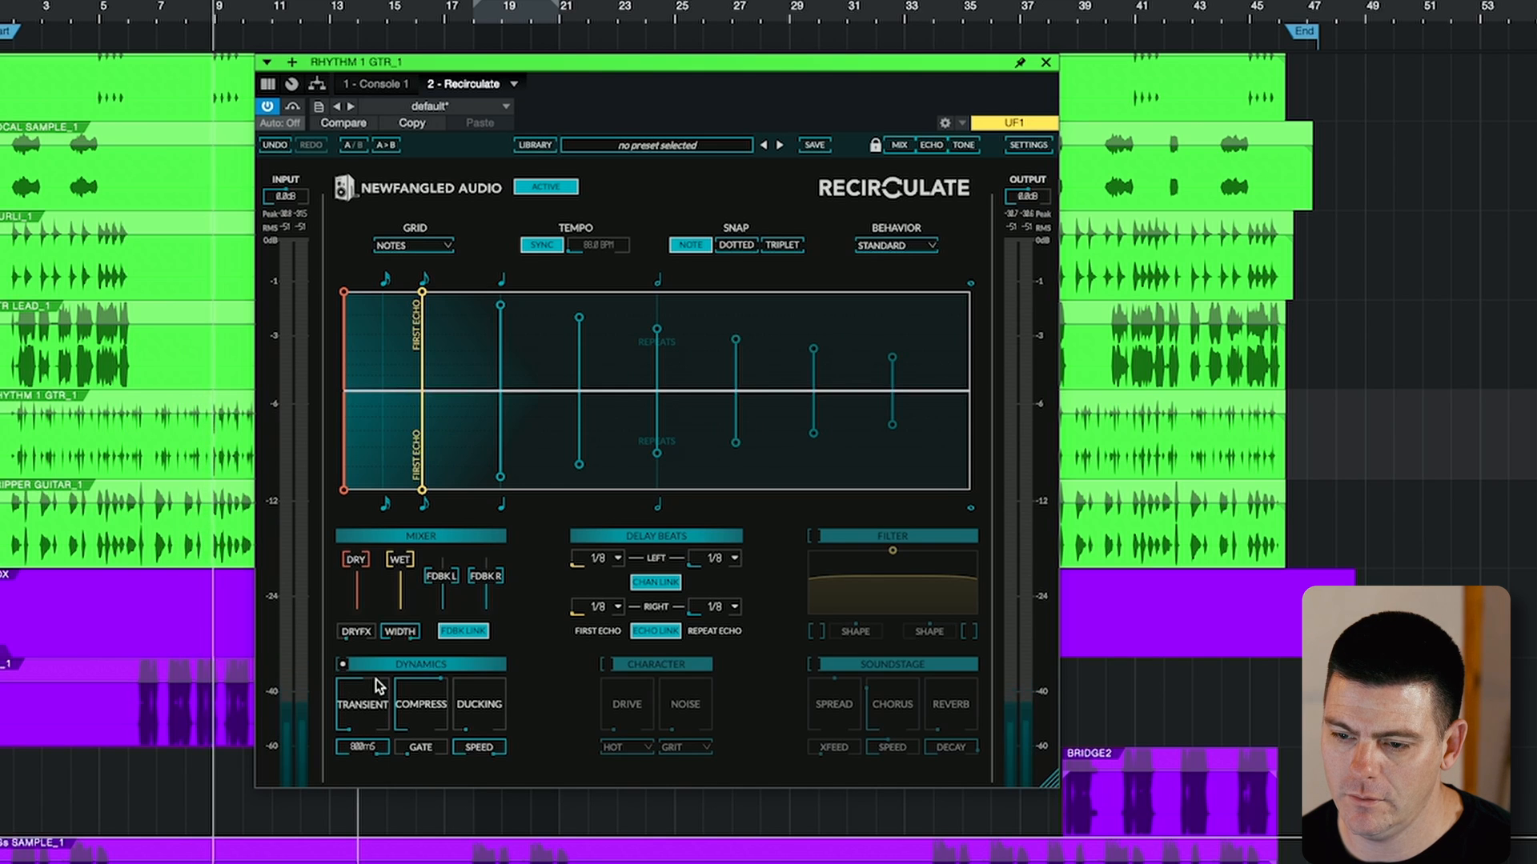
Raise the linked feedback to about 107% and set the linked first and repeat echoes to 1/4.
drag(440, 578, 440, 570)
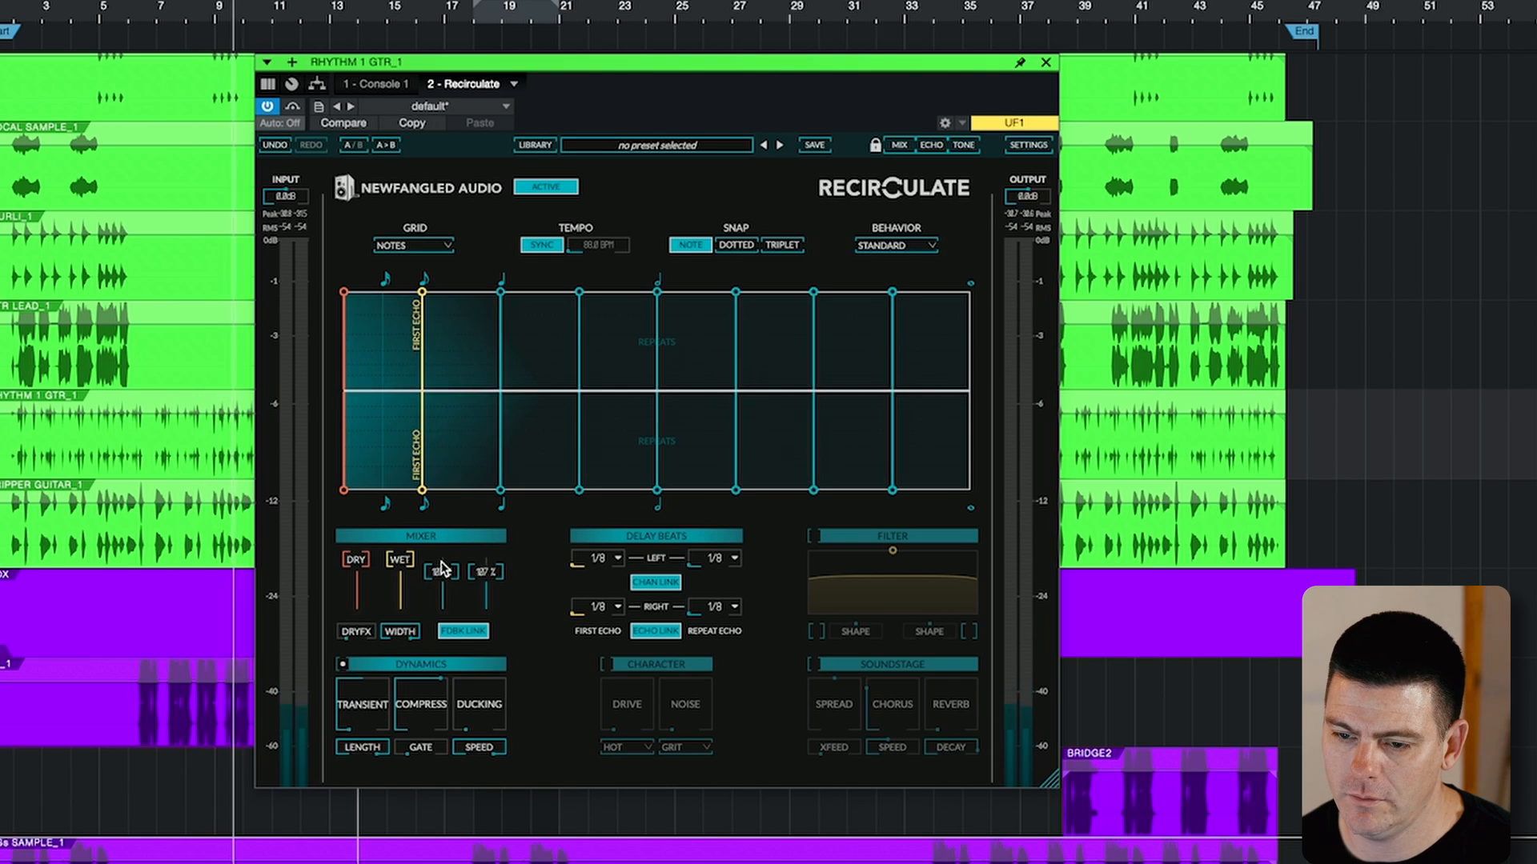
drag(583, 565, 585, 560)
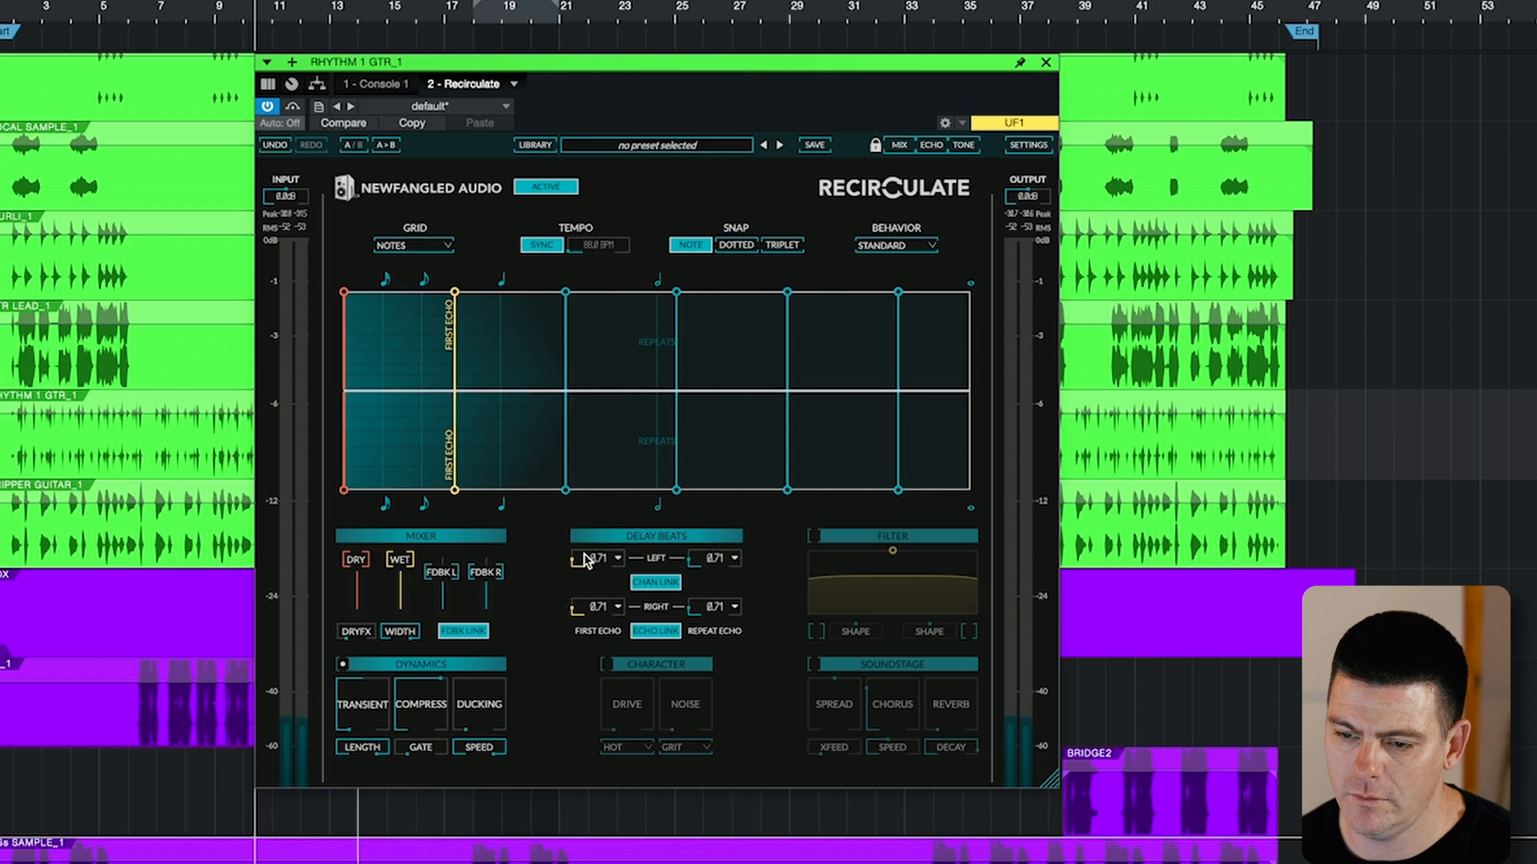
click(620, 560)
click(637, 622)
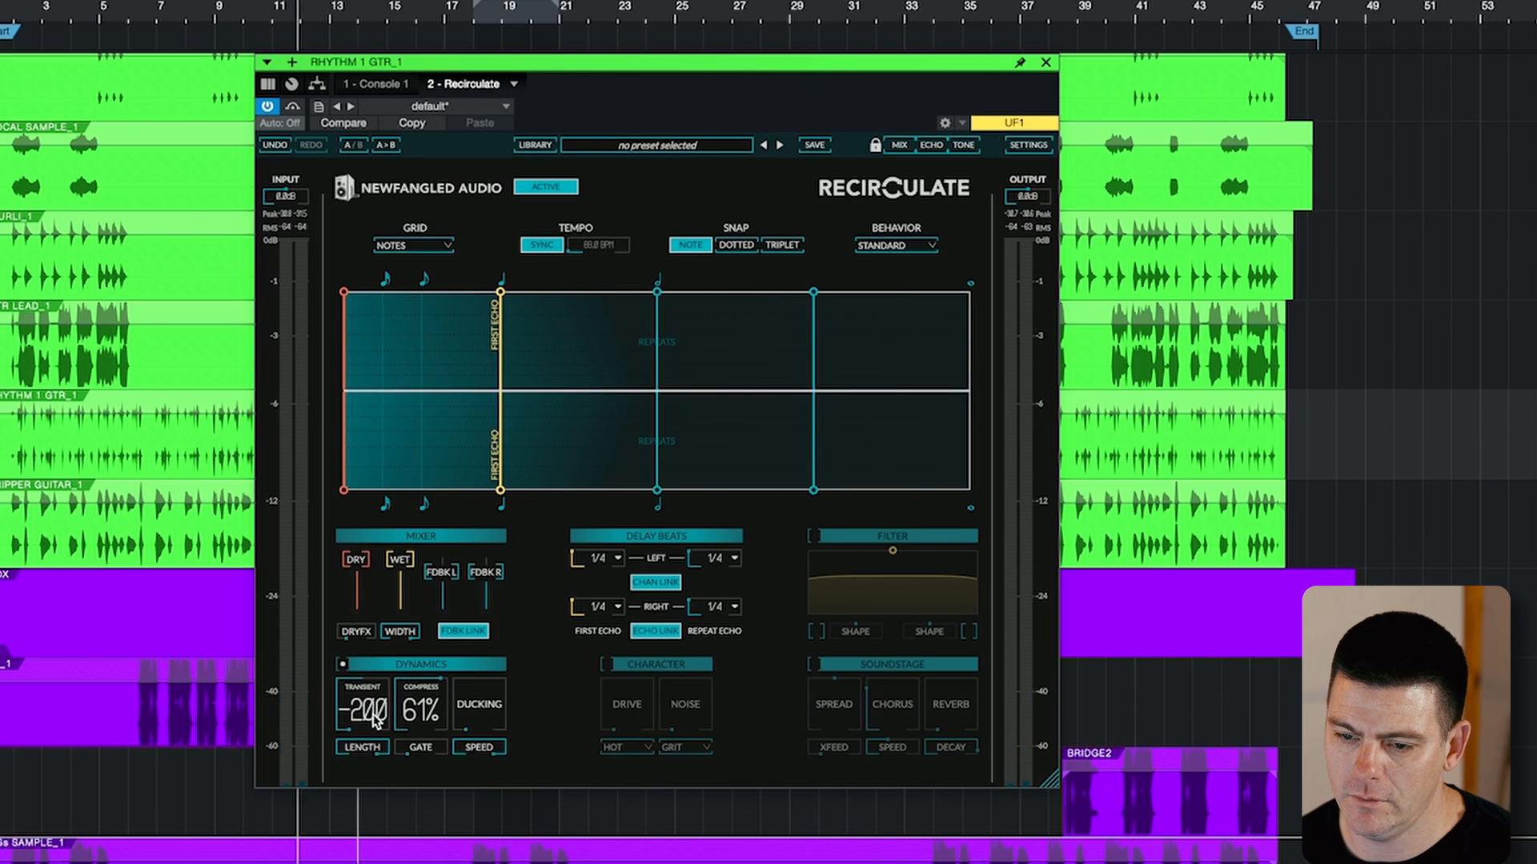
Raise the Dynamics Transient amount, reduce the linked feedback to 45% and stop playback.
drag(374, 719, 373, 666)
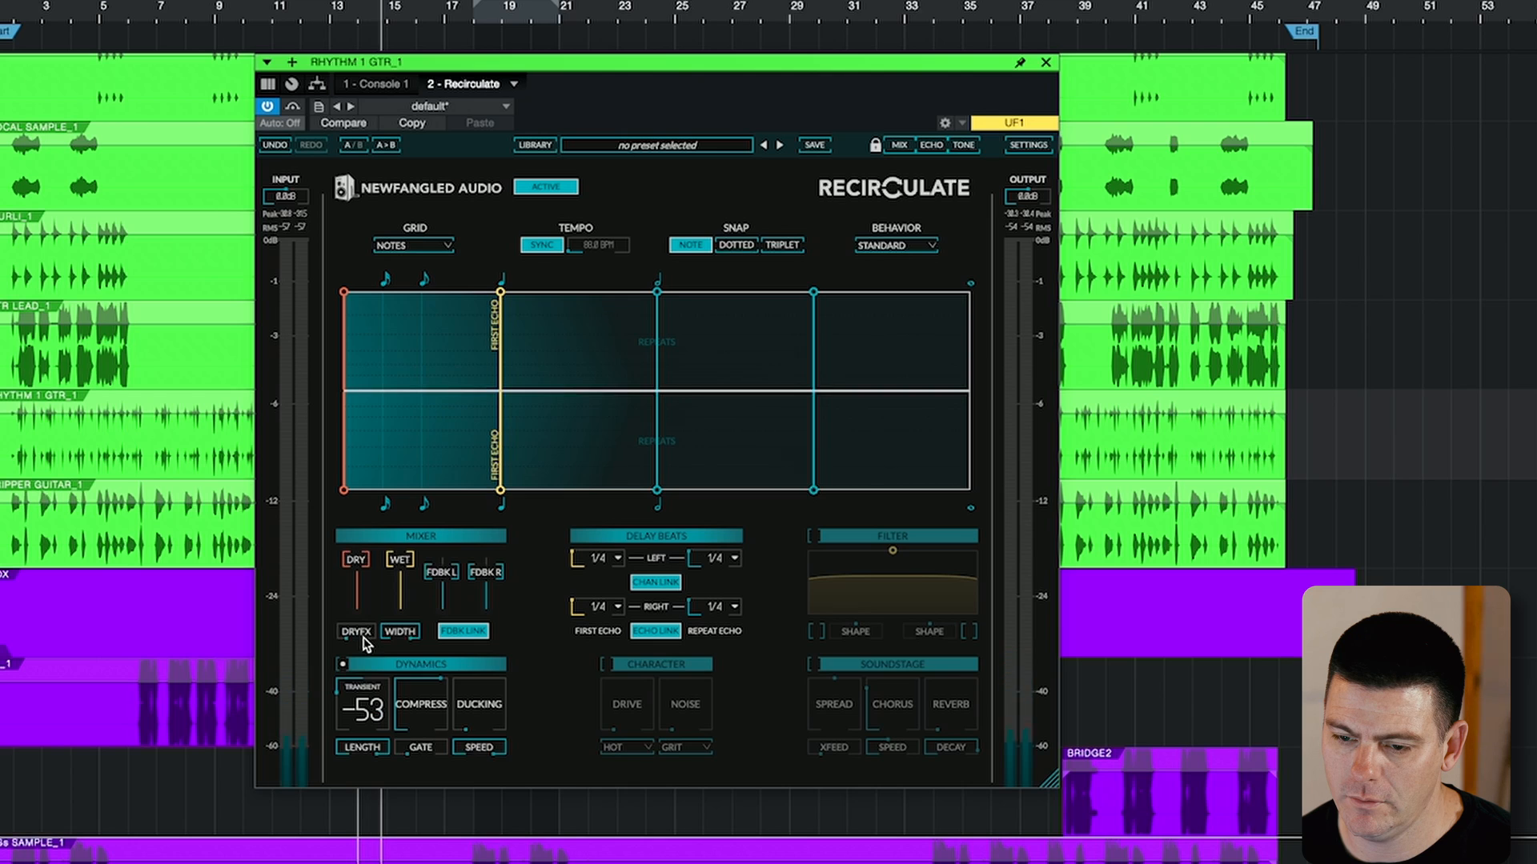
drag(482, 594, 479, 631)
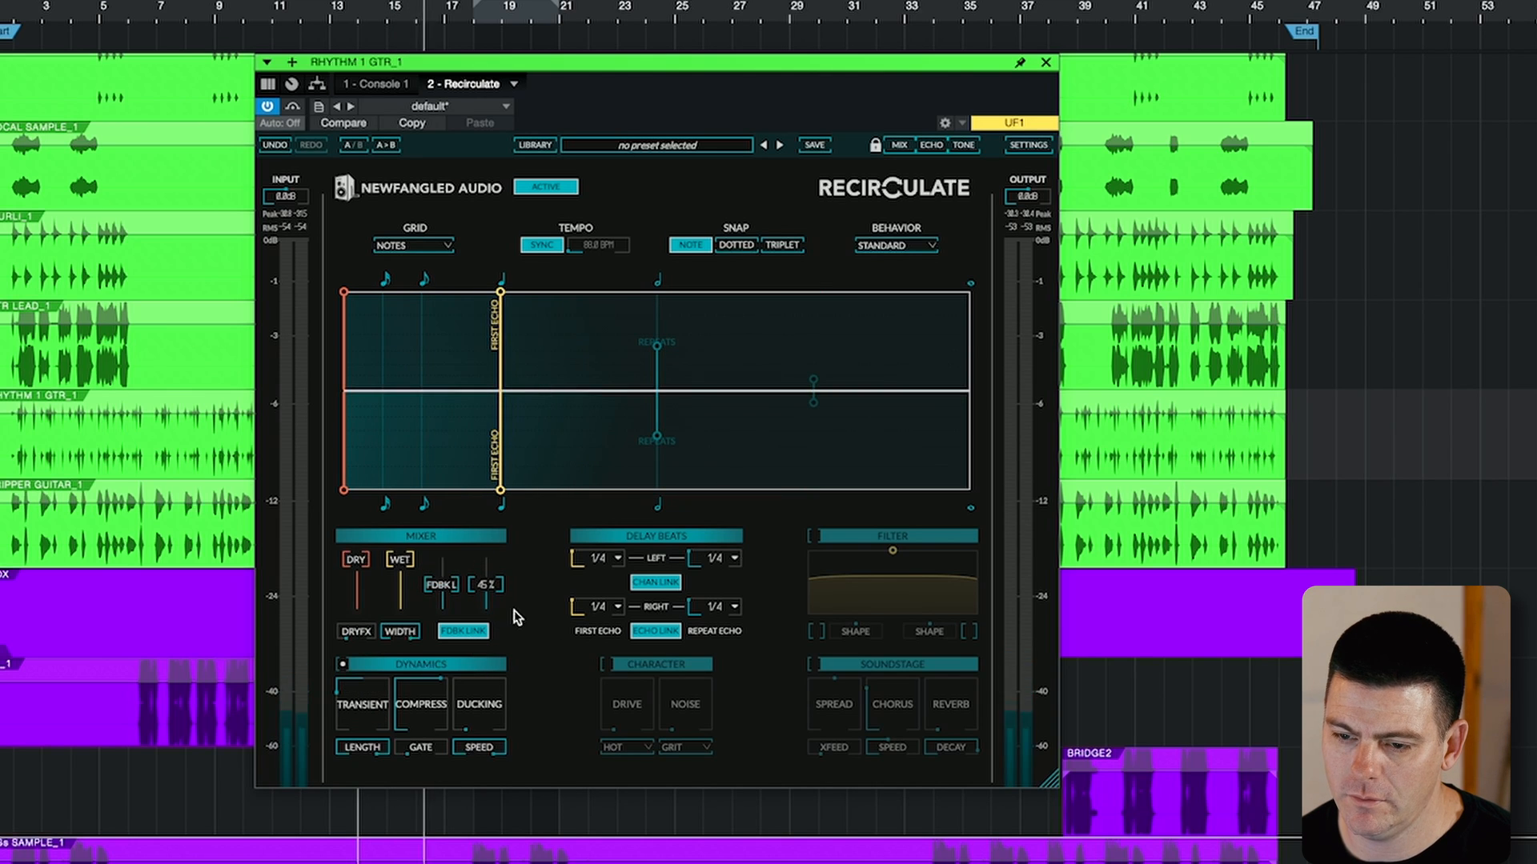
key(space)
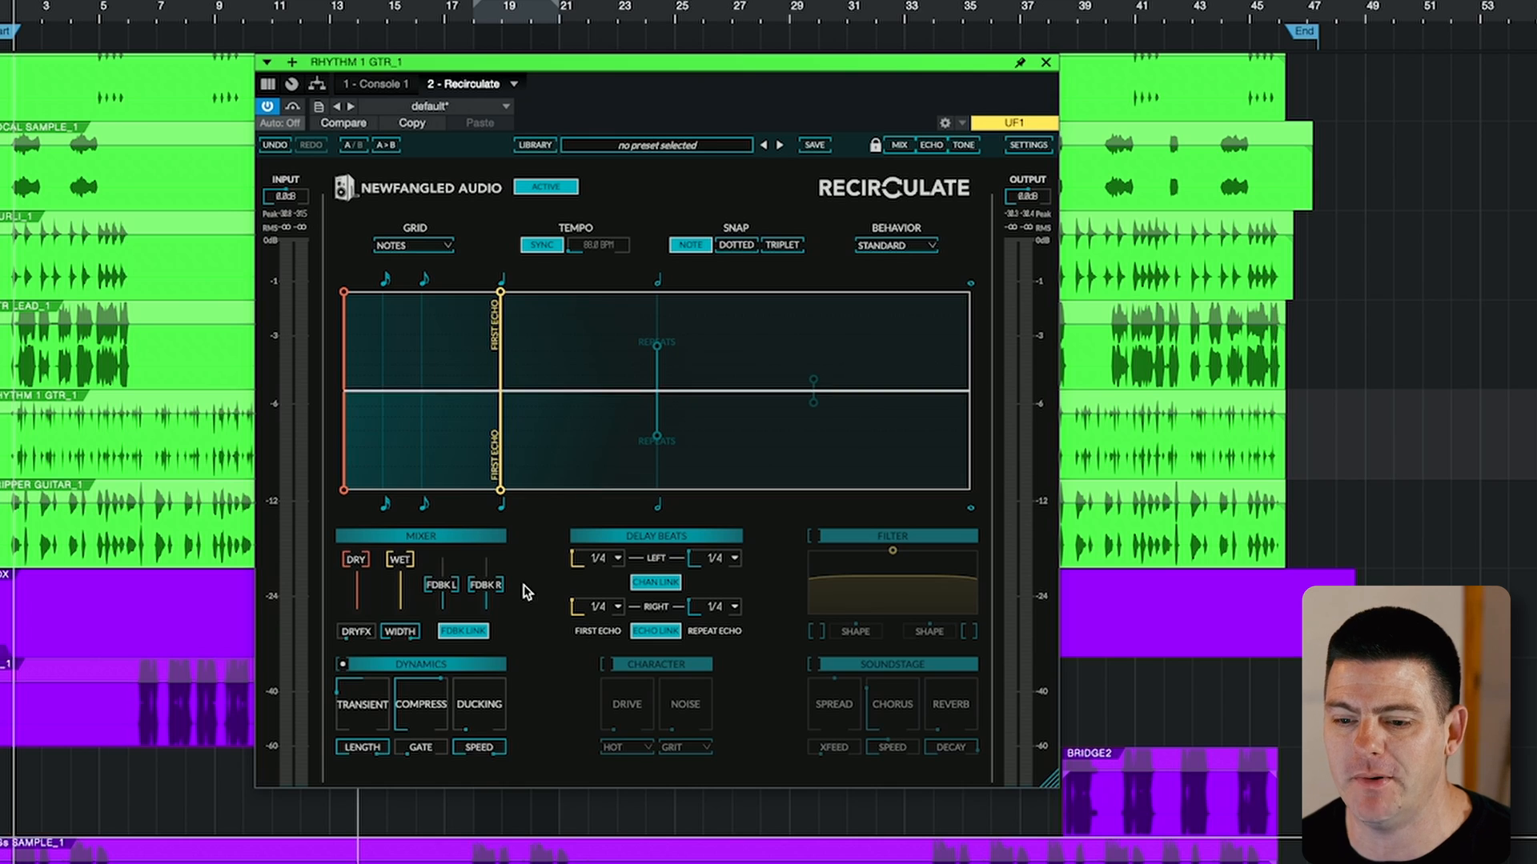
Swap the Dynamics section for the Character section, with the wet level at minimum and Drive at 36 dB.
click(345, 667)
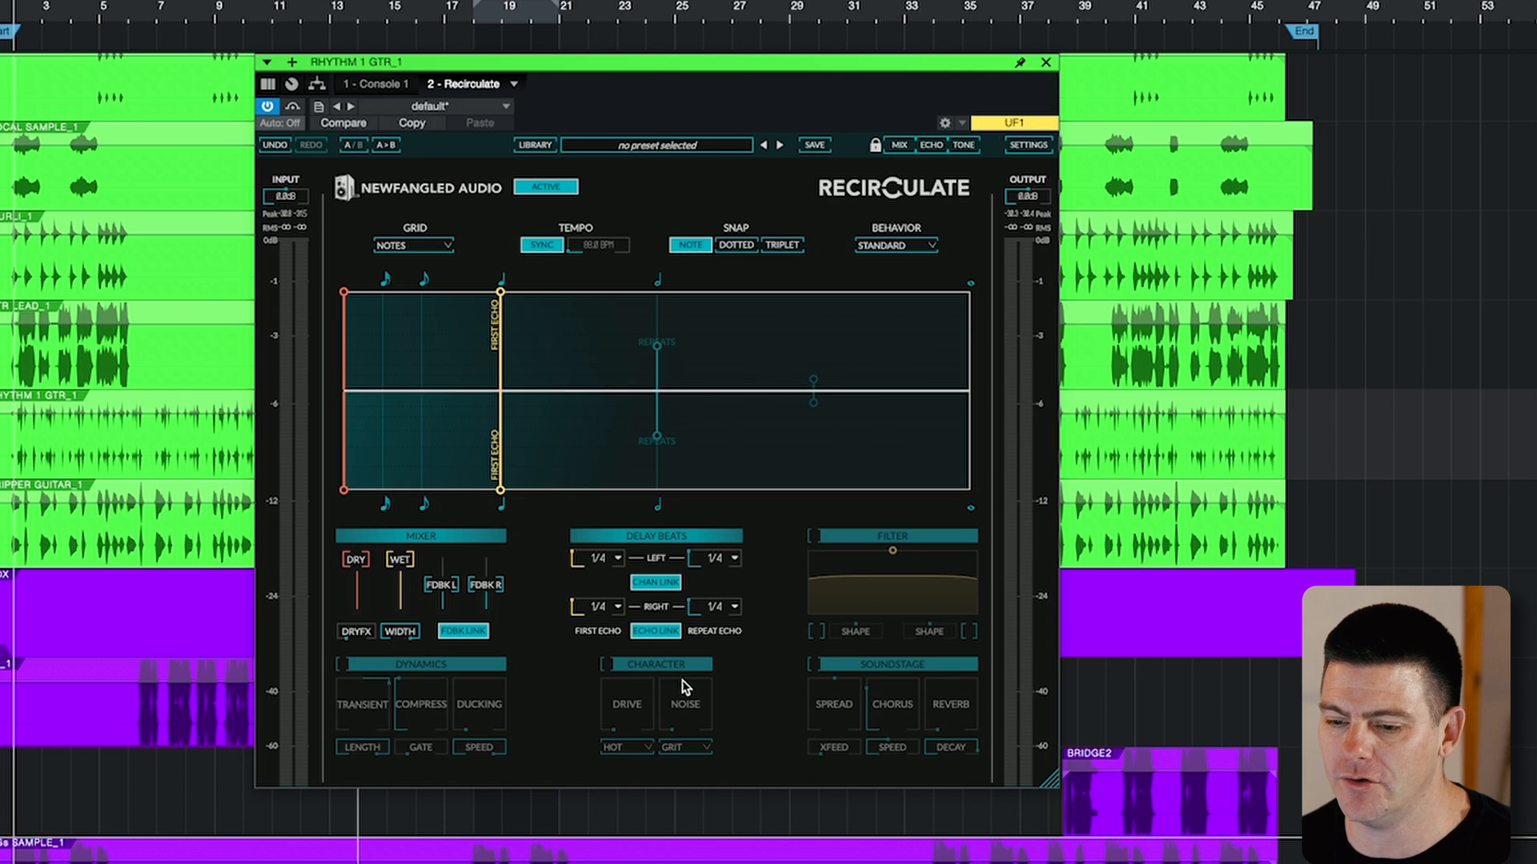
drag(397, 568, 380, 759)
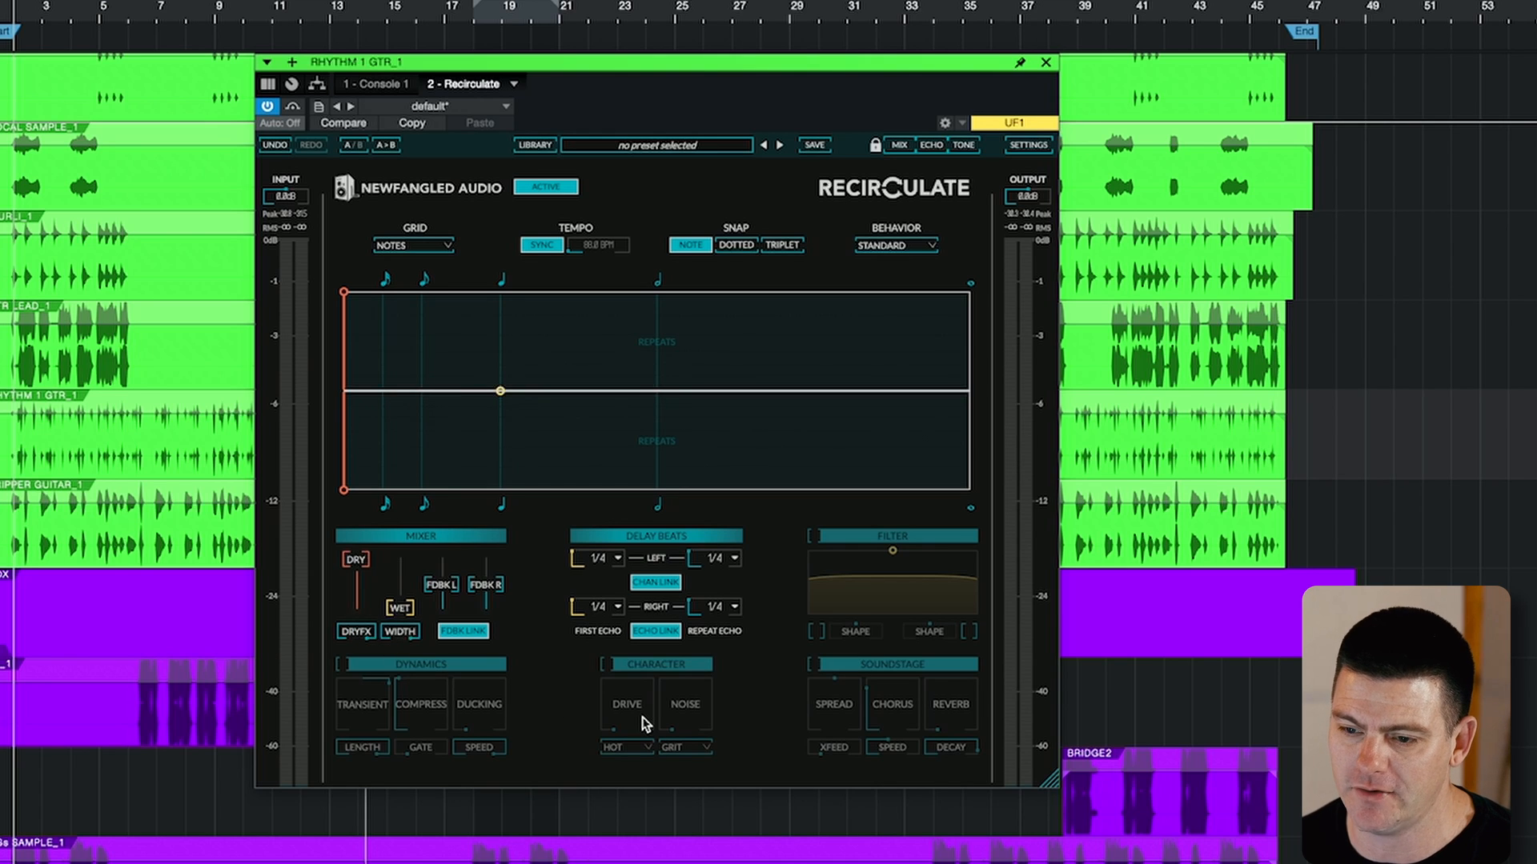
click(608, 664)
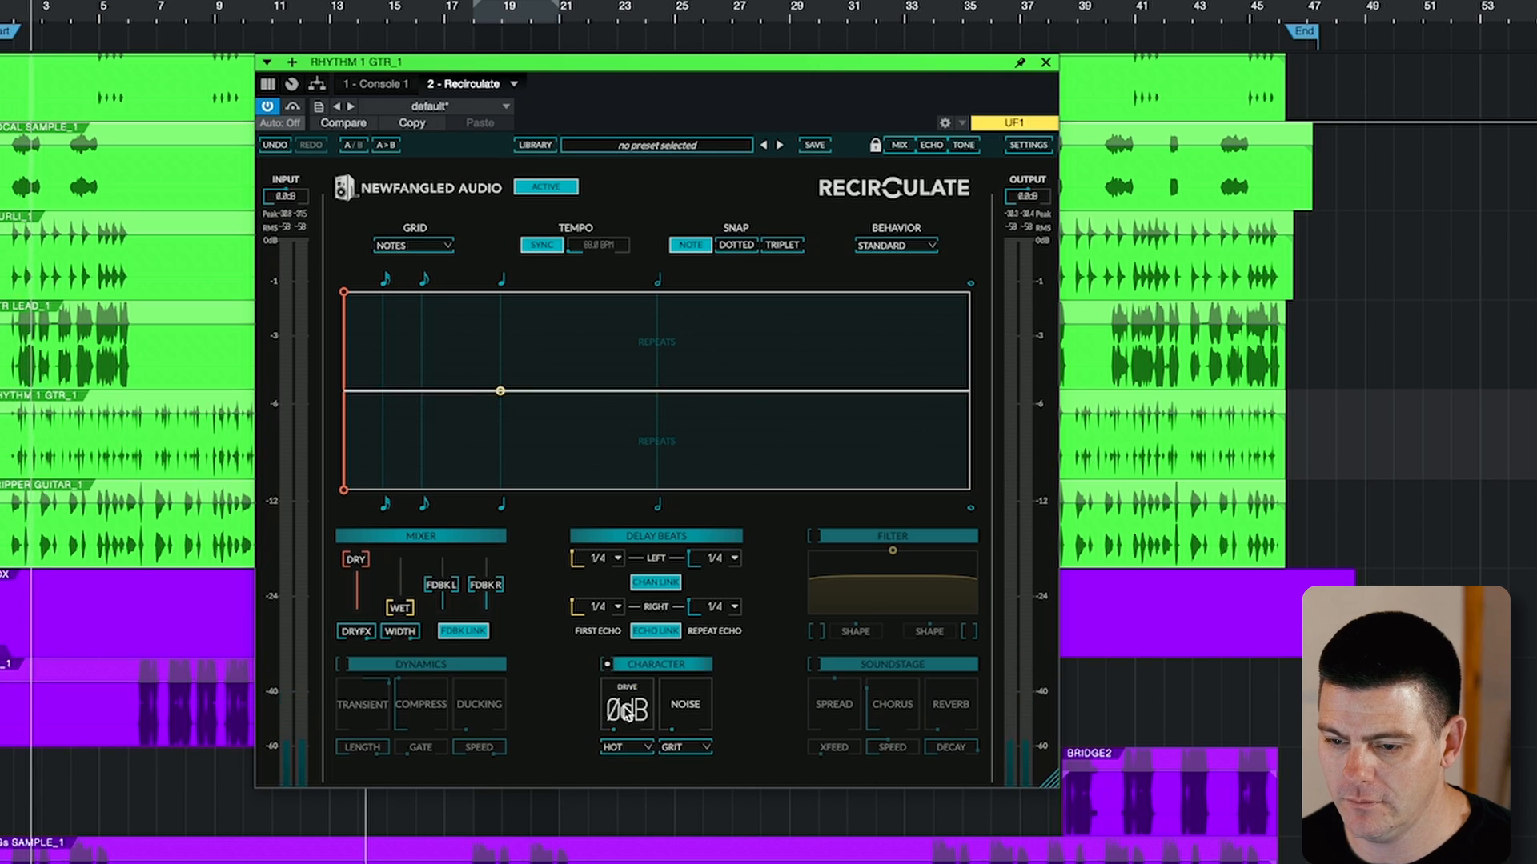
drag(627, 710, 646, 360)
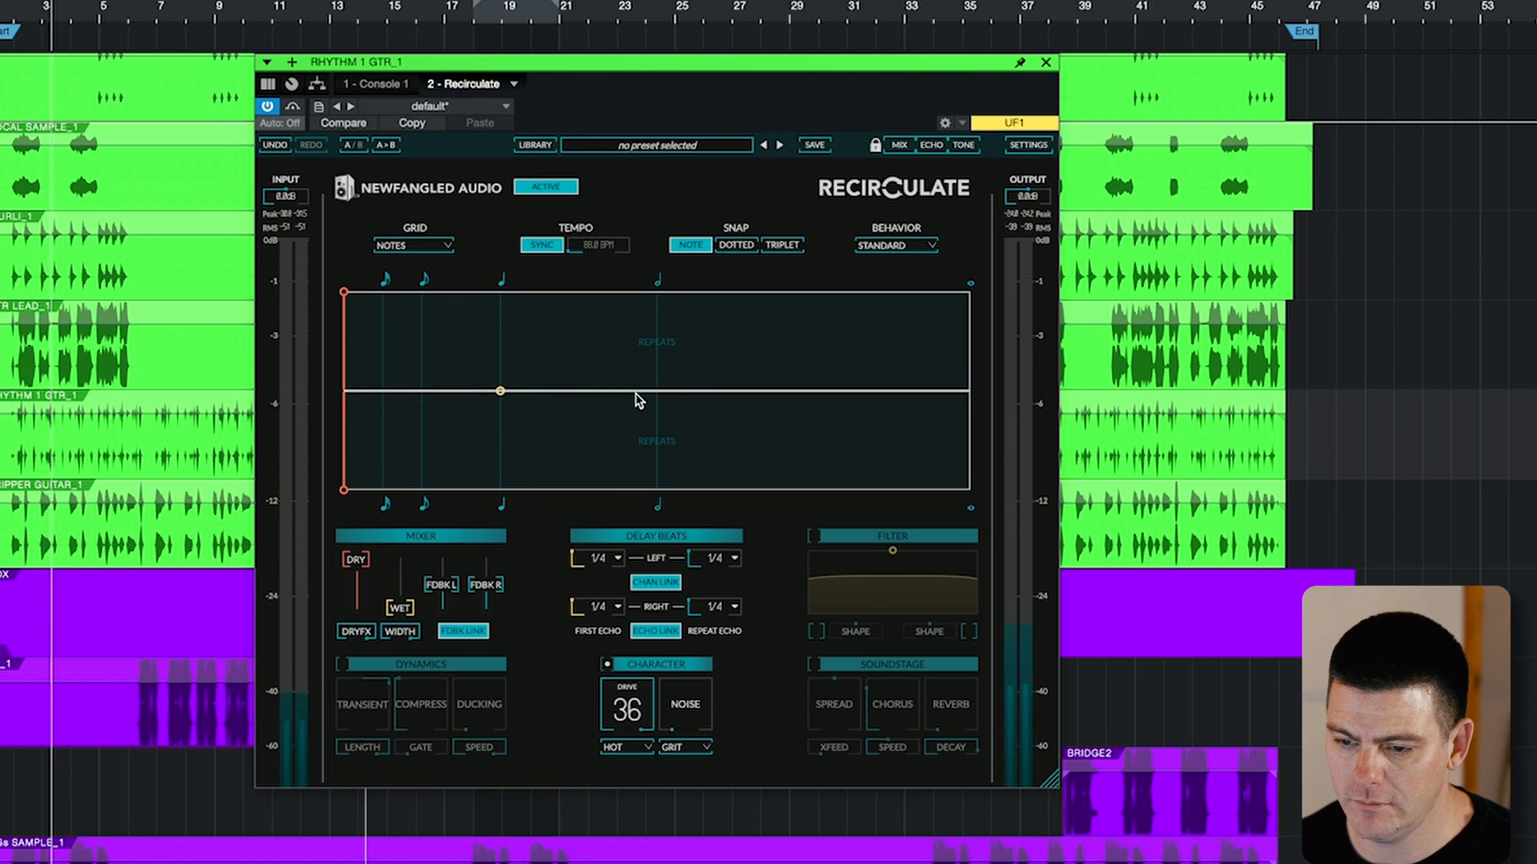
Audition the Crunch, Bite, Warm and Dark drive types on the playing guitar.
click(627, 747)
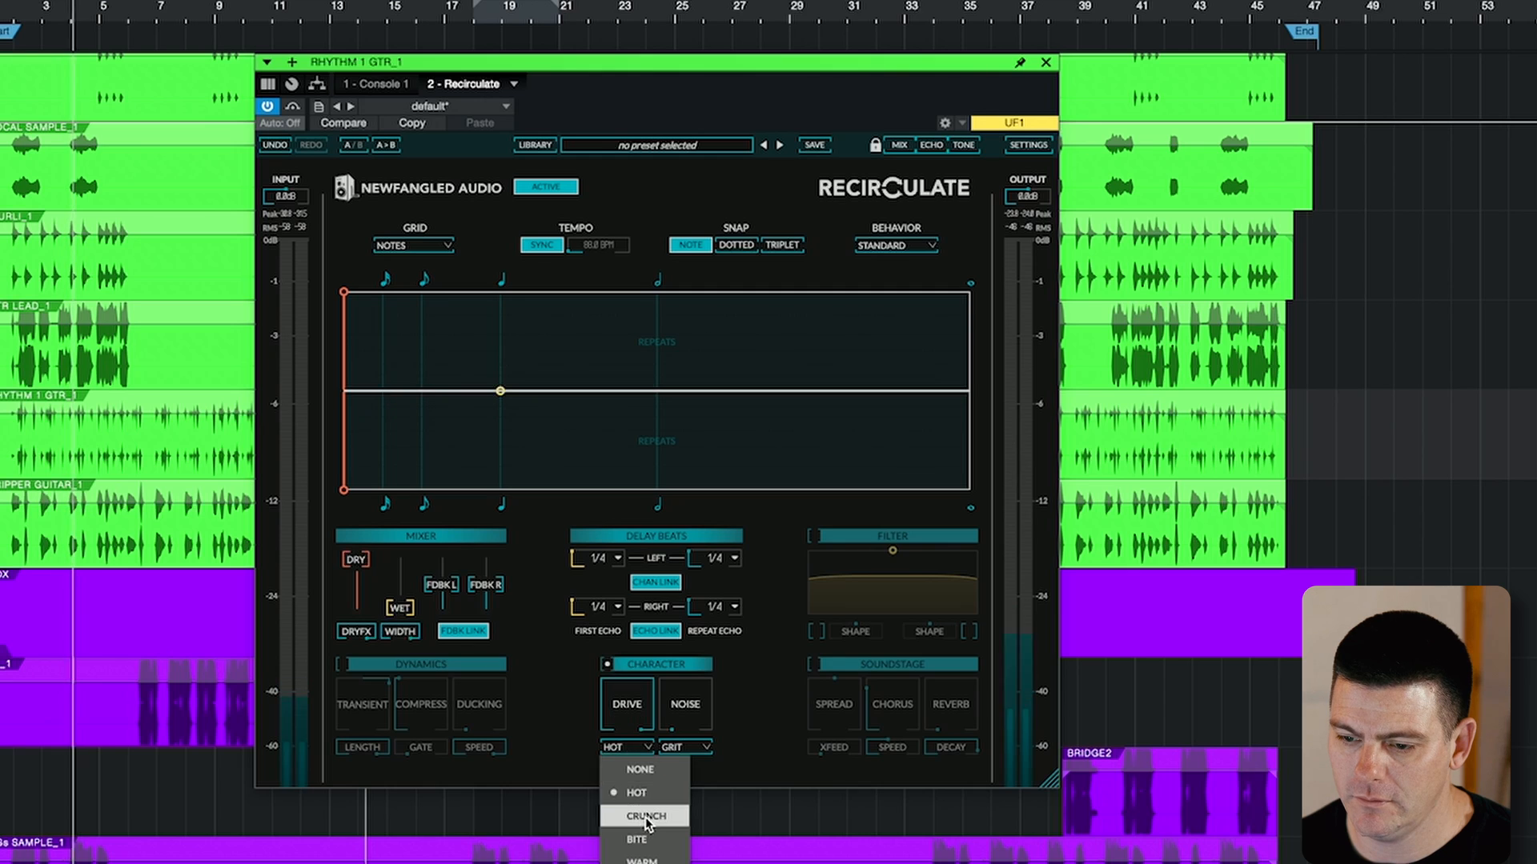
click(646, 817)
click(623, 747)
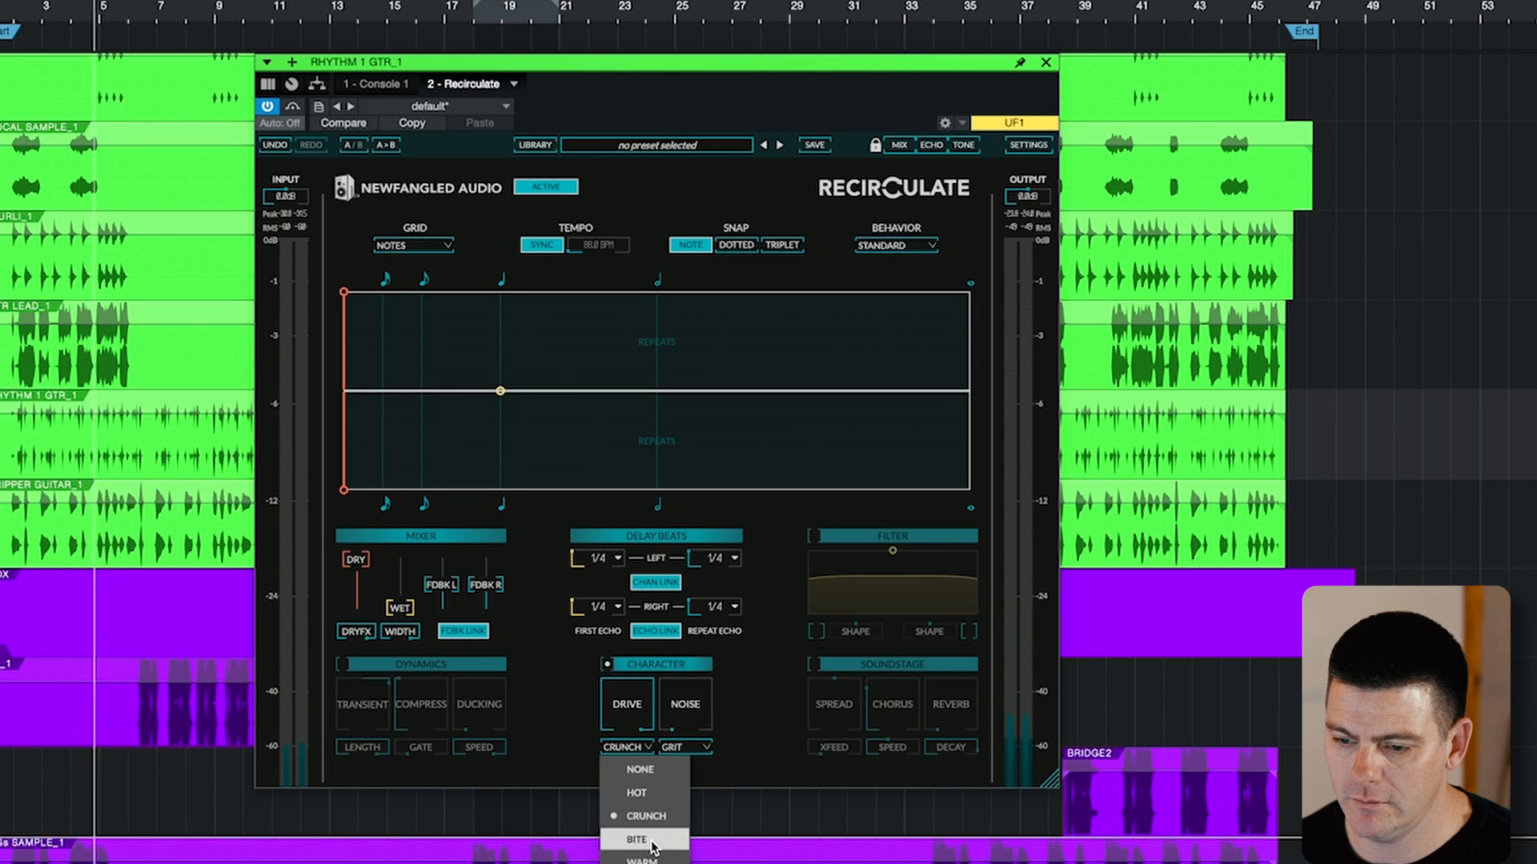
click(650, 841)
click(634, 749)
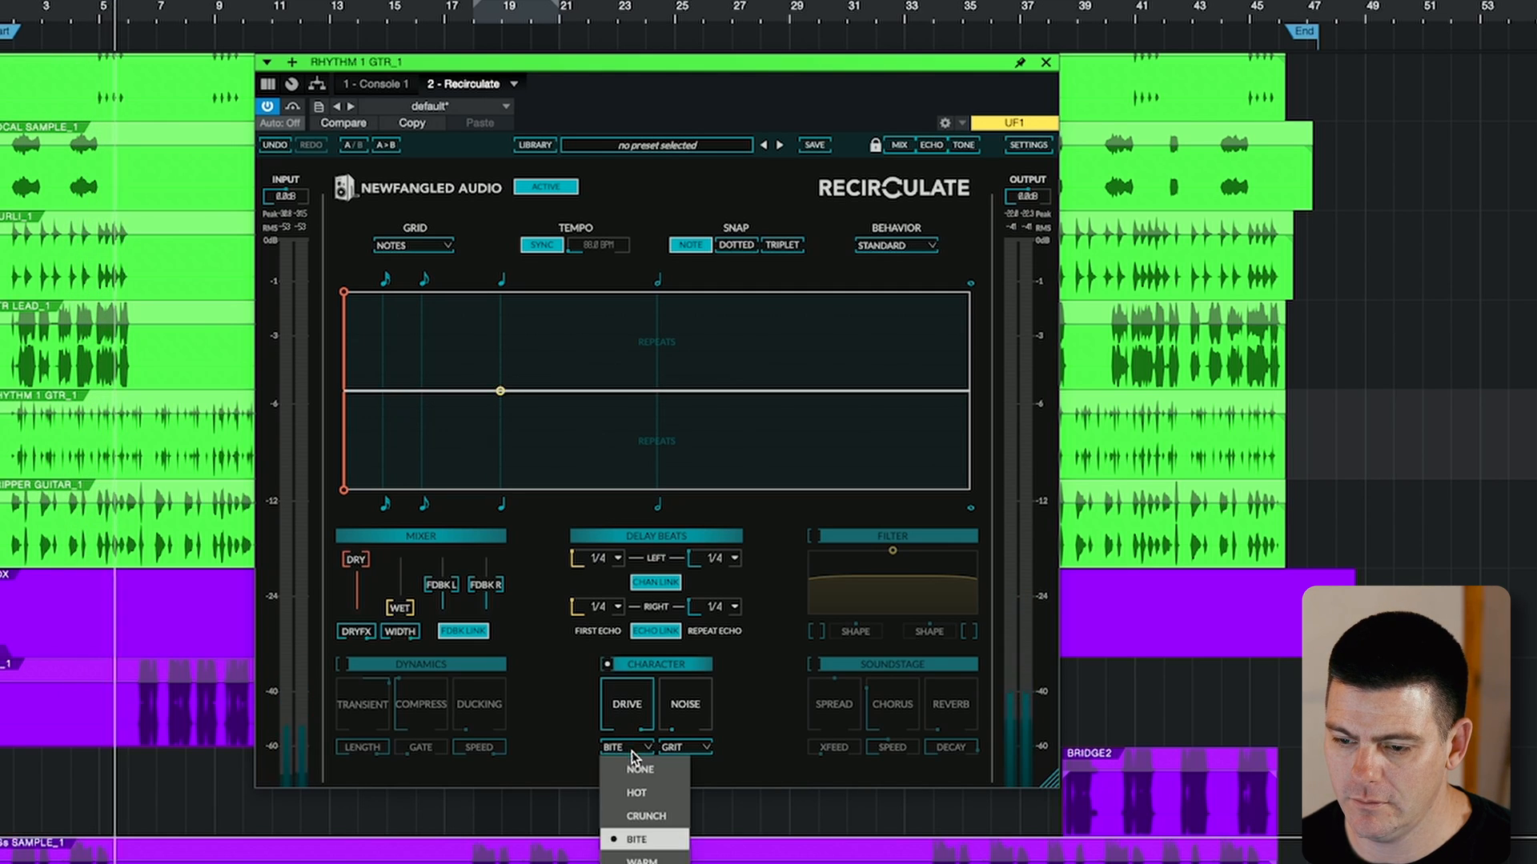
click(632, 852)
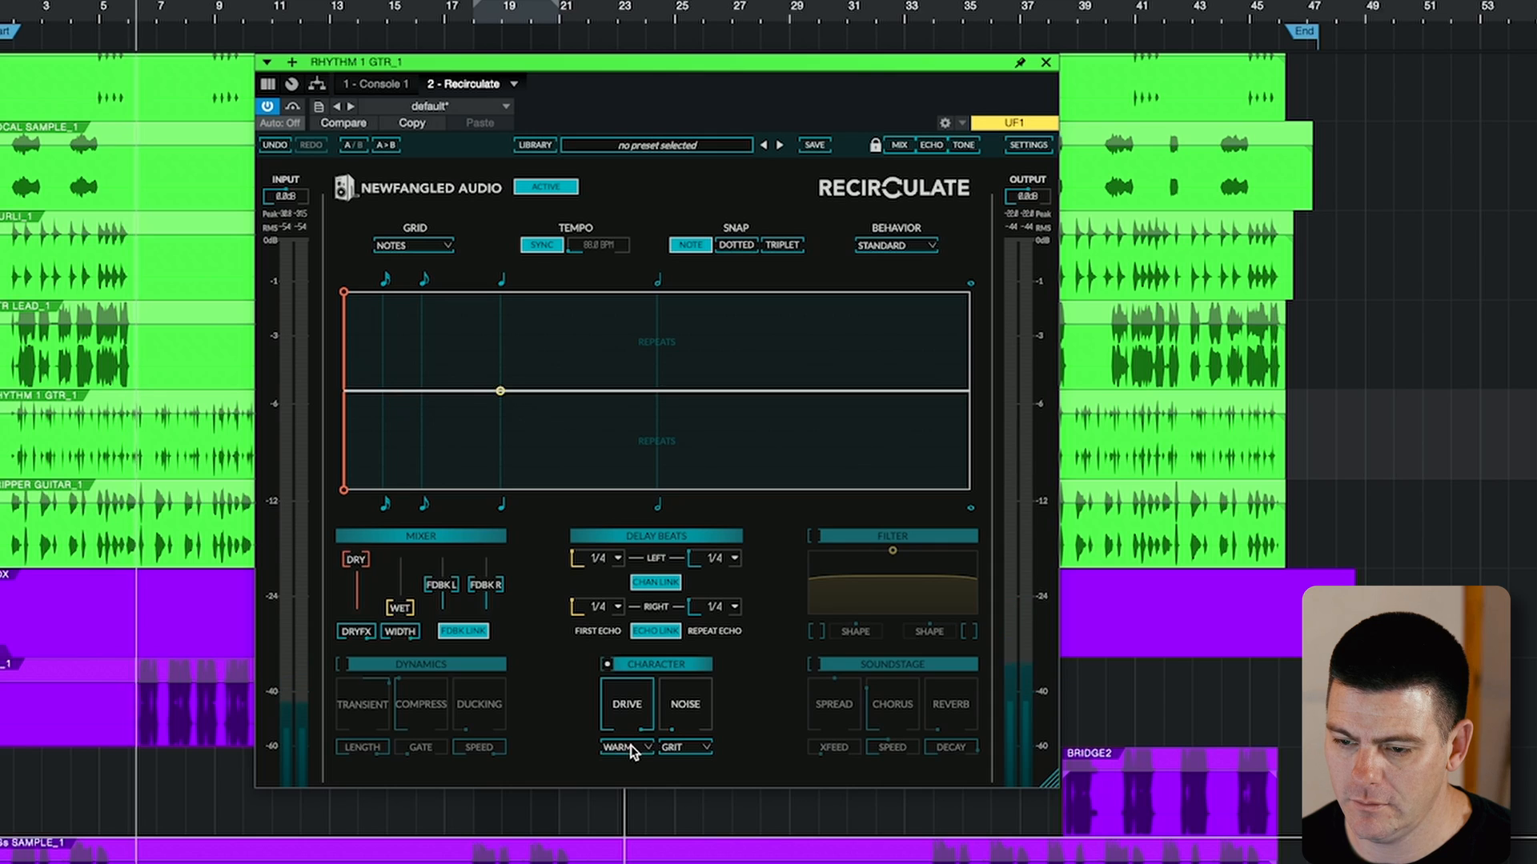
click(633, 749)
click(630, 774)
Set the drive type to Dirty and raise the Character Noise to 100%.
mouse_move(626, 715)
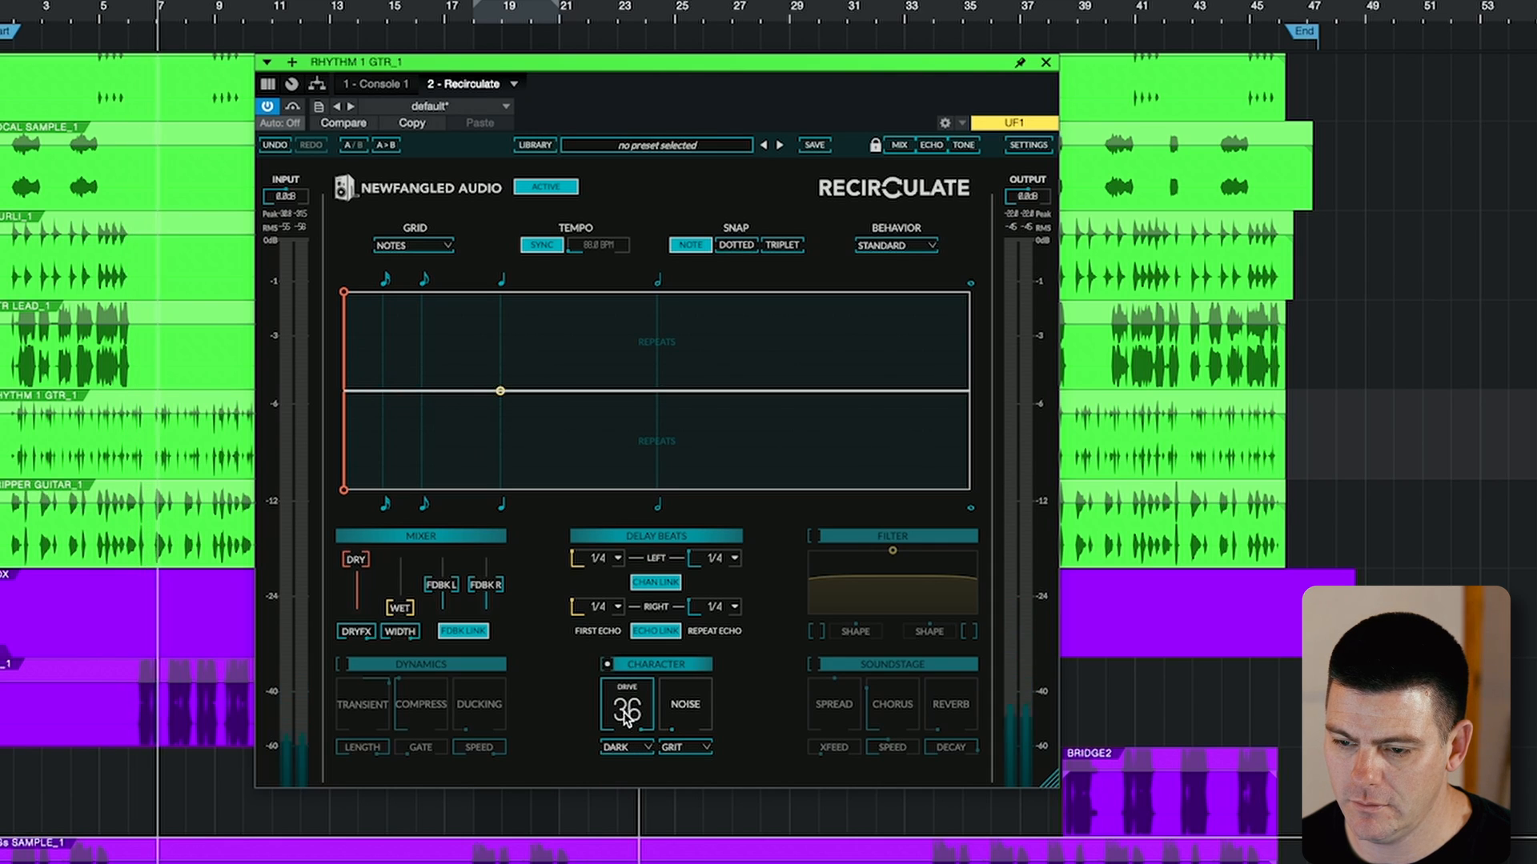
click(628, 747)
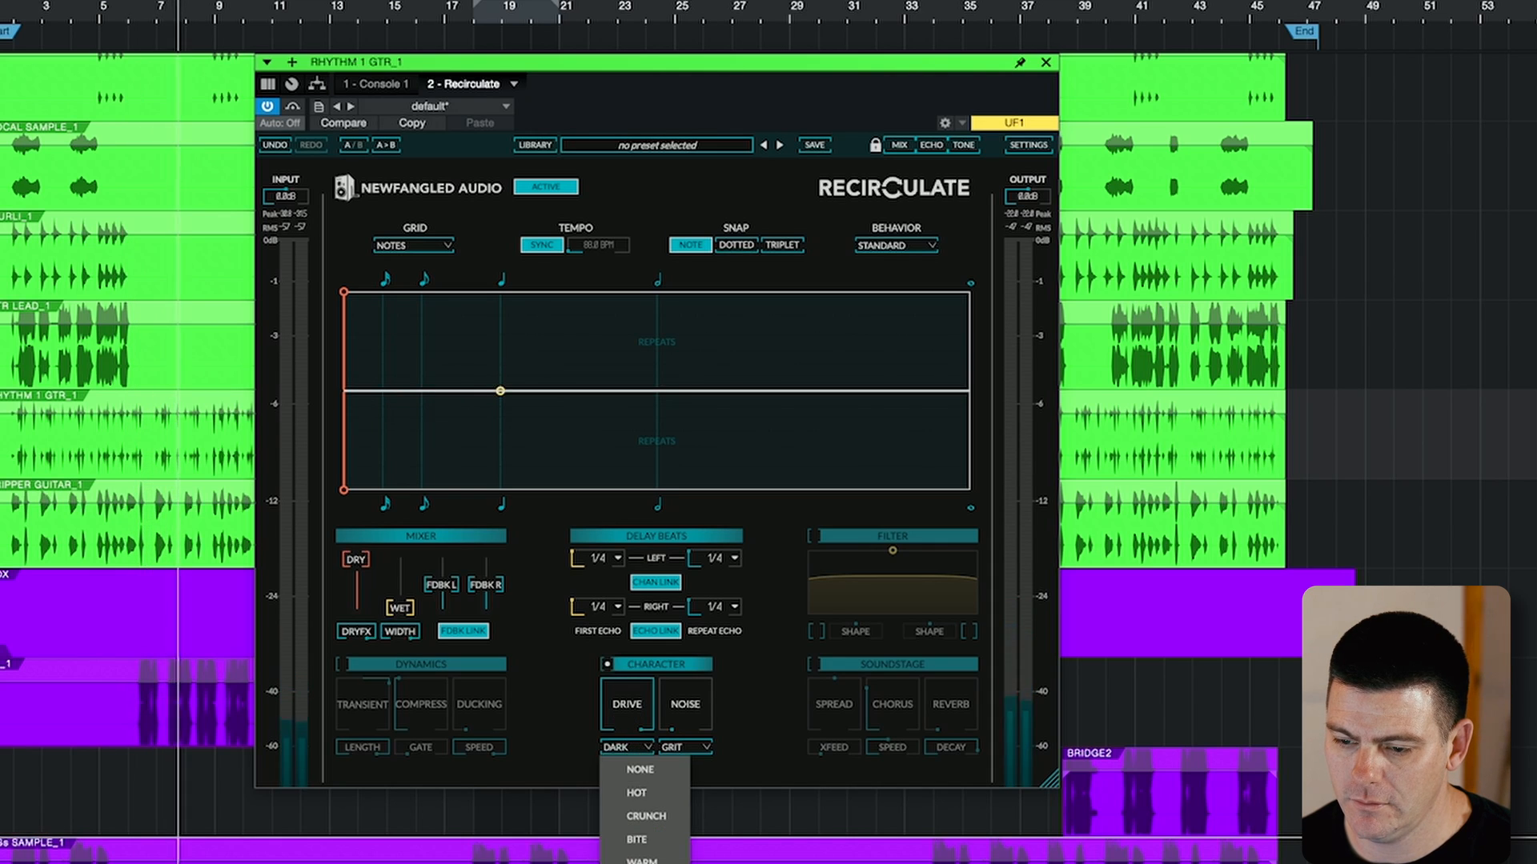
click(640, 863)
mouse_move(626, 723)
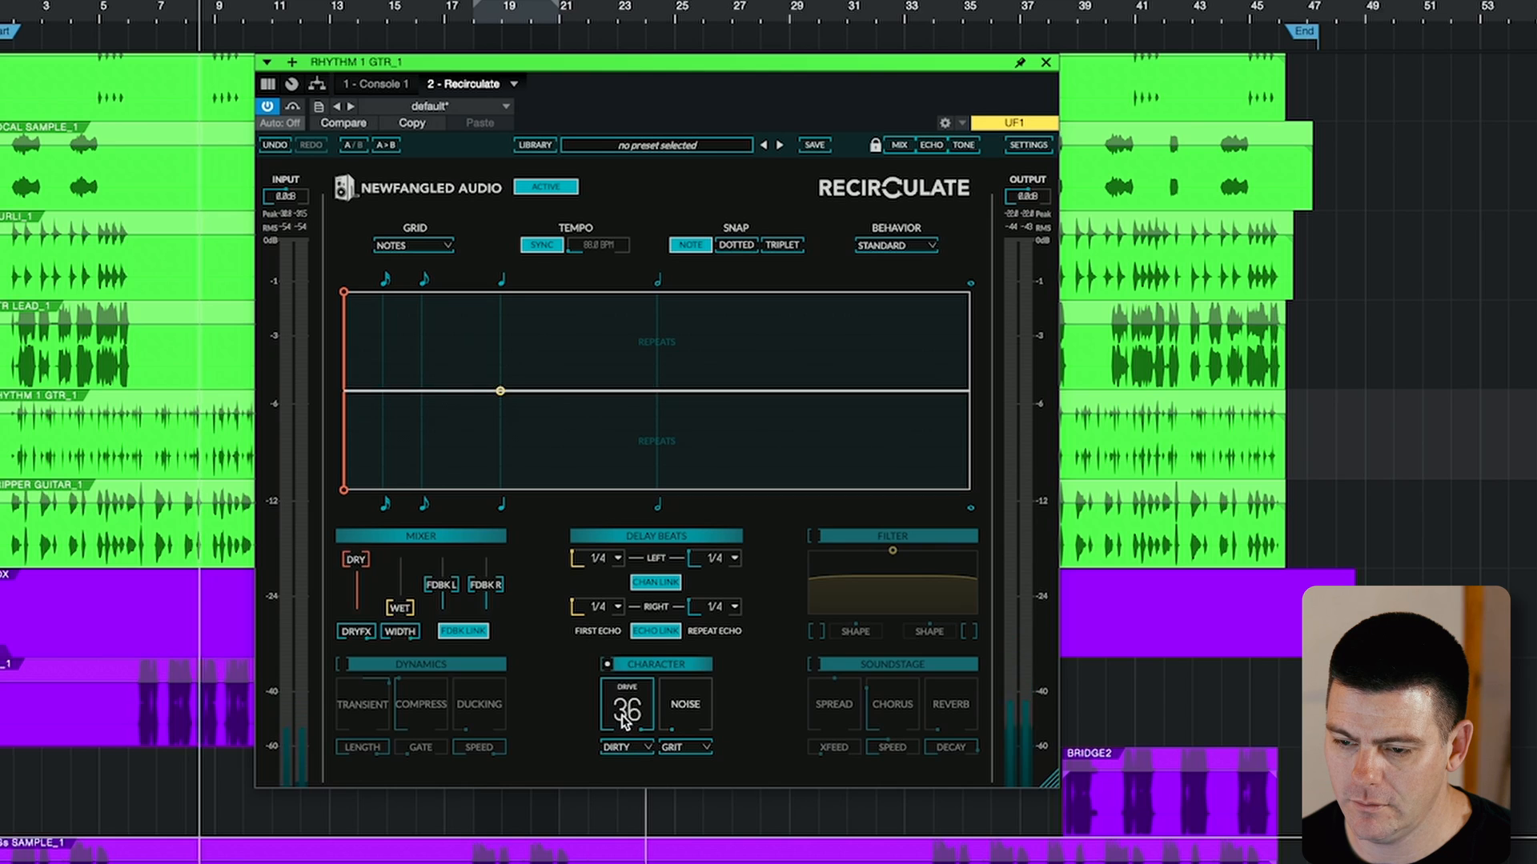
drag(632, 705, 702, 470)
Audition the Grime, Bit and Hiss noise types and settle on Grime.
click(677, 745)
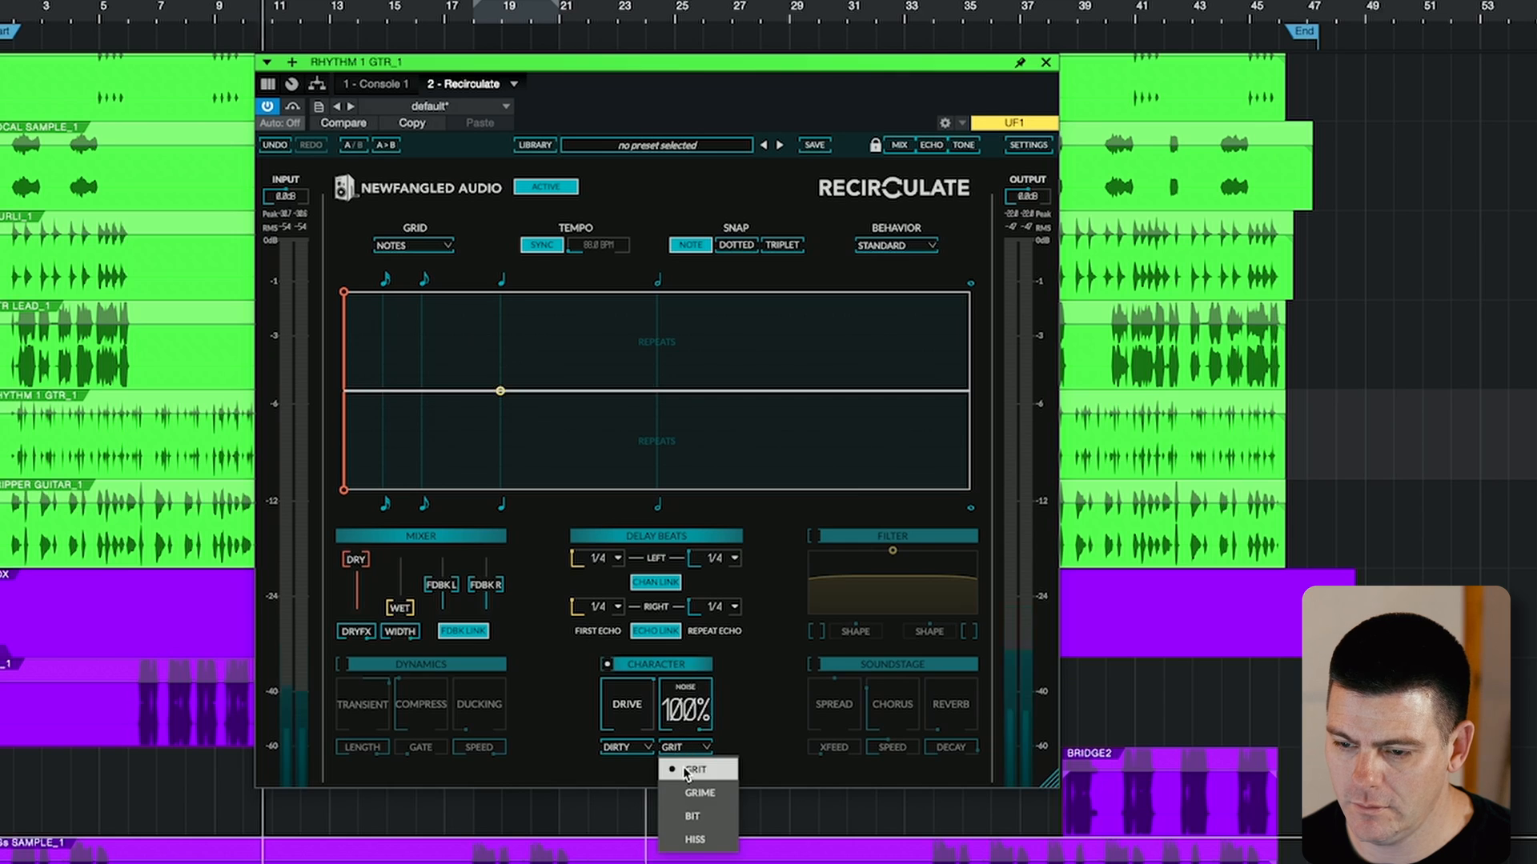
click(693, 803)
click(677, 746)
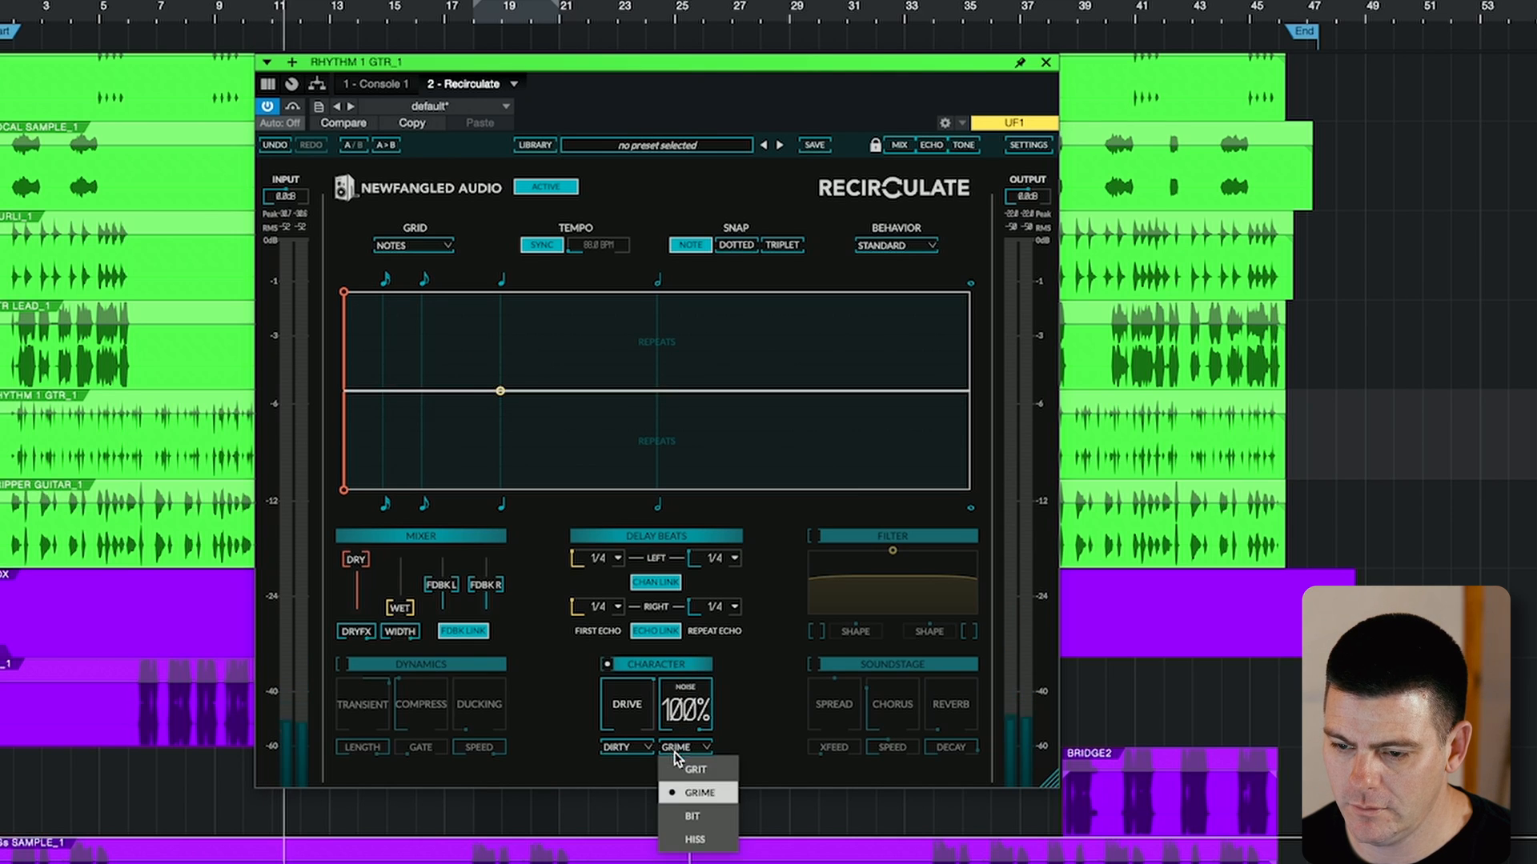
click(693, 816)
click(680, 749)
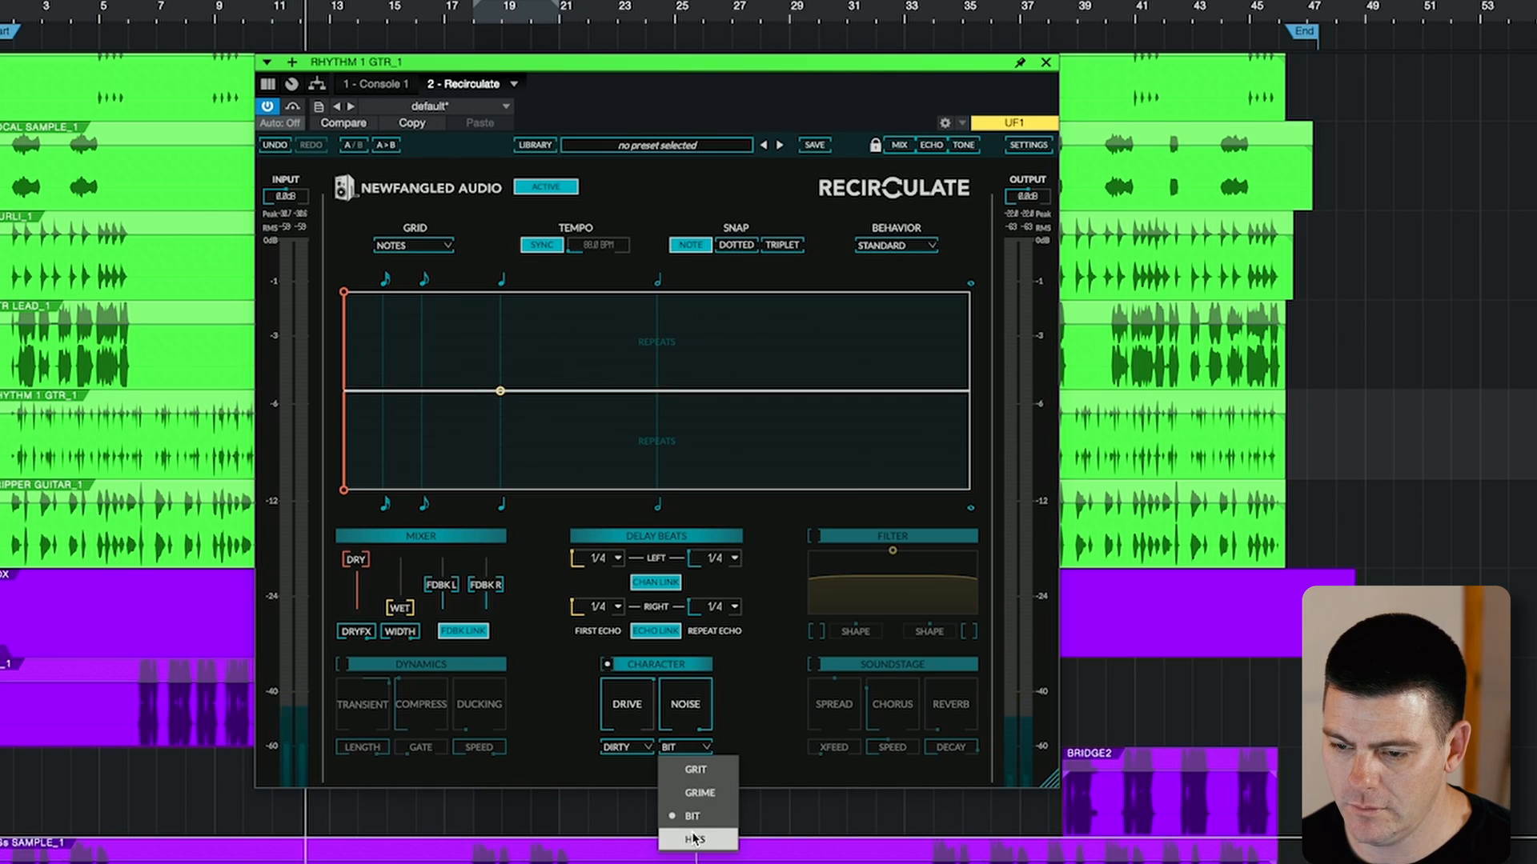
click(694, 839)
click(682, 747)
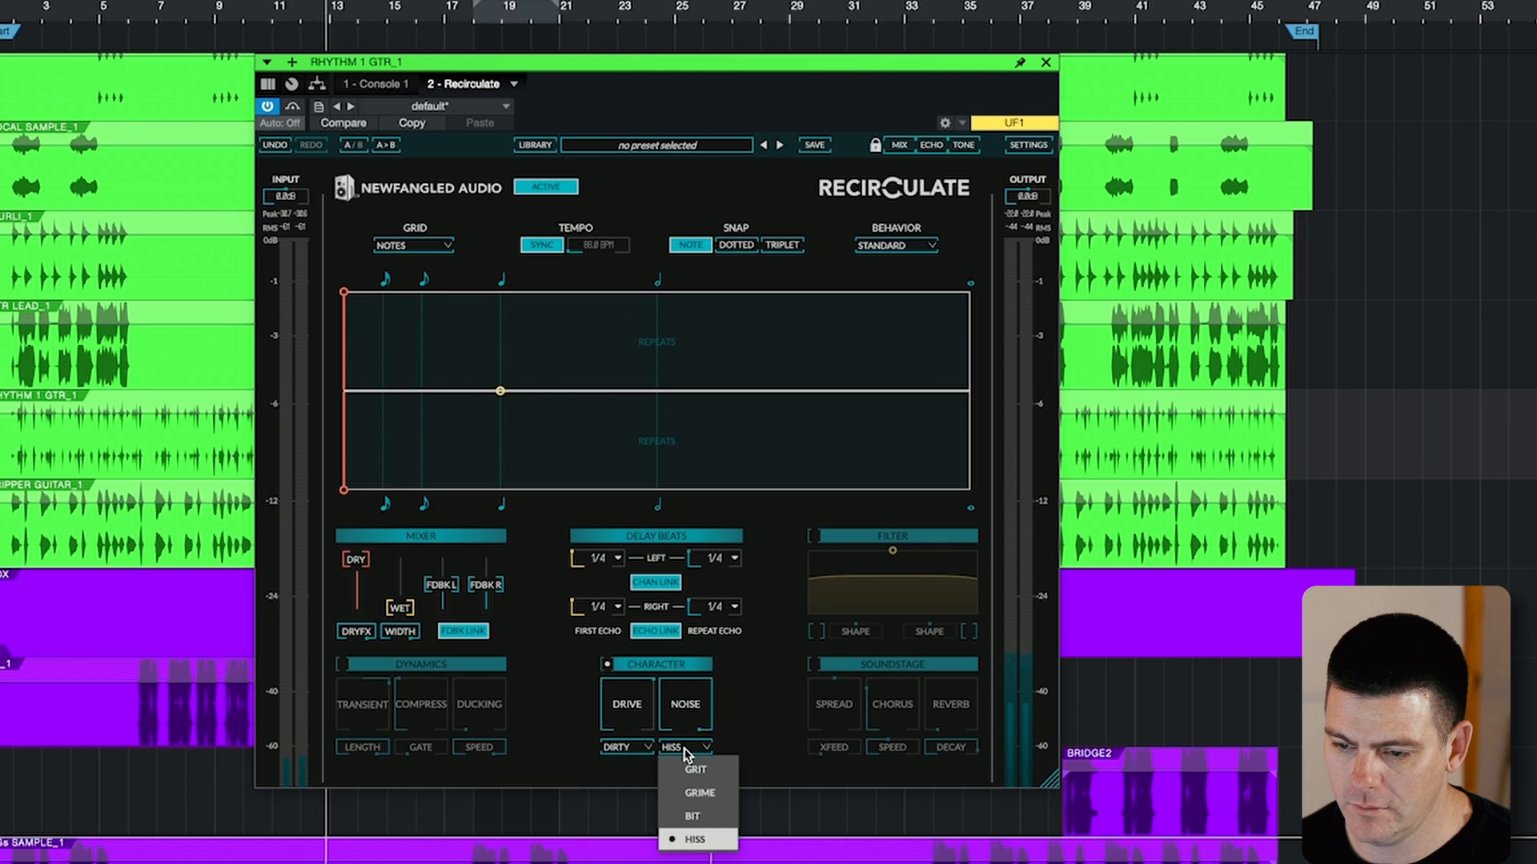
click(695, 794)
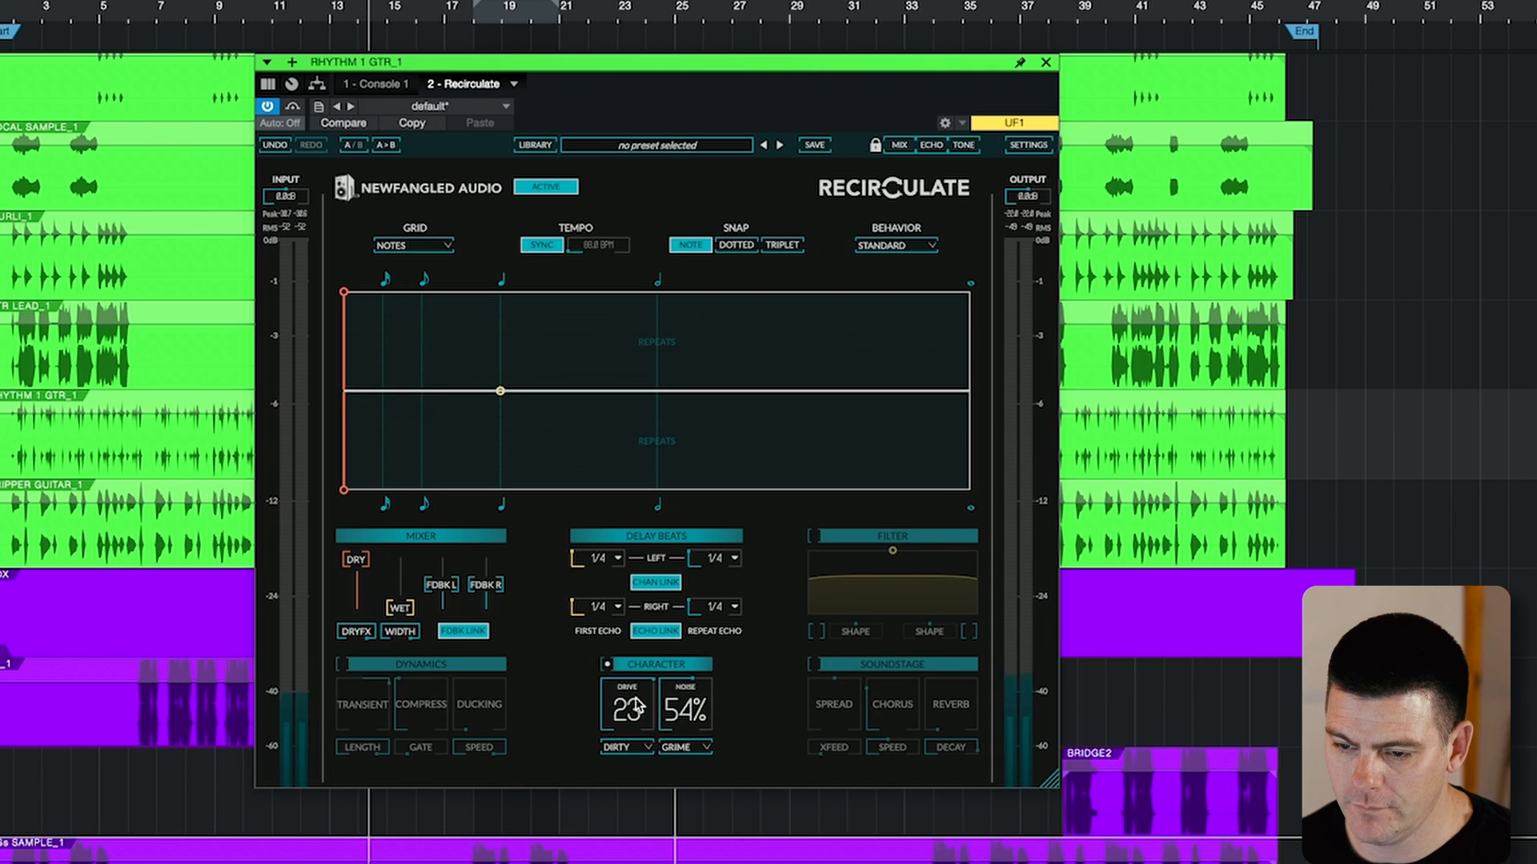
Reduce Drive to 15 dB and Noise to 49%, then bypass and re-enable the Character section to compare.
mouse_move(635, 699)
mouse_down()
mouse_move(627, 761)
mouse_move(654, 707)
mouse_up()
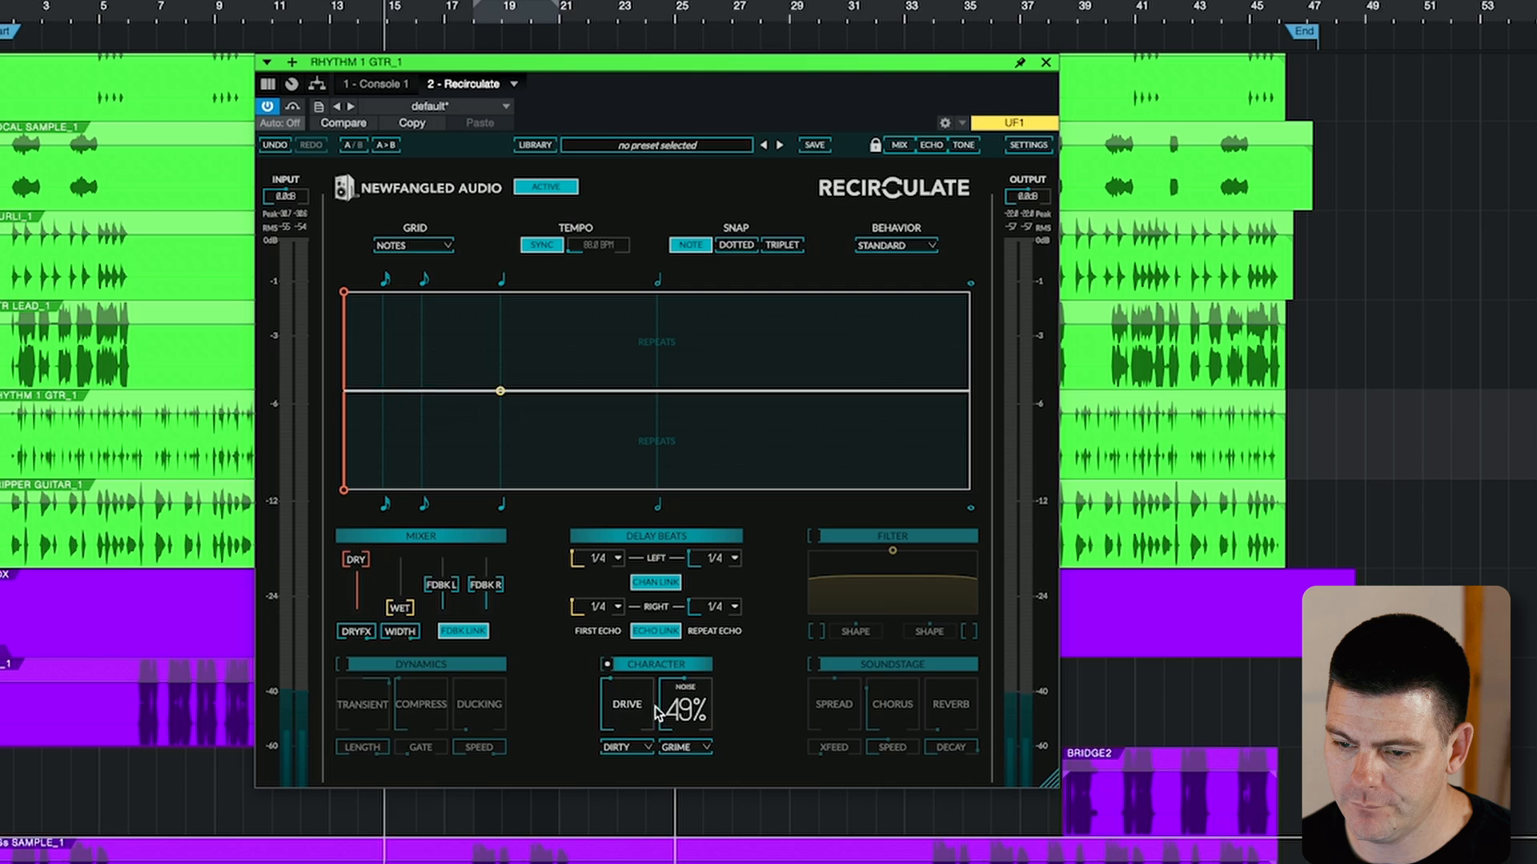
click(611, 666)
click(610, 666)
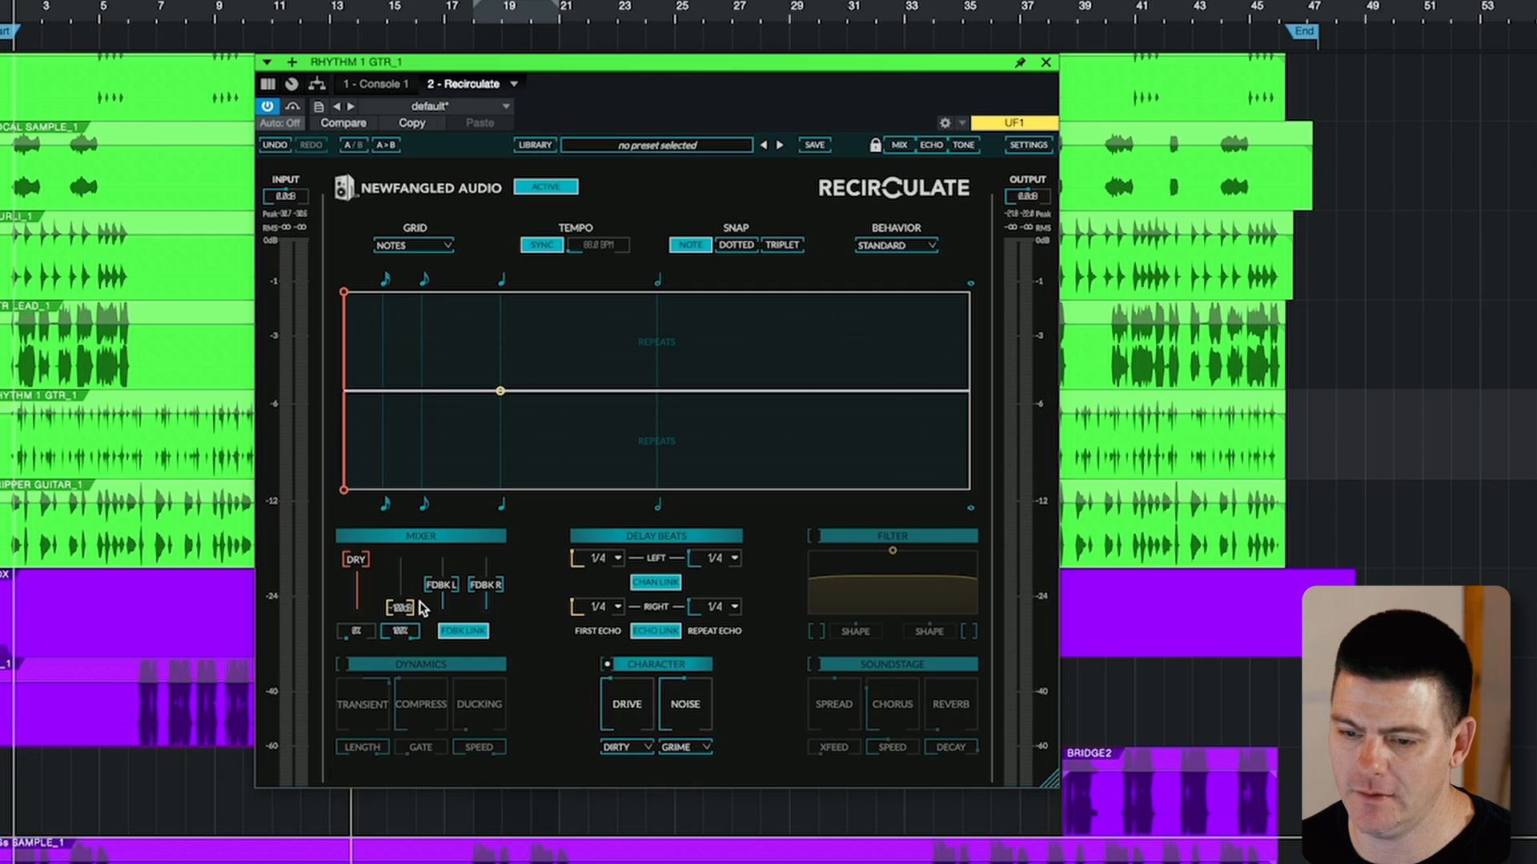
Bring the wet level up to about the middle of its range and set the Character Drive to 22 dB.
drag(398, 552, 397, 509)
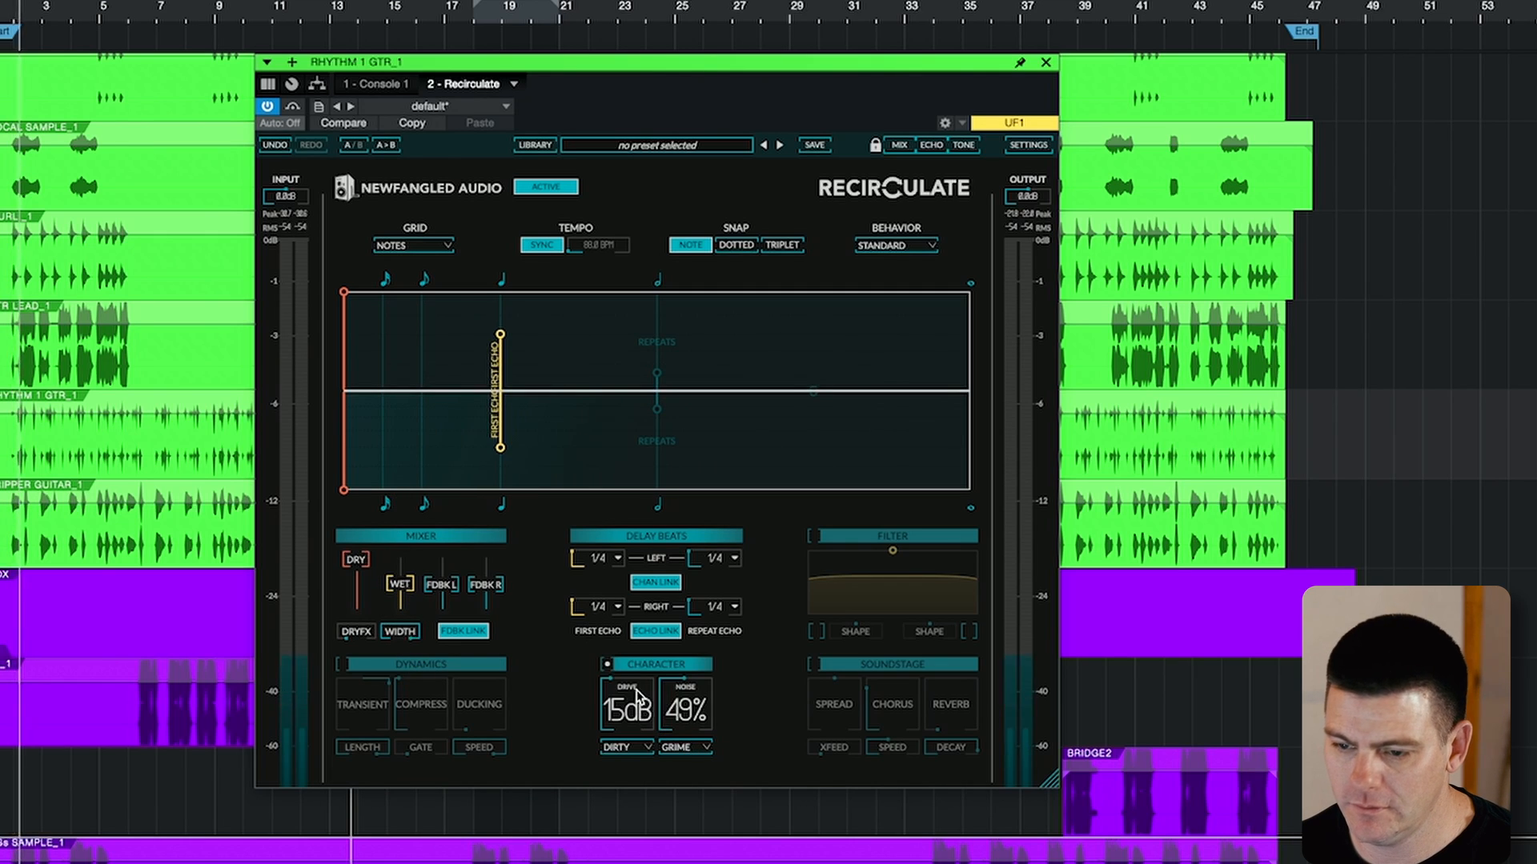
drag(633, 695, 633, 642)
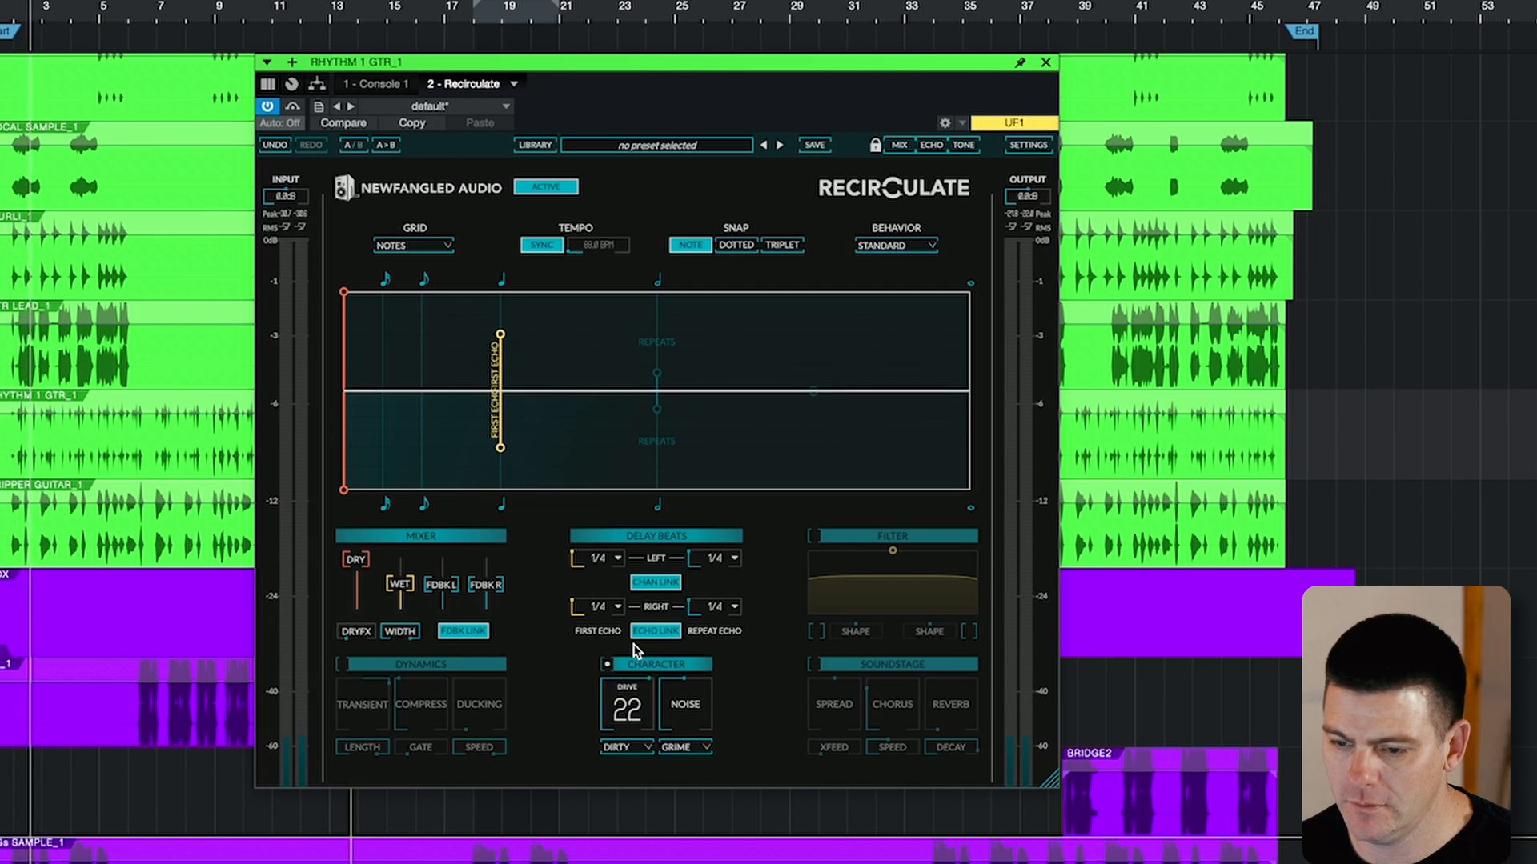
Try the linked first and repeat echoes at dotted 1/8, 1/8 and 1/16.
click(619, 606)
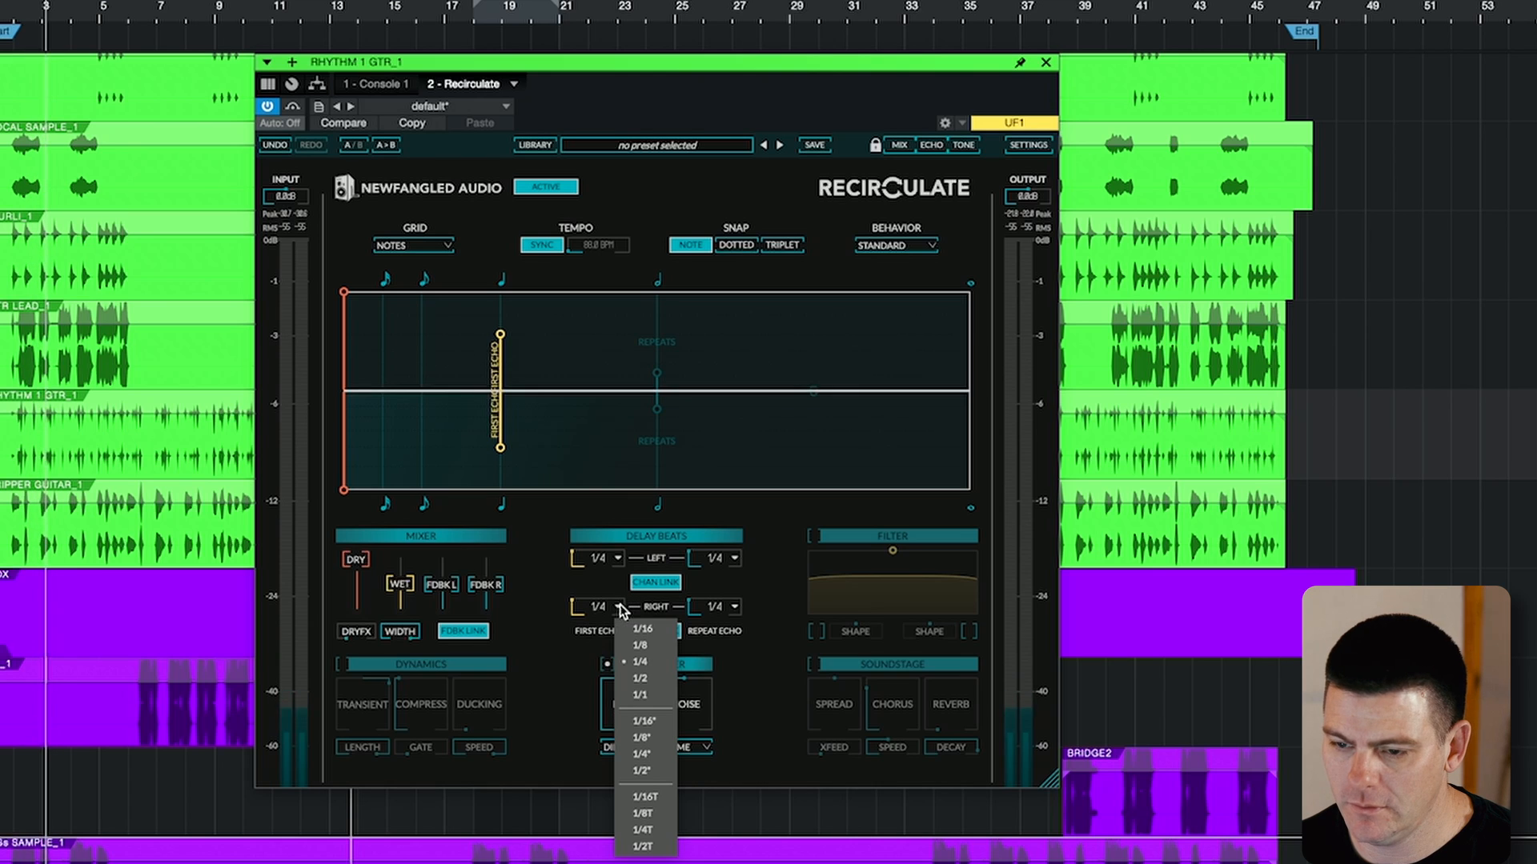
click(642, 737)
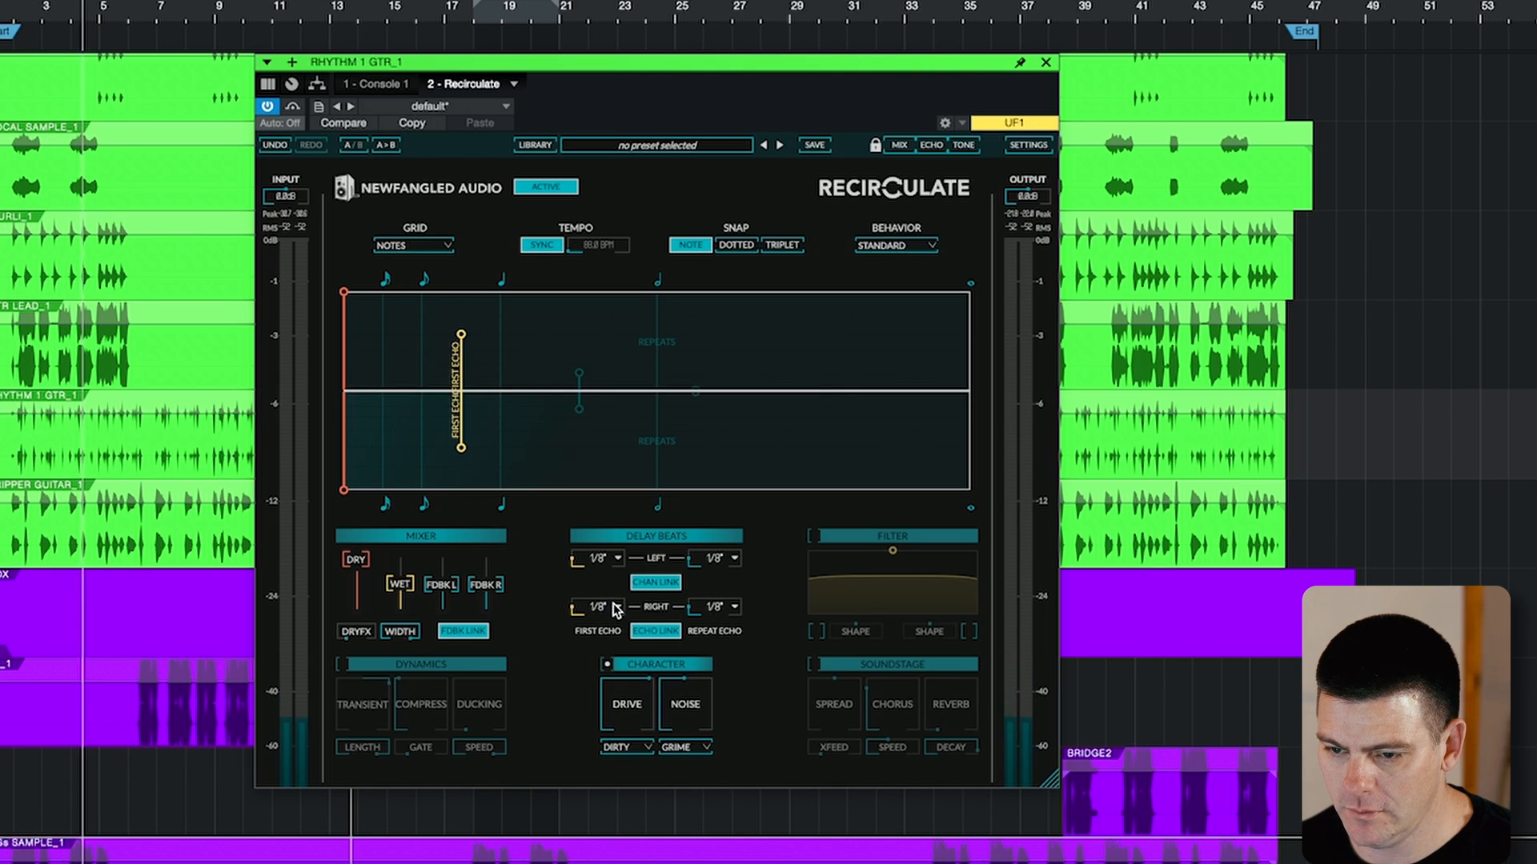
click(617, 559)
click(640, 596)
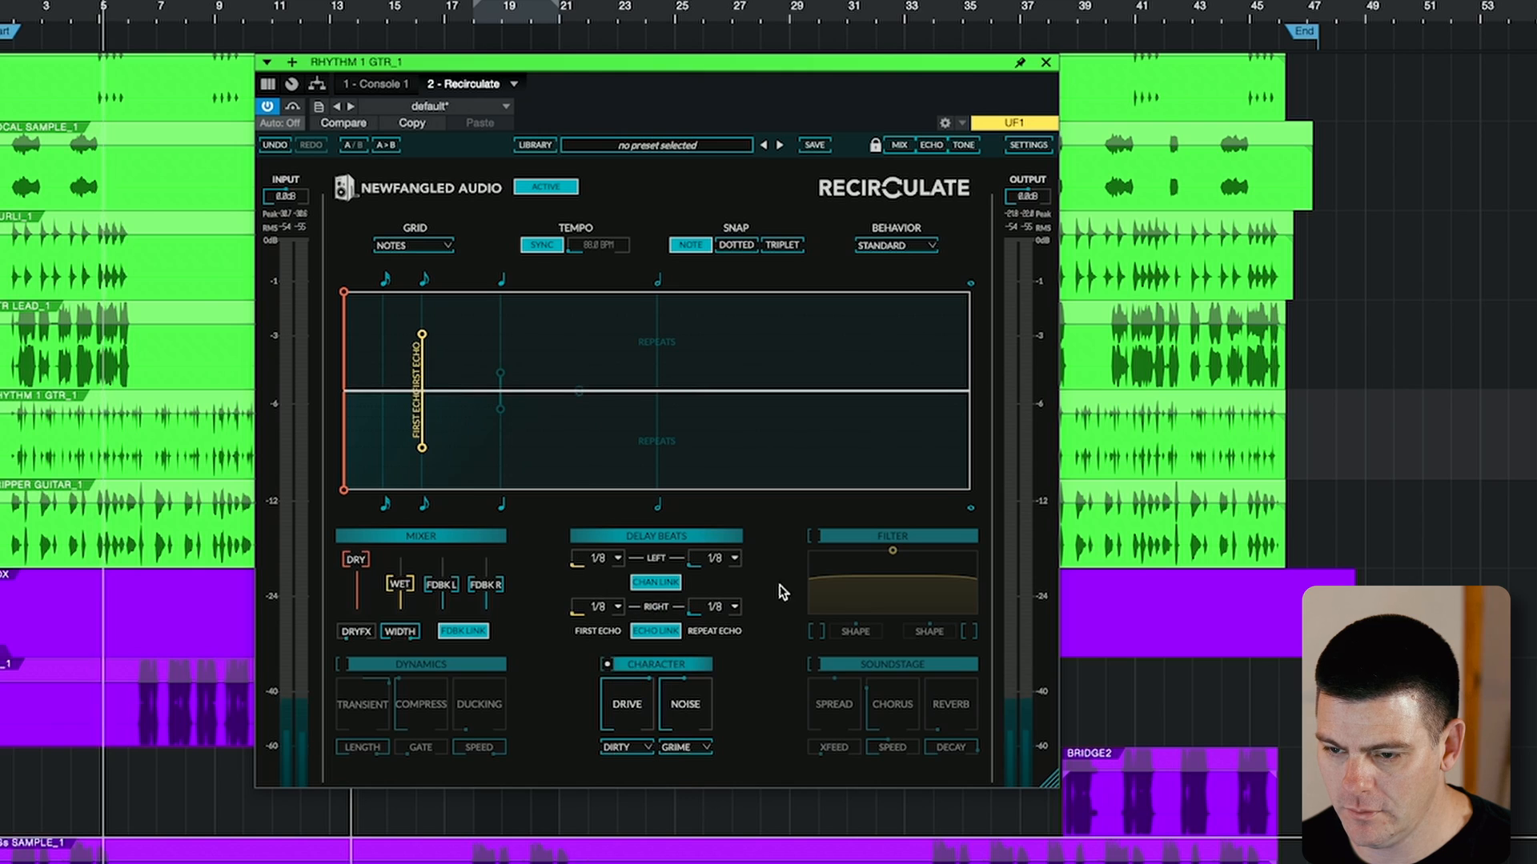
click(734, 558)
click(766, 585)
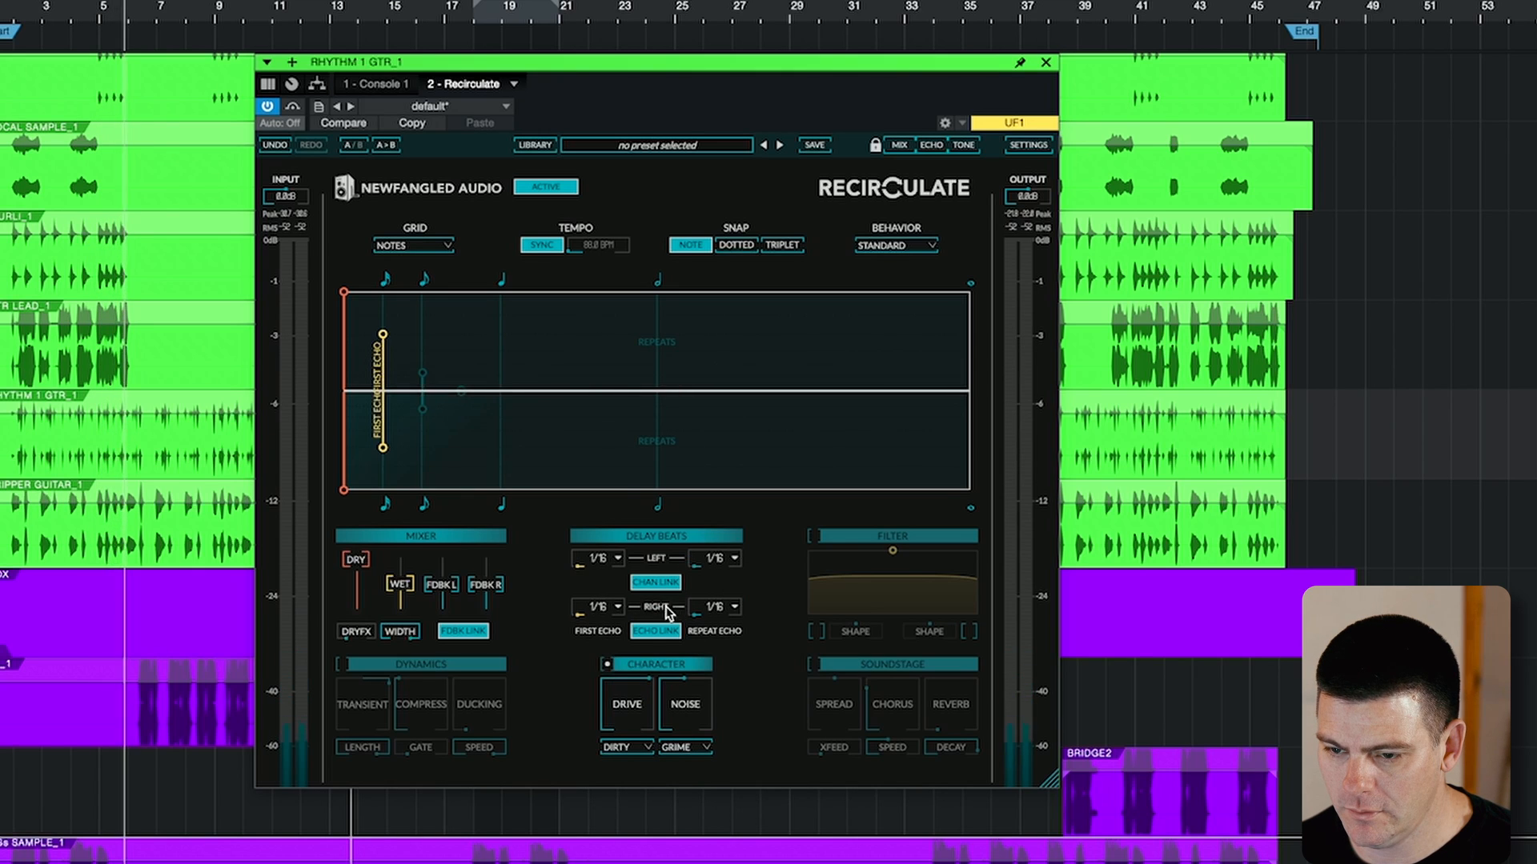
Unlink the first and repeat echoes, with the first echo at 1/8 and the repeats at 1/16.
click(658, 634)
click(619, 559)
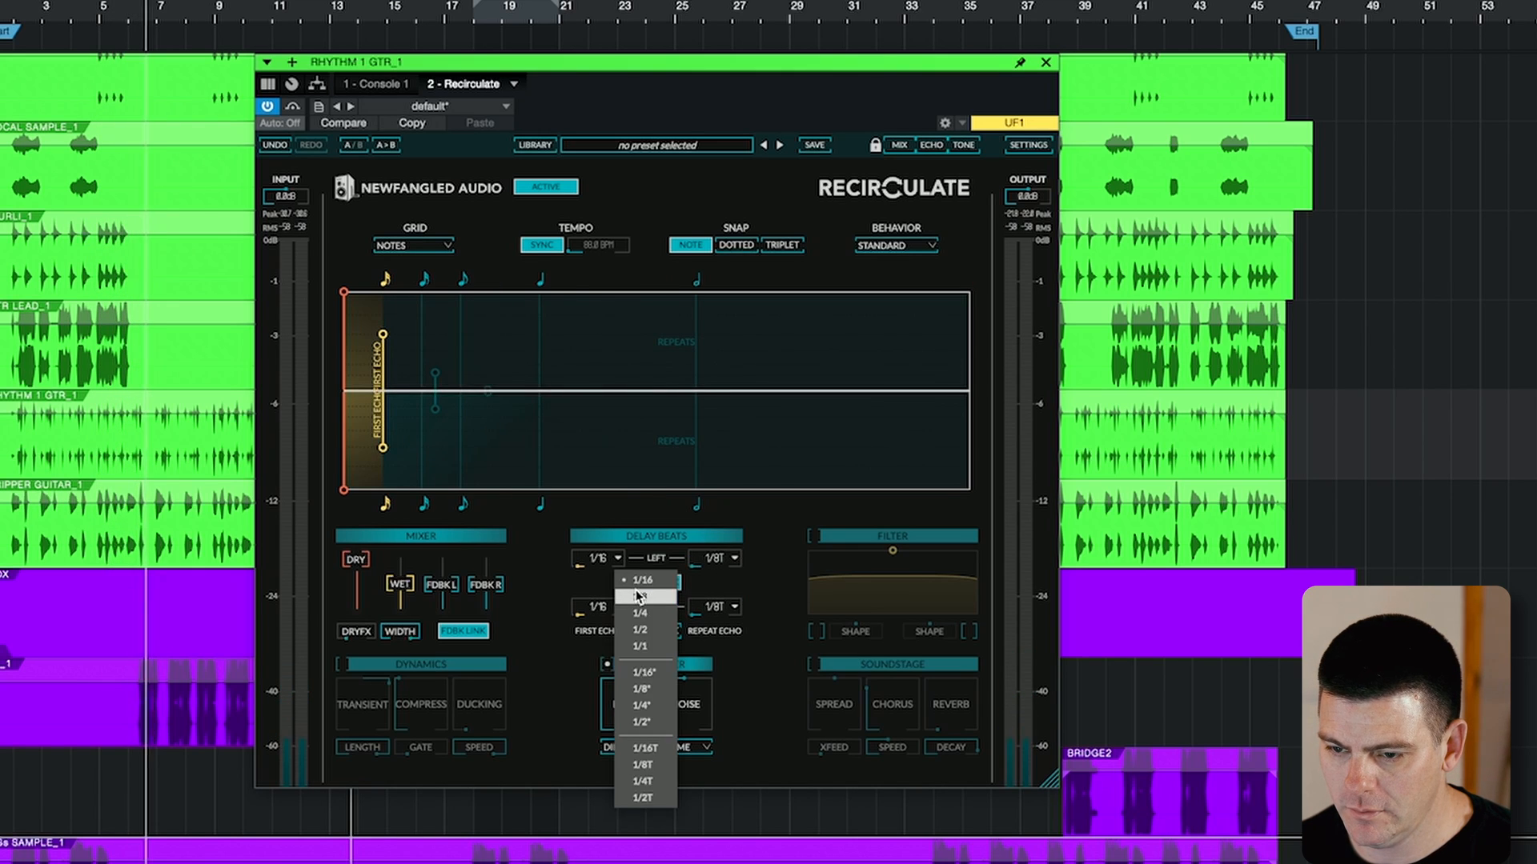
click(640, 596)
click(735, 559)
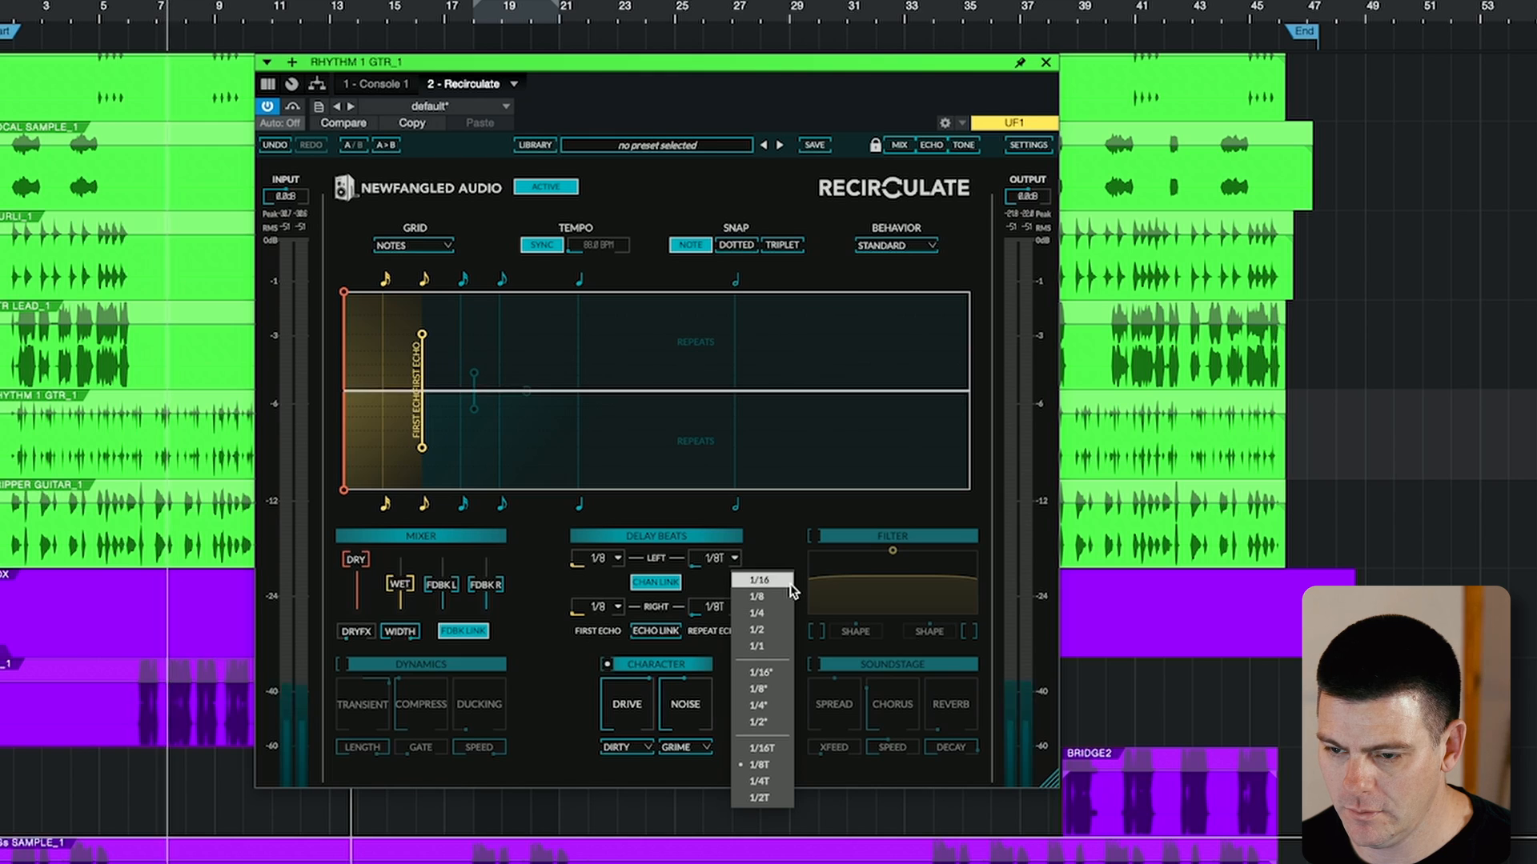
click(761, 580)
Raise the wet level slightly and readjust the Character Drive amount.
drag(399, 541, 398, 535)
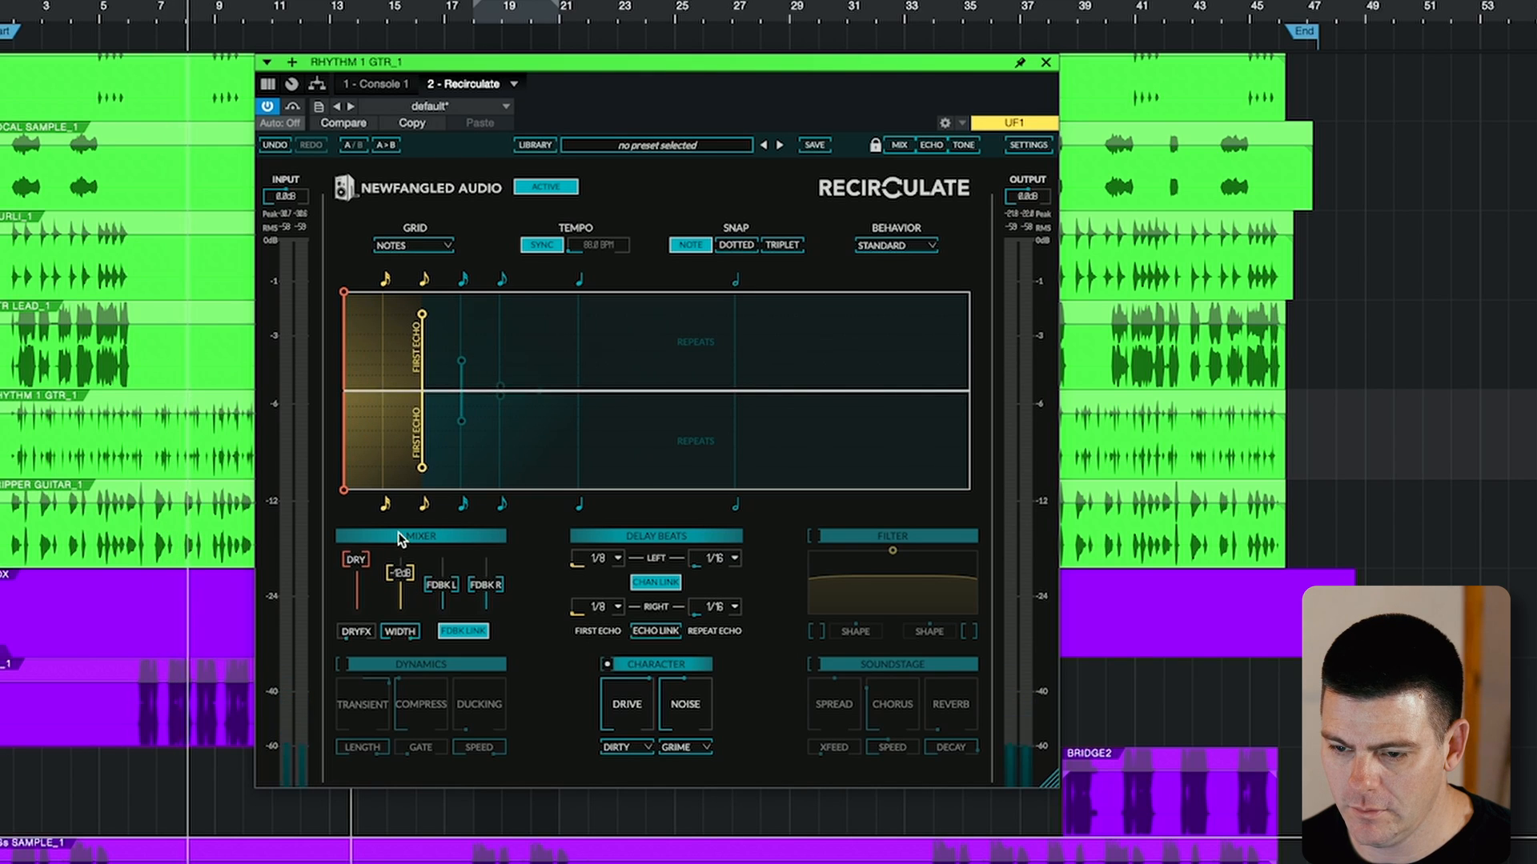
drag(627, 705, 691, 780)
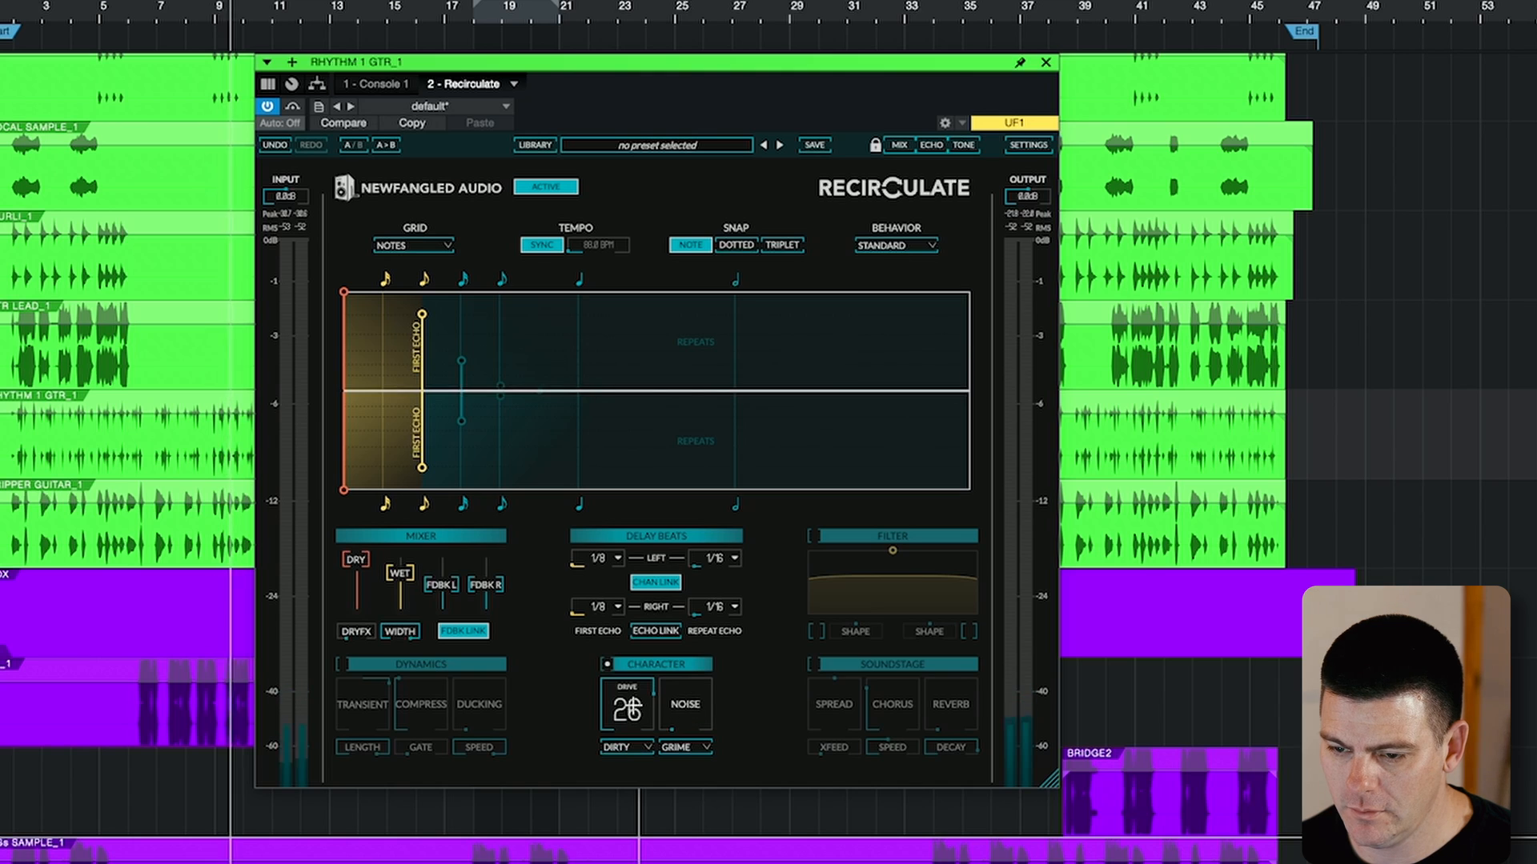
Toggle the Dynamics section to compare, leave it enabled and set Compress to 47%.
click(345, 664)
click(345, 665)
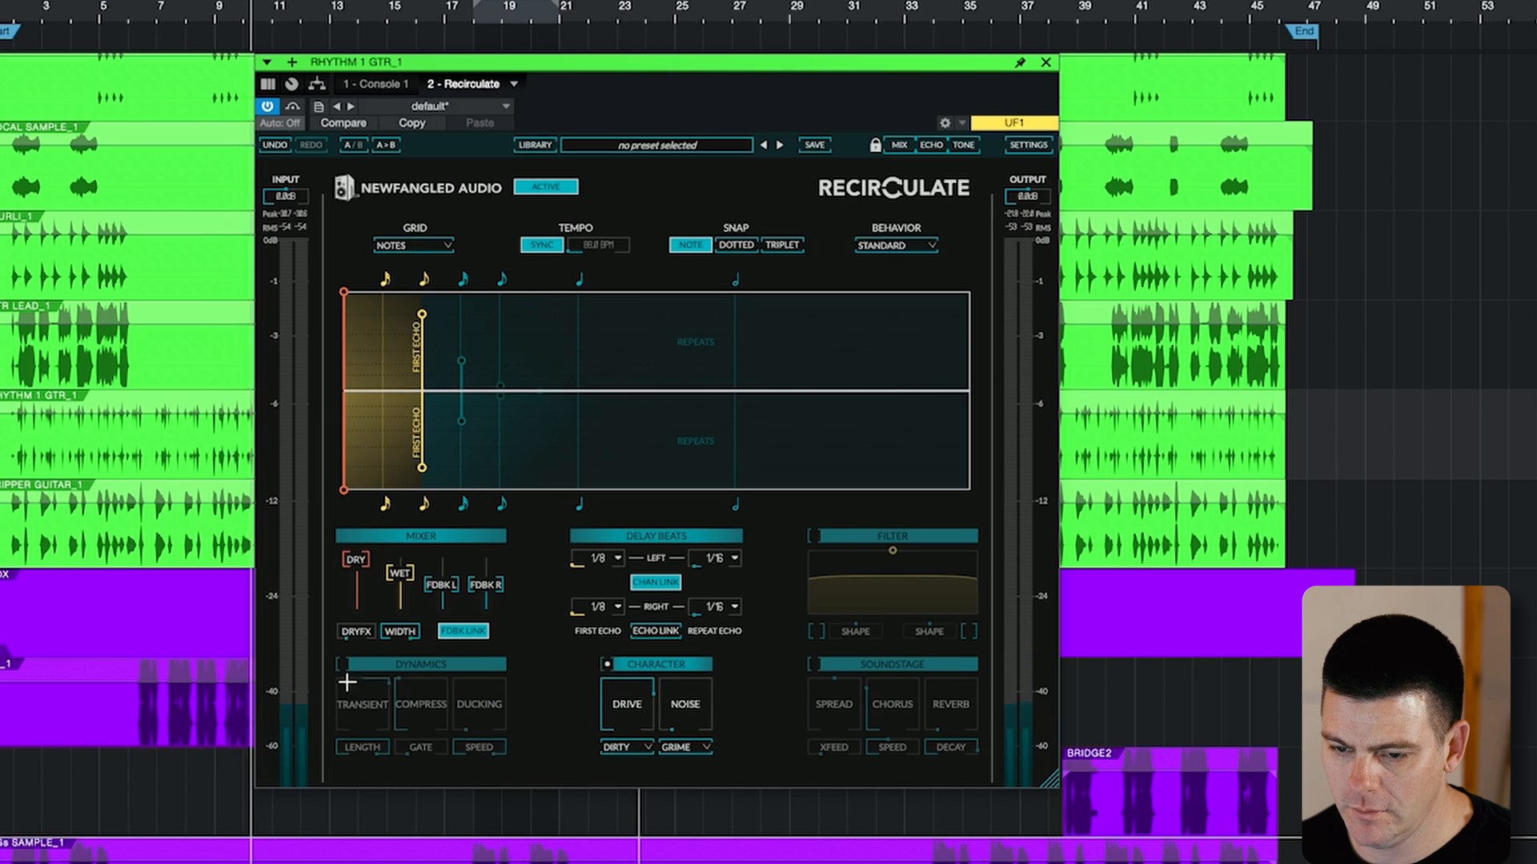
click(345, 665)
drag(422, 701, 421, 686)
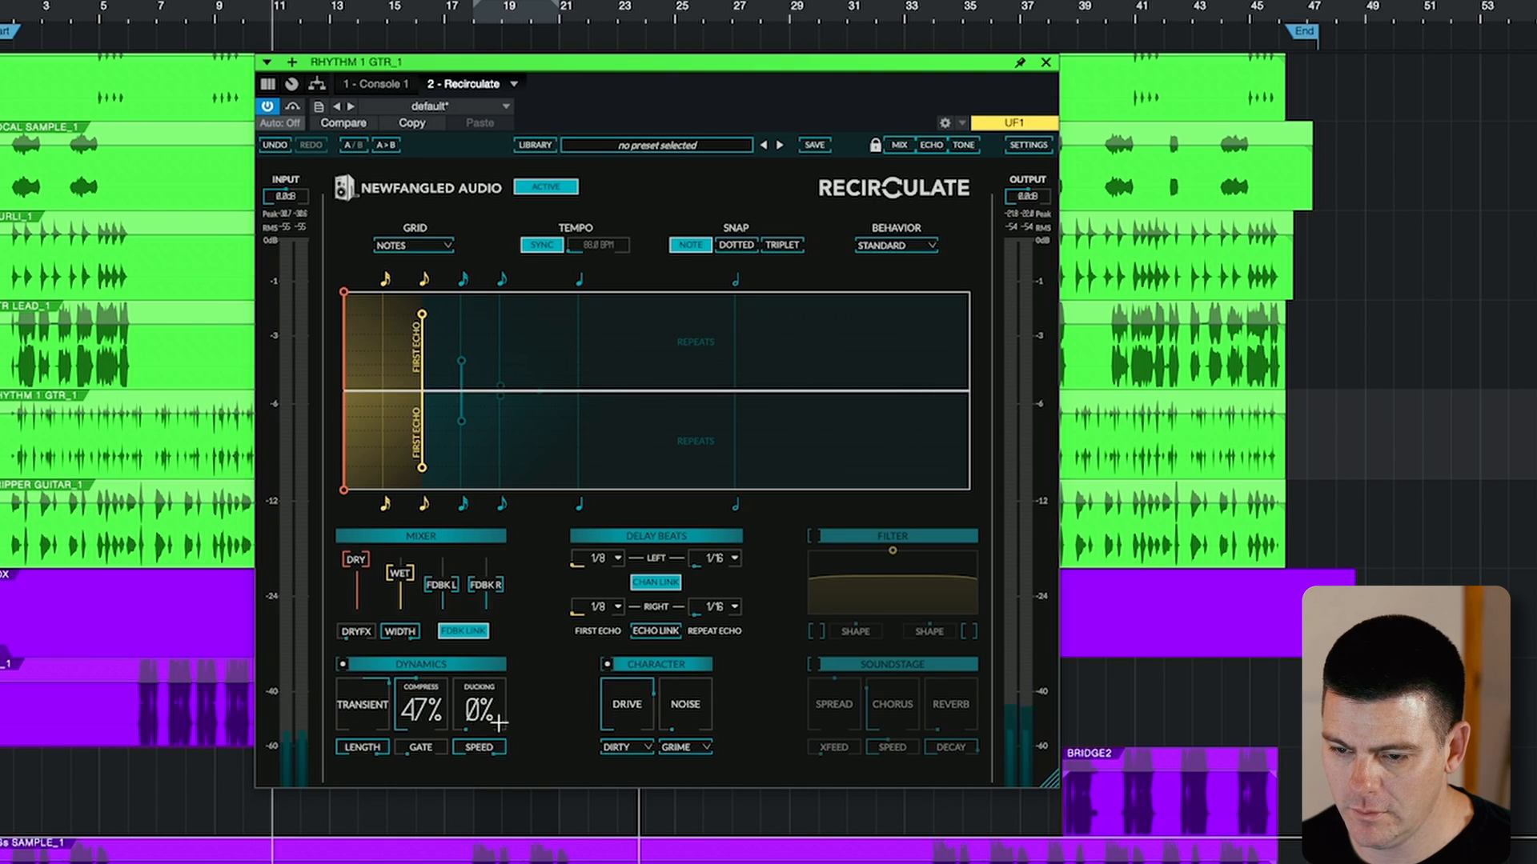
Bypass and re-enable the Character section twice during playback to compare the echoes with and without it.
click(610, 665)
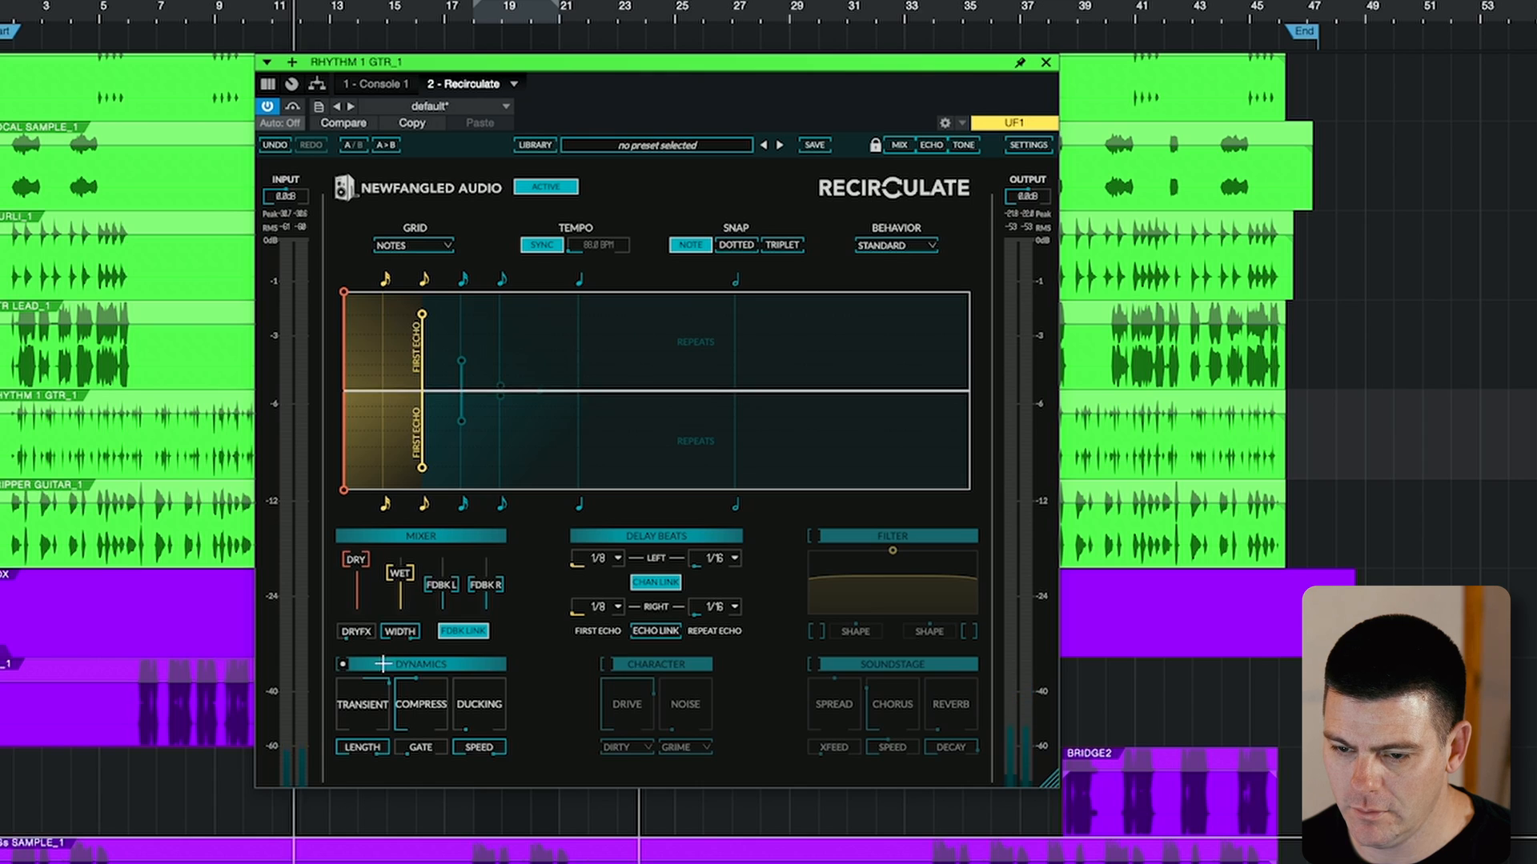
click(609, 664)
click(608, 664)
click(606, 665)
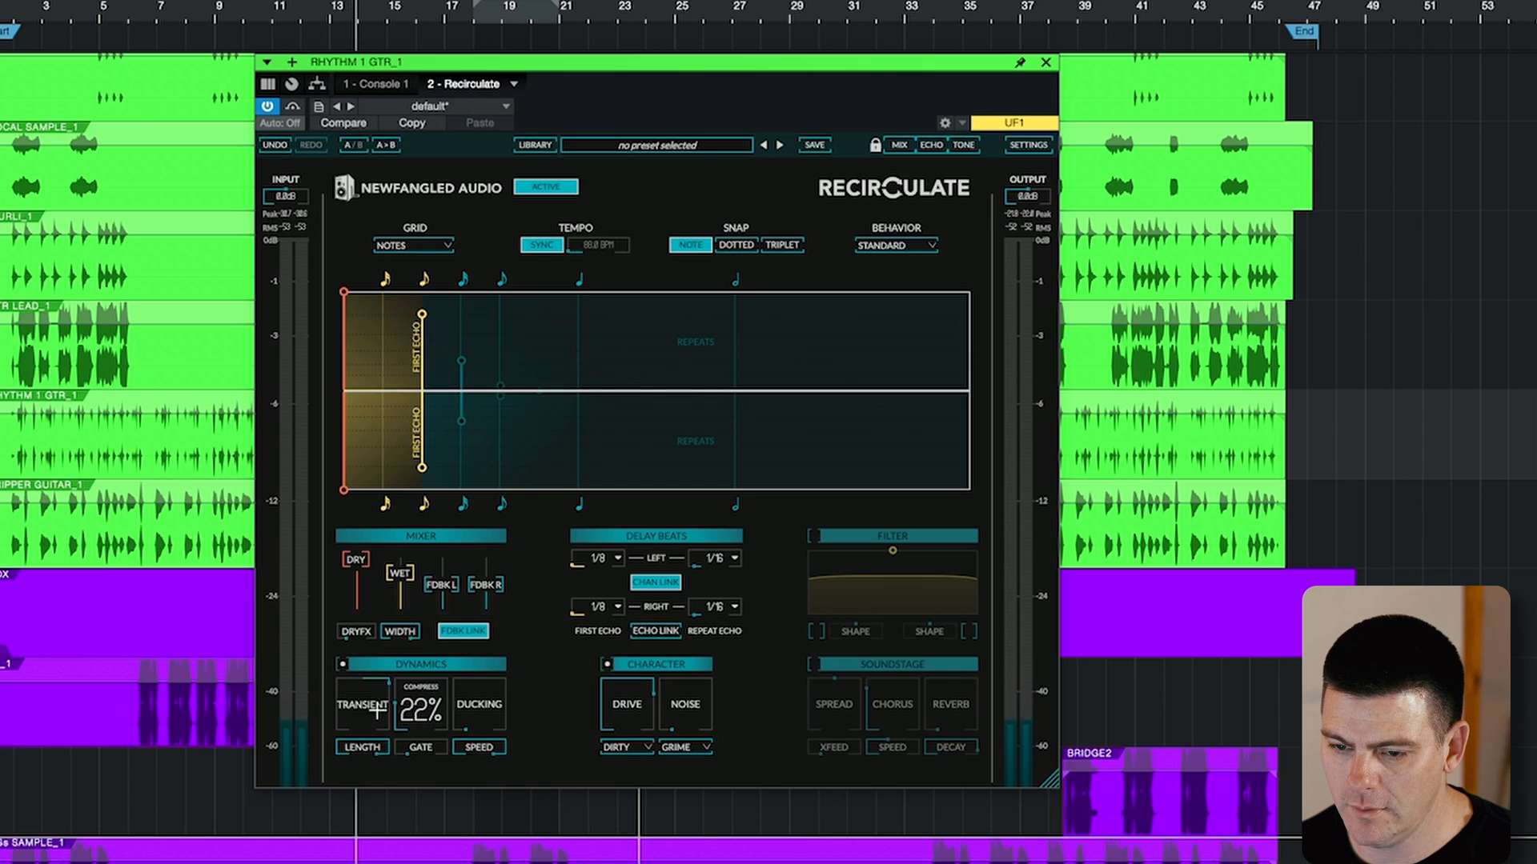
Nudge the Dynamics Transient amount and switch the Character section off and back on during playback.
drag(376, 710, 377, 704)
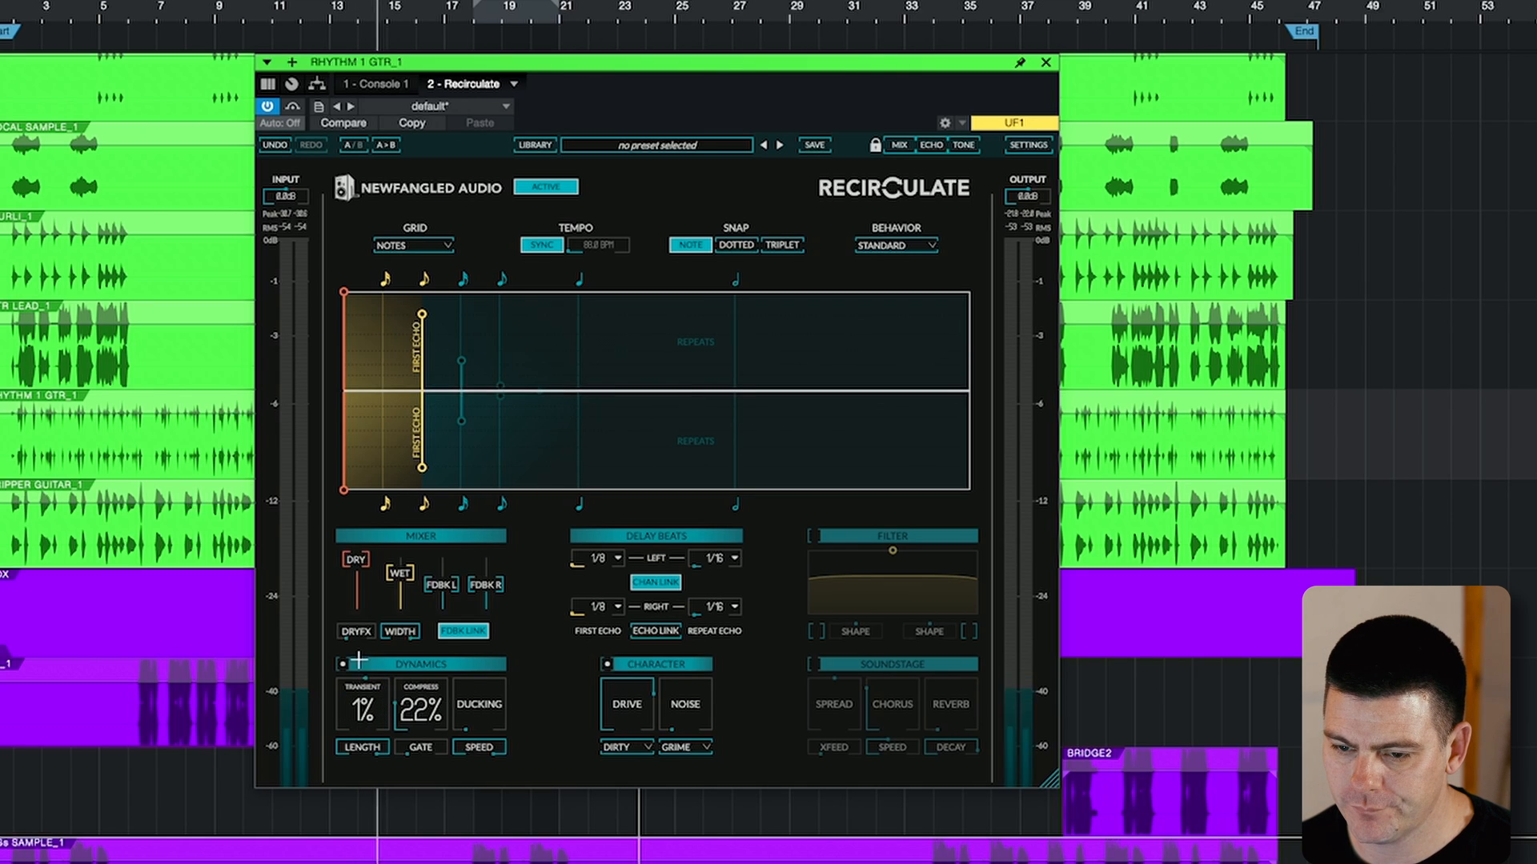
click(607, 665)
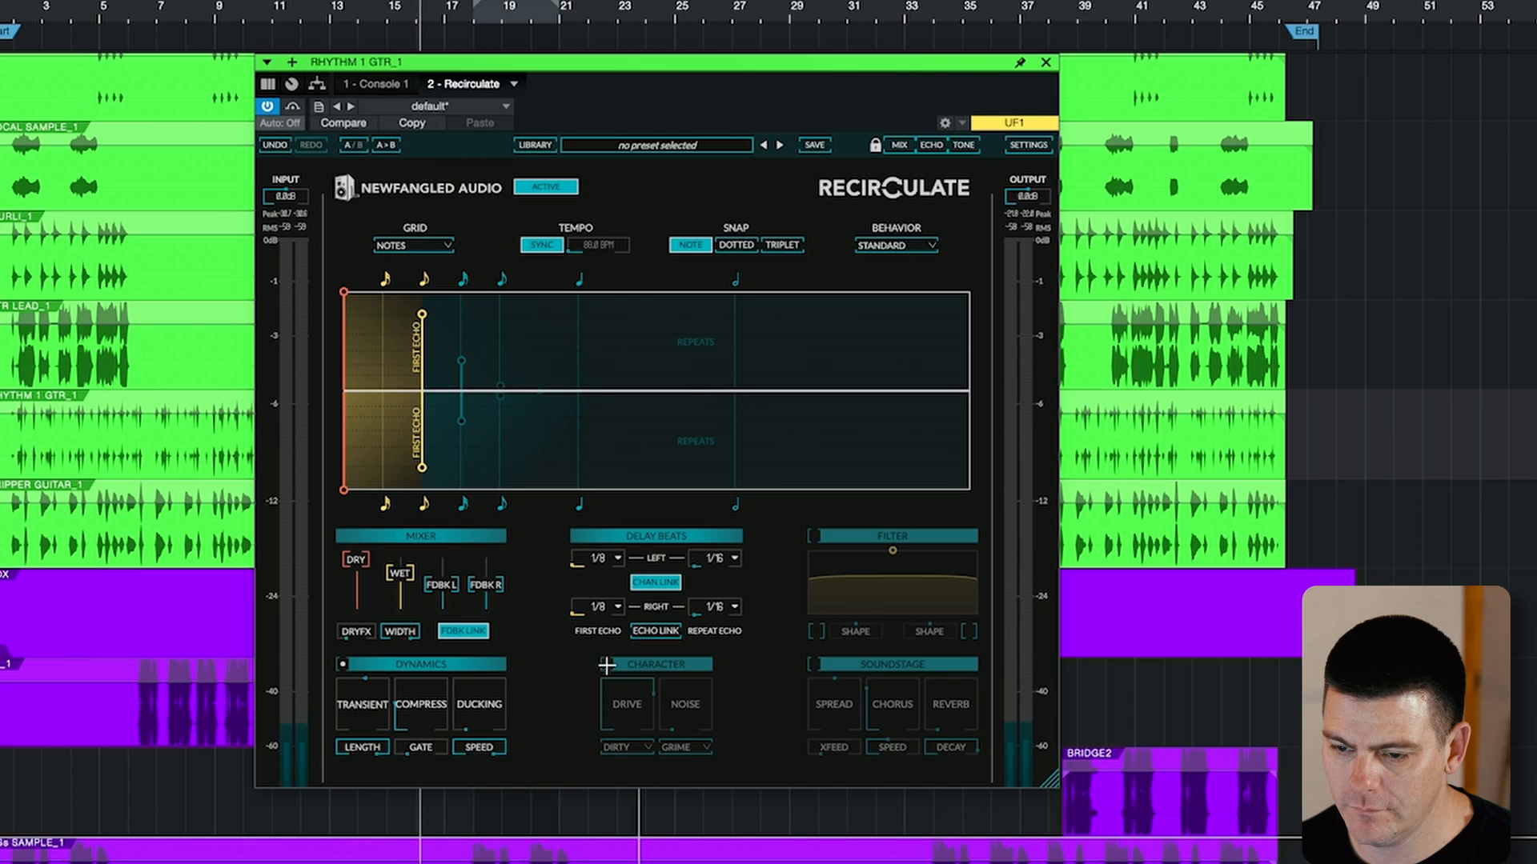
click(607, 665)
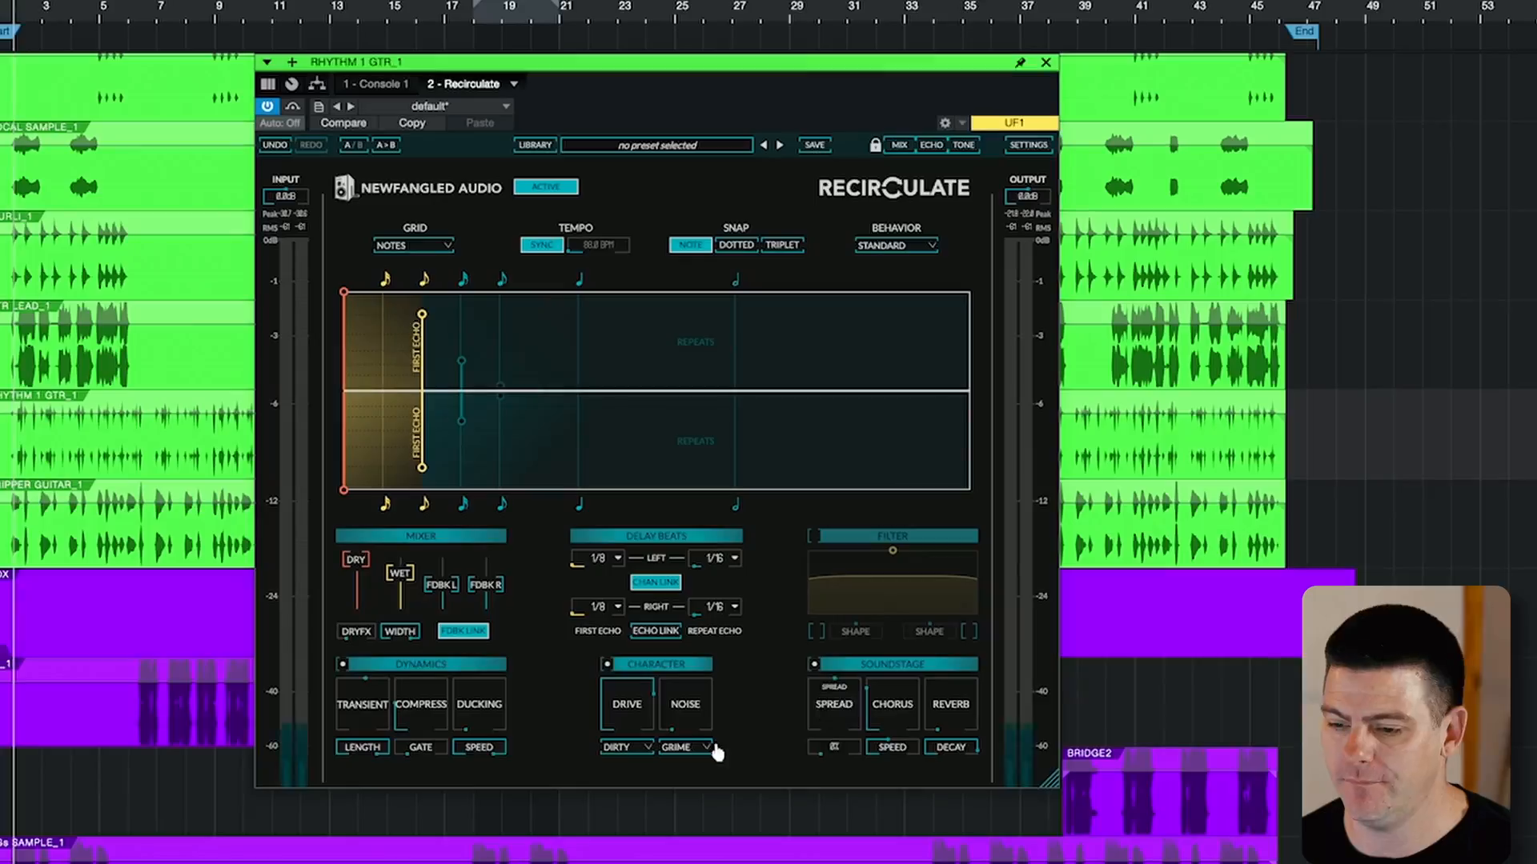
Set Soundstage Chorus to 15% and Reverb to 30%, widen Spread, and readjust the Dynamics Transient amount.
drag(890, 709, 867, 761)
drag(946, 580, 942, 594)
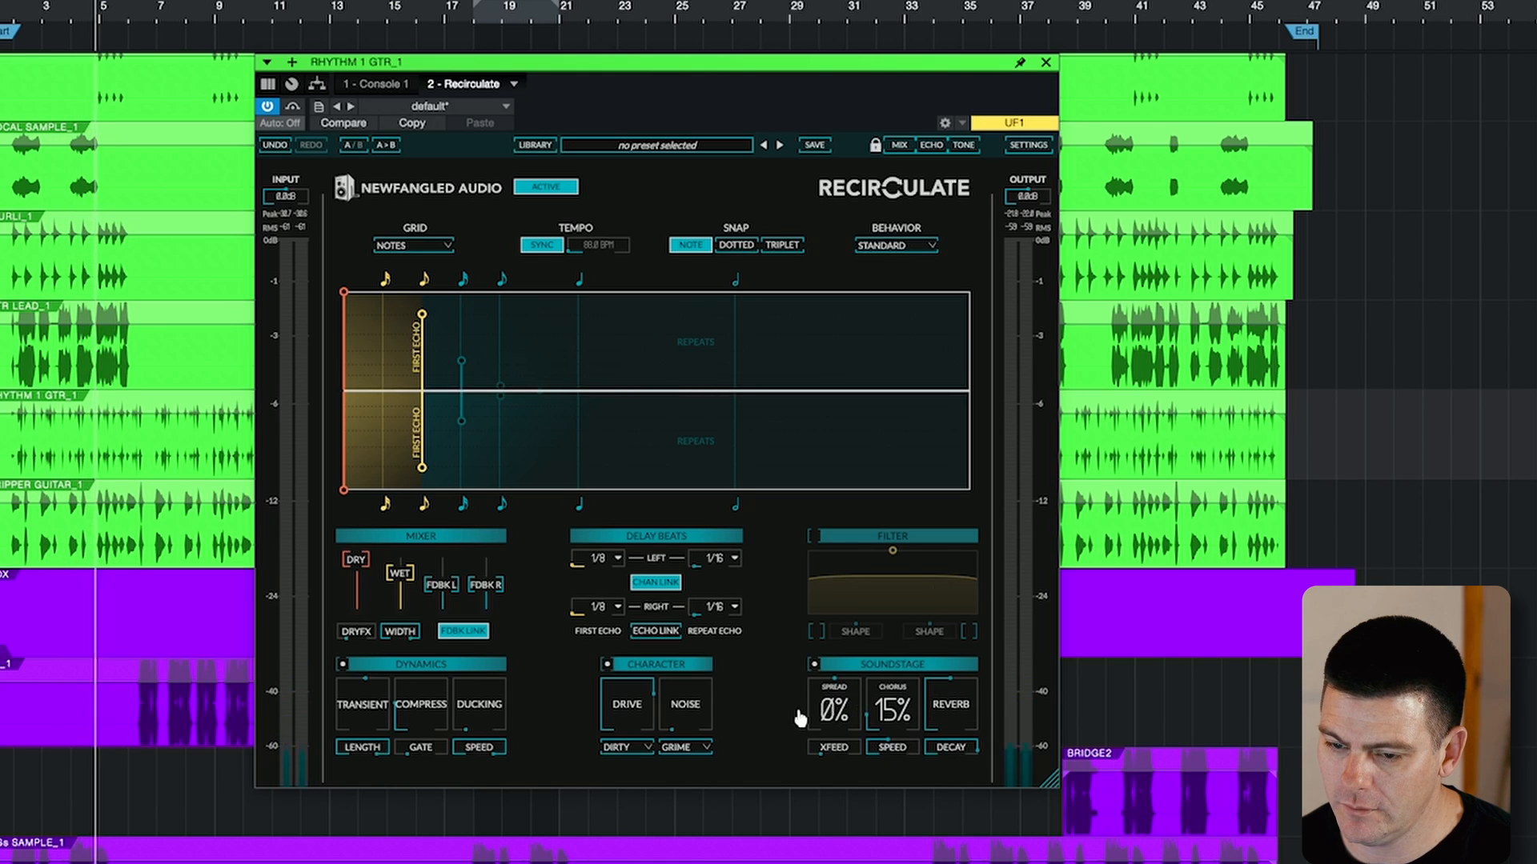
drag(832, 710, 813, 600)
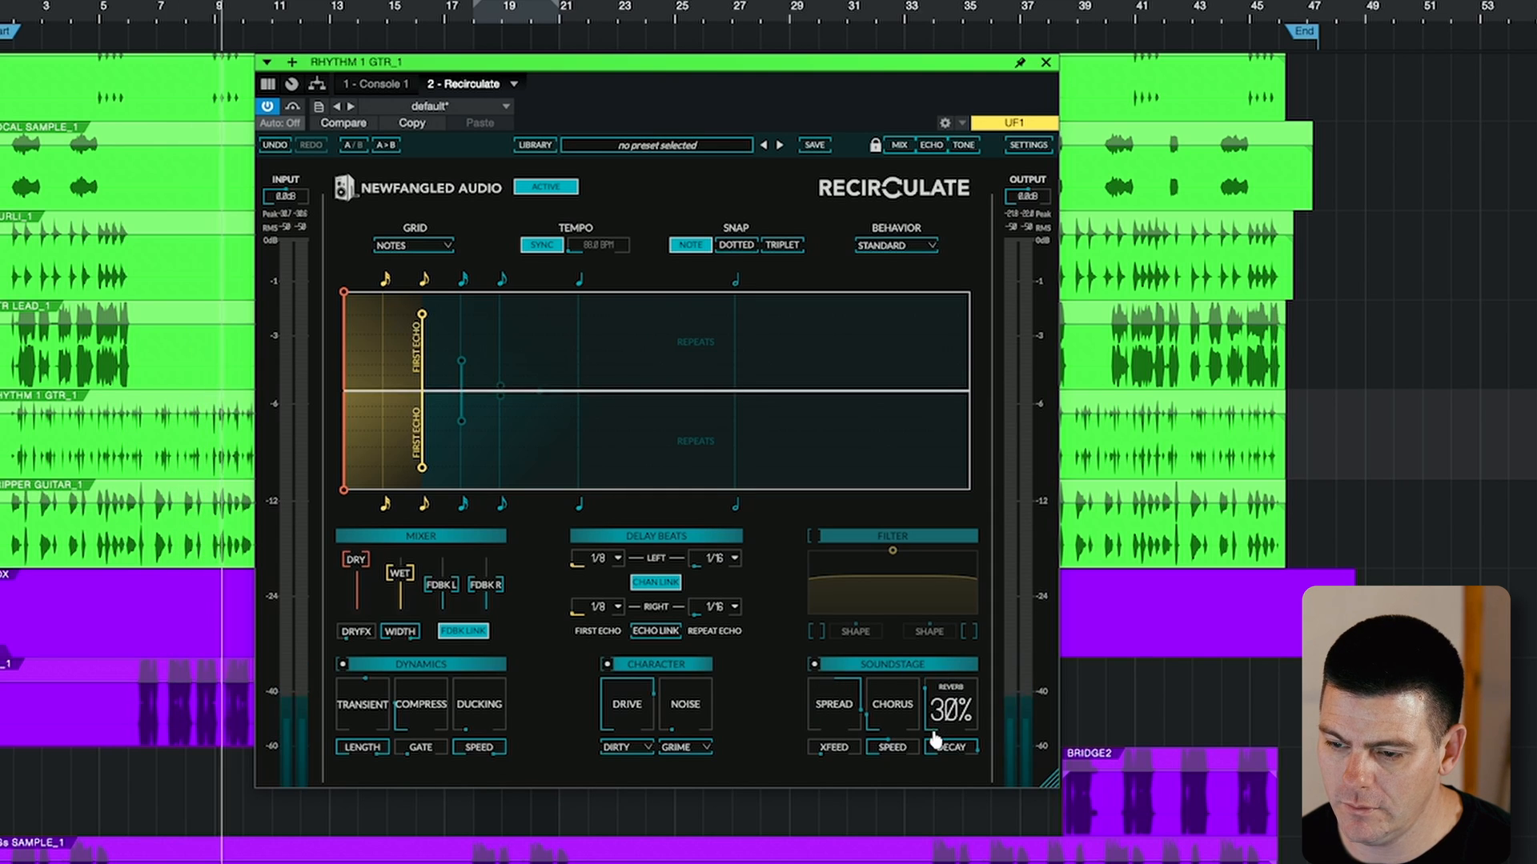
drag(367, 728, 368, 785)
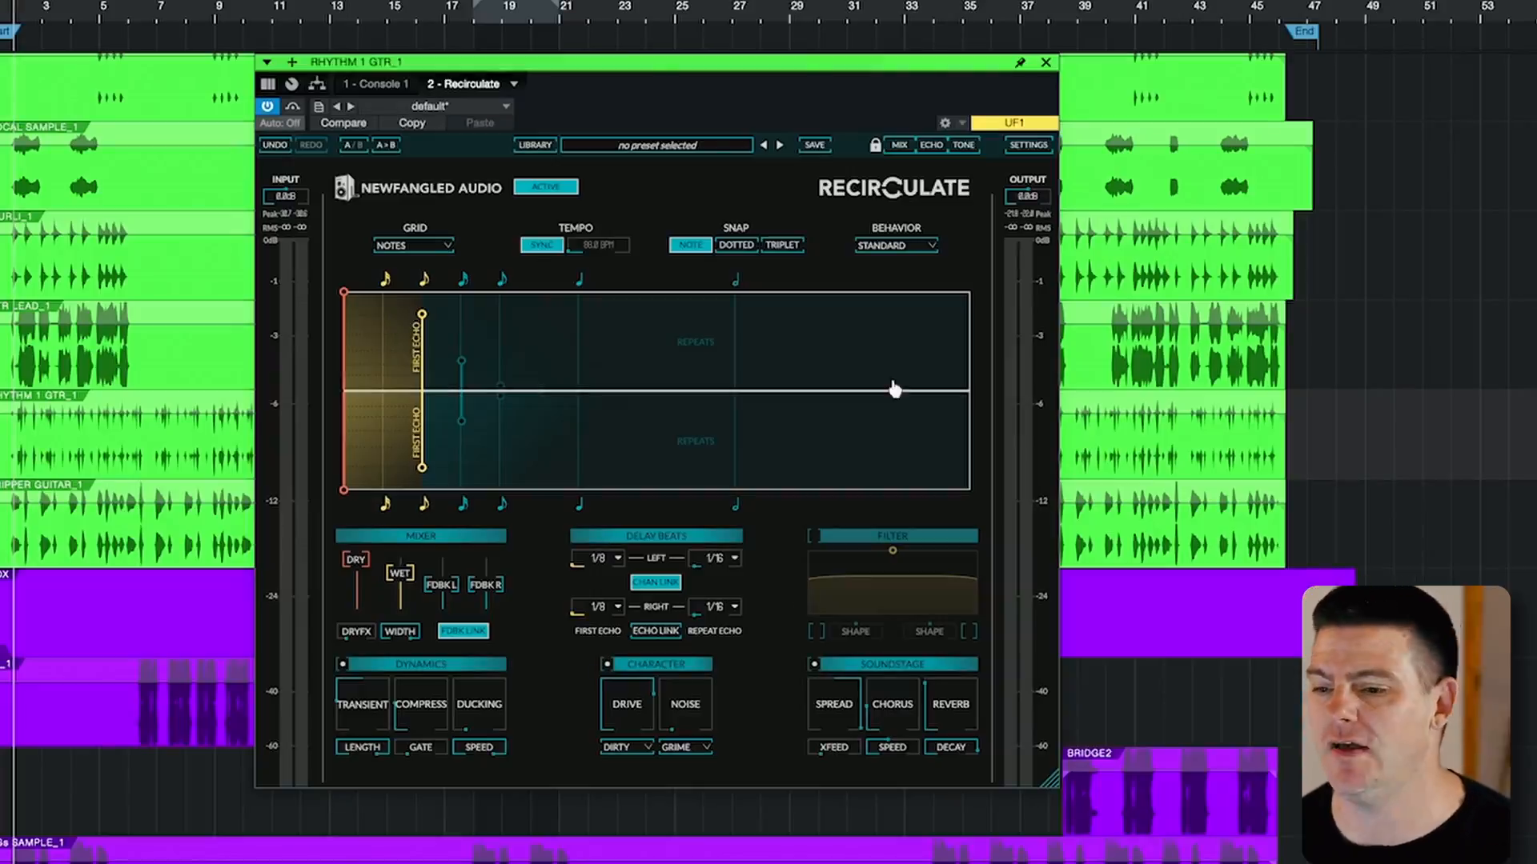
Set the delay behavior to Pitch Warp and bypass the Soundstage section during playback.
click(911, 242)
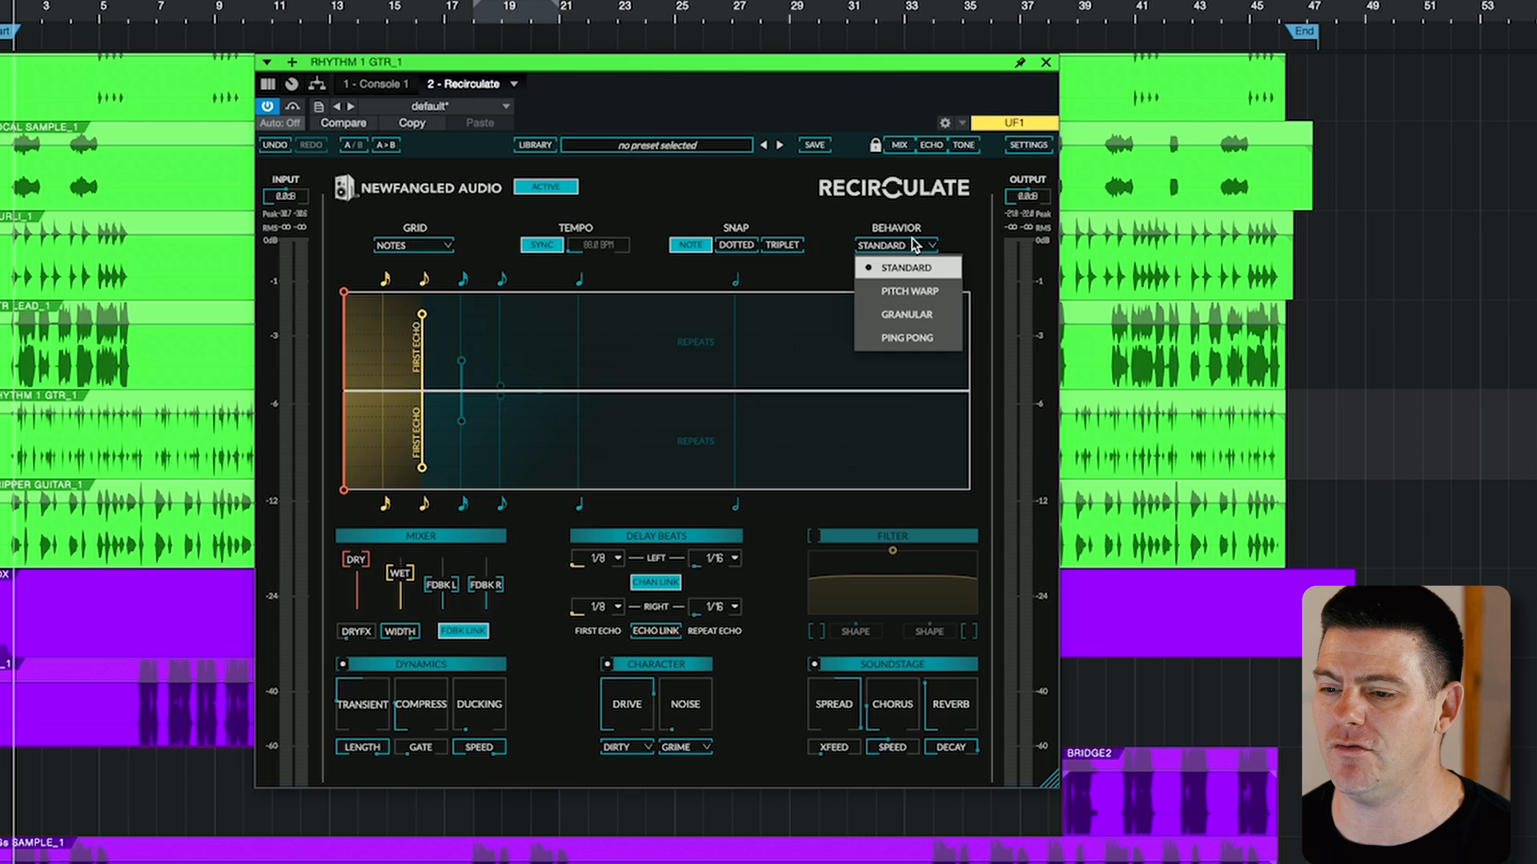
click(918, 291)
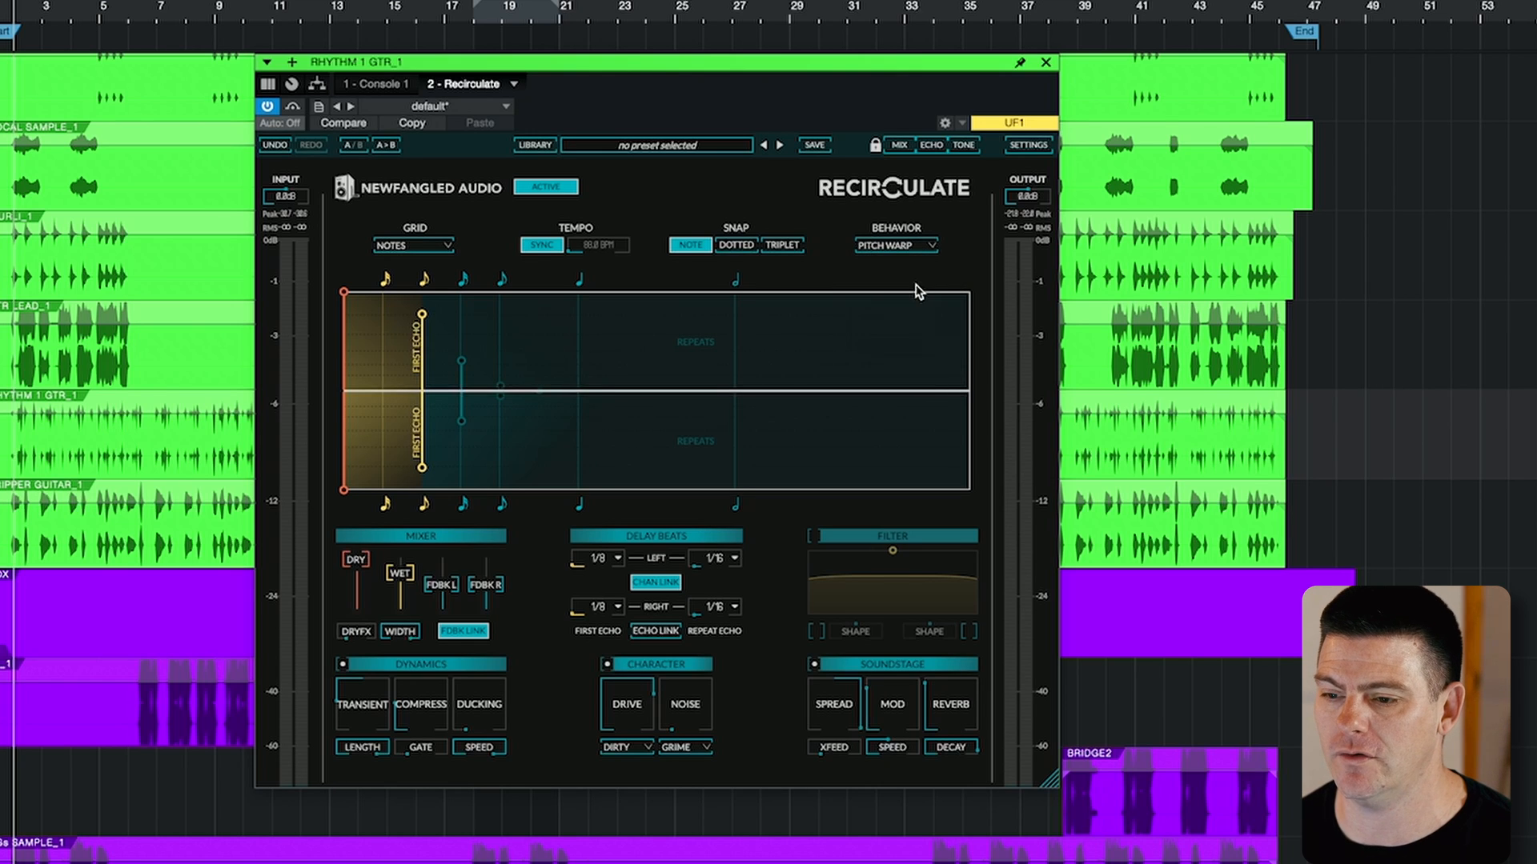
key(space)
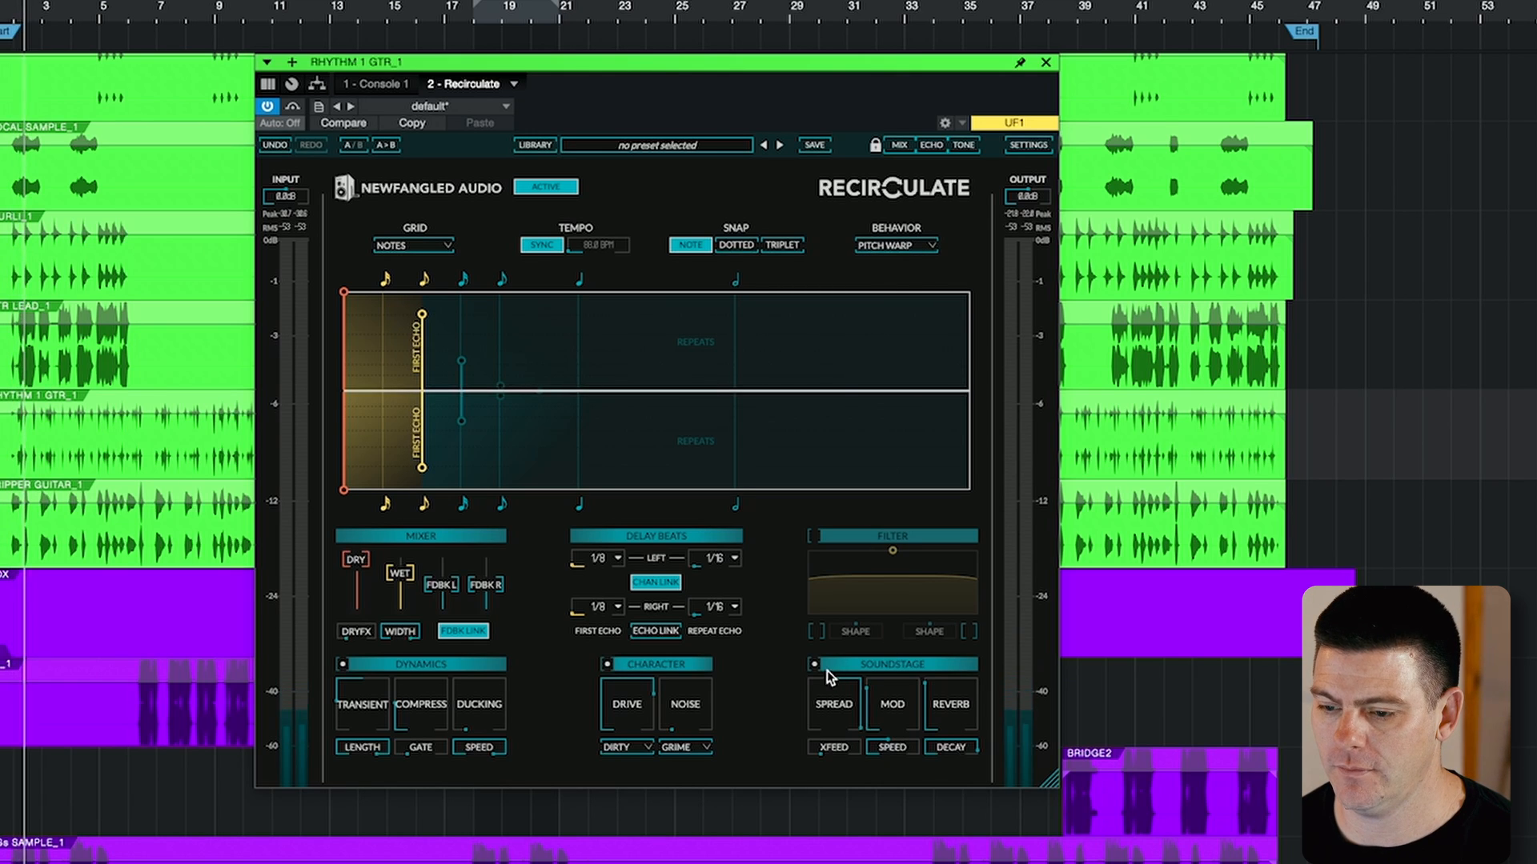
click(813, 664)
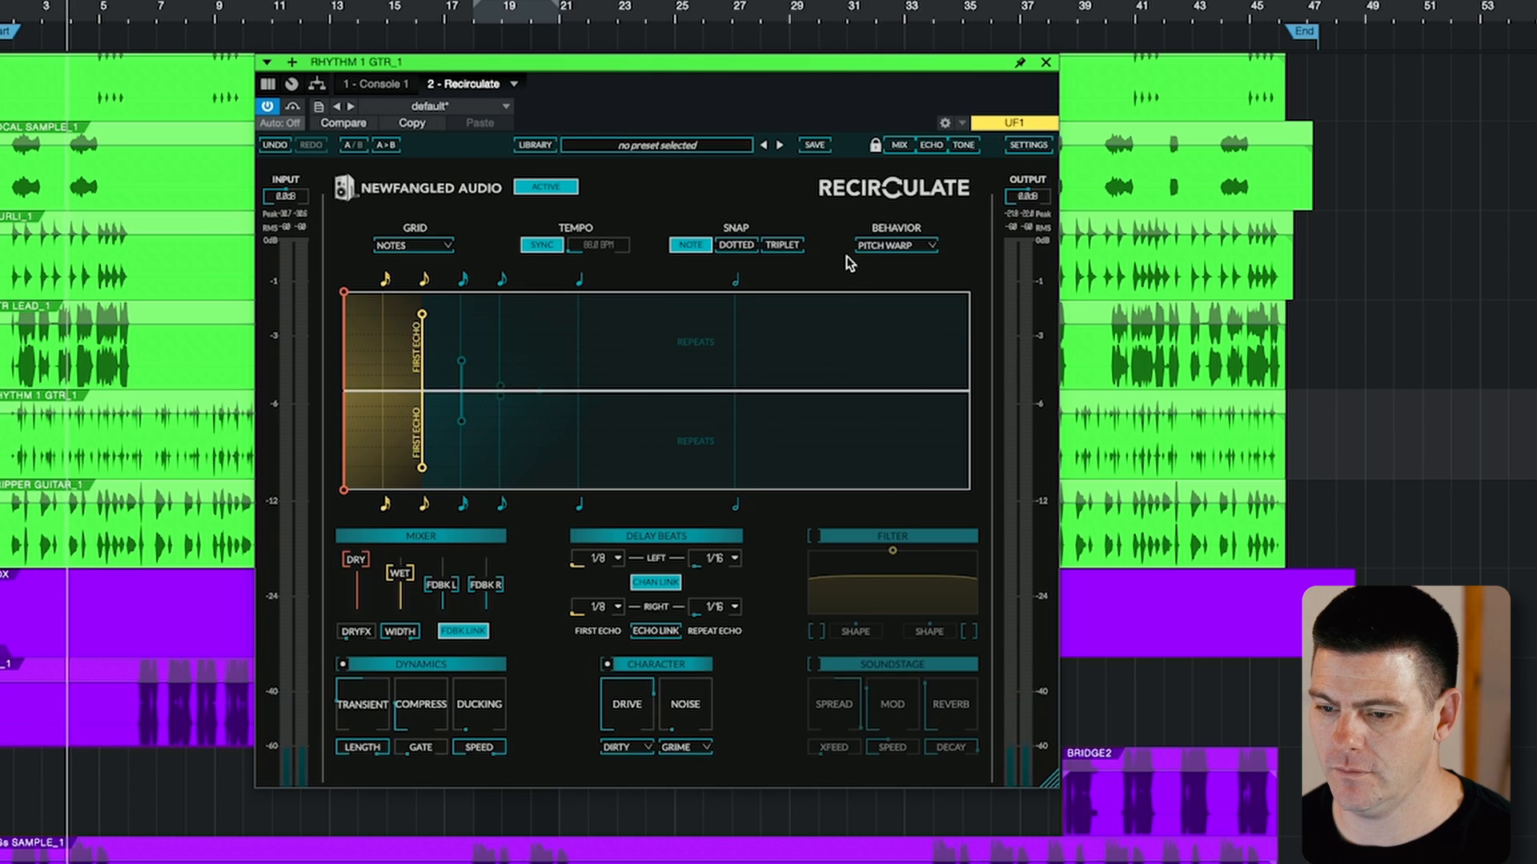
Raise the linked feedback, reset the wet level to full and reduce the dry level so the echoes dominate.
drag(496, 581, 501, 539)
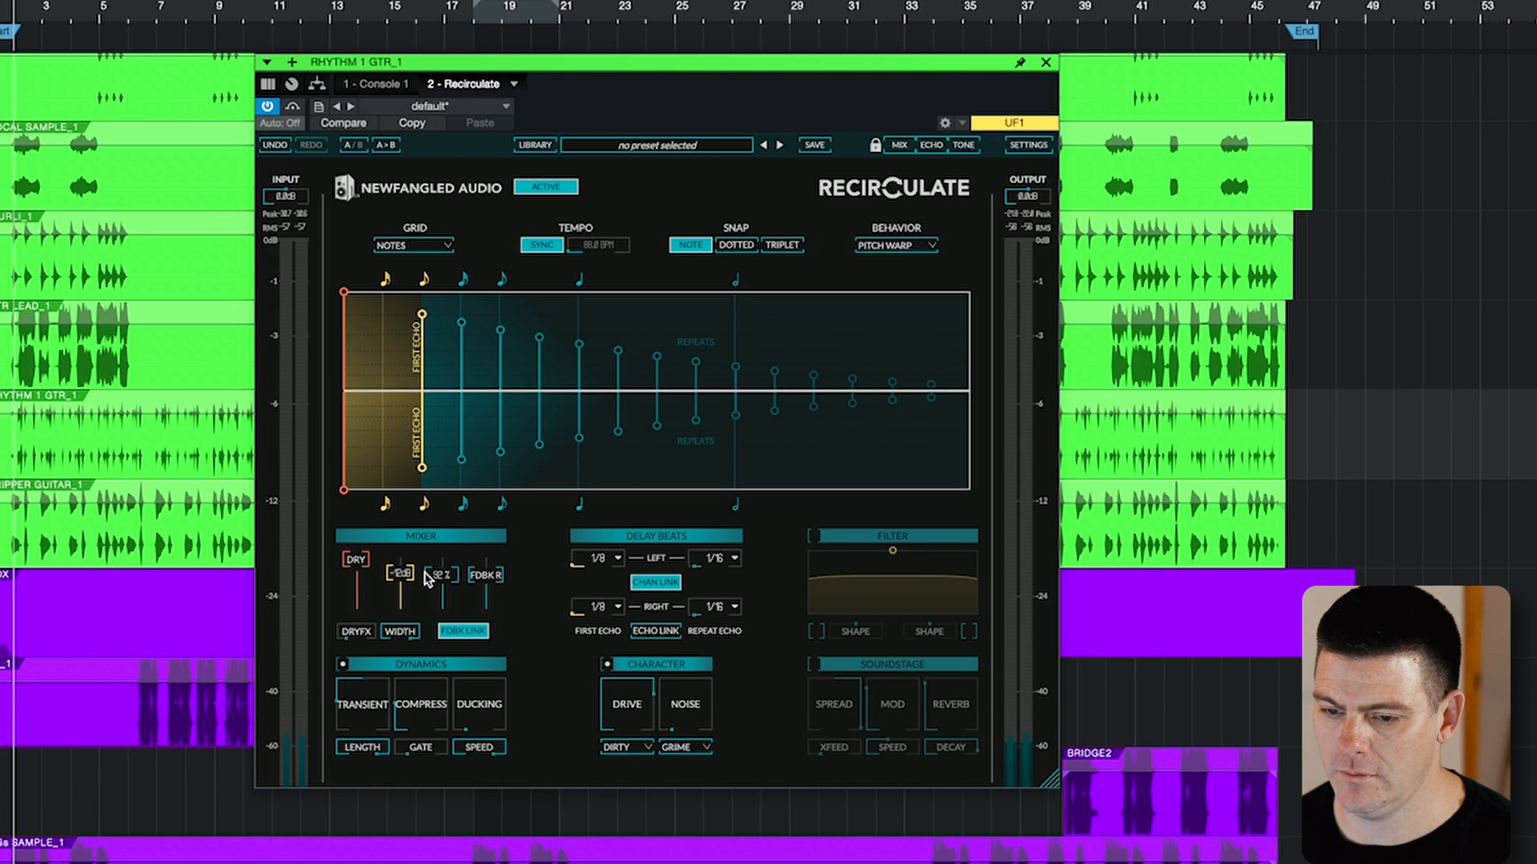
double_click(410, 553)
drag(357, 568, 357, 633)
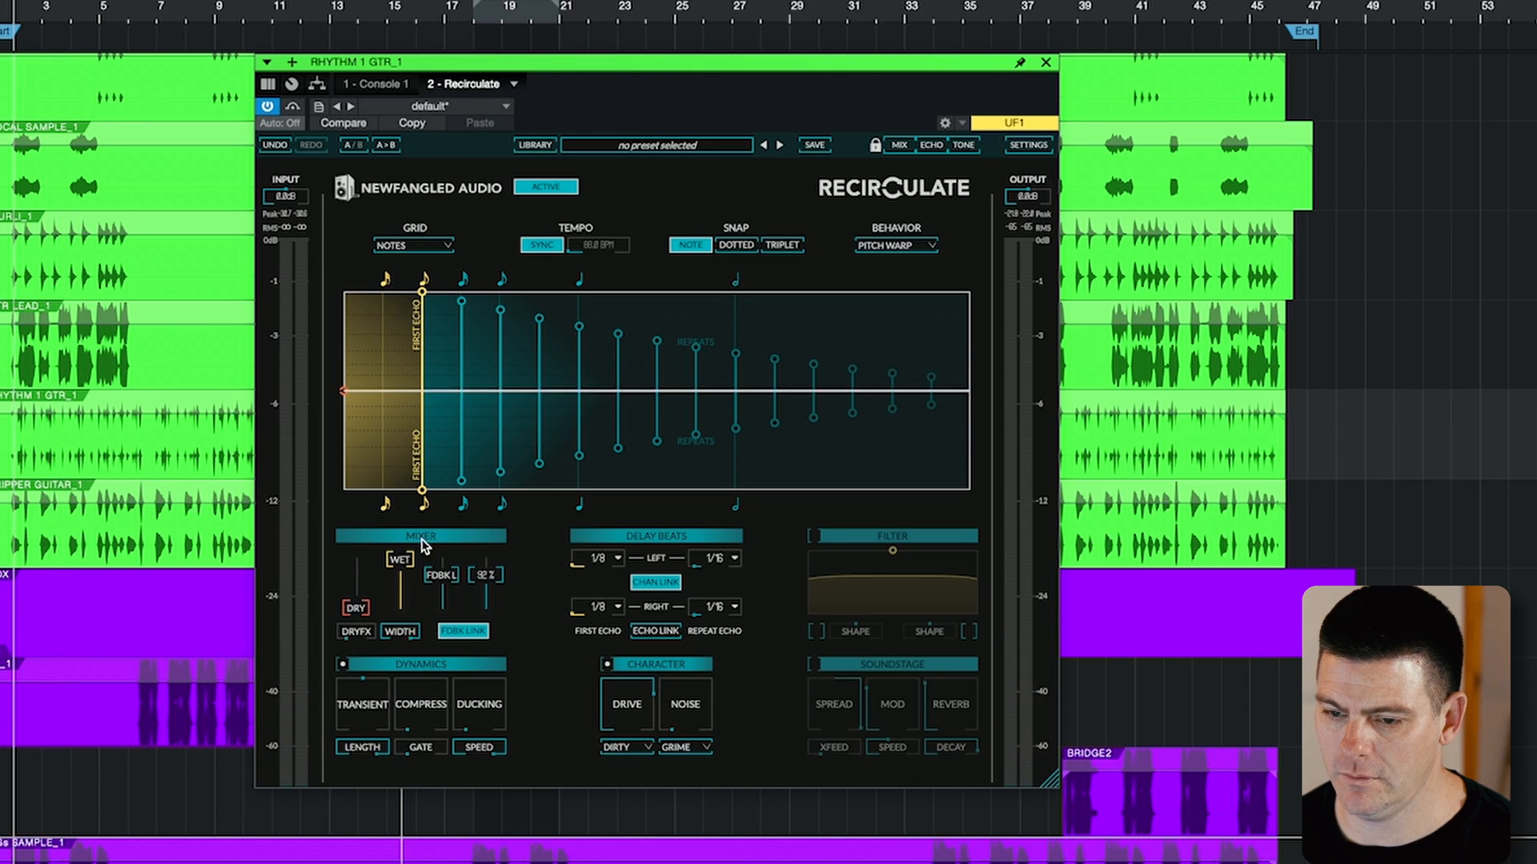
drag(349, 605, 347, 472)
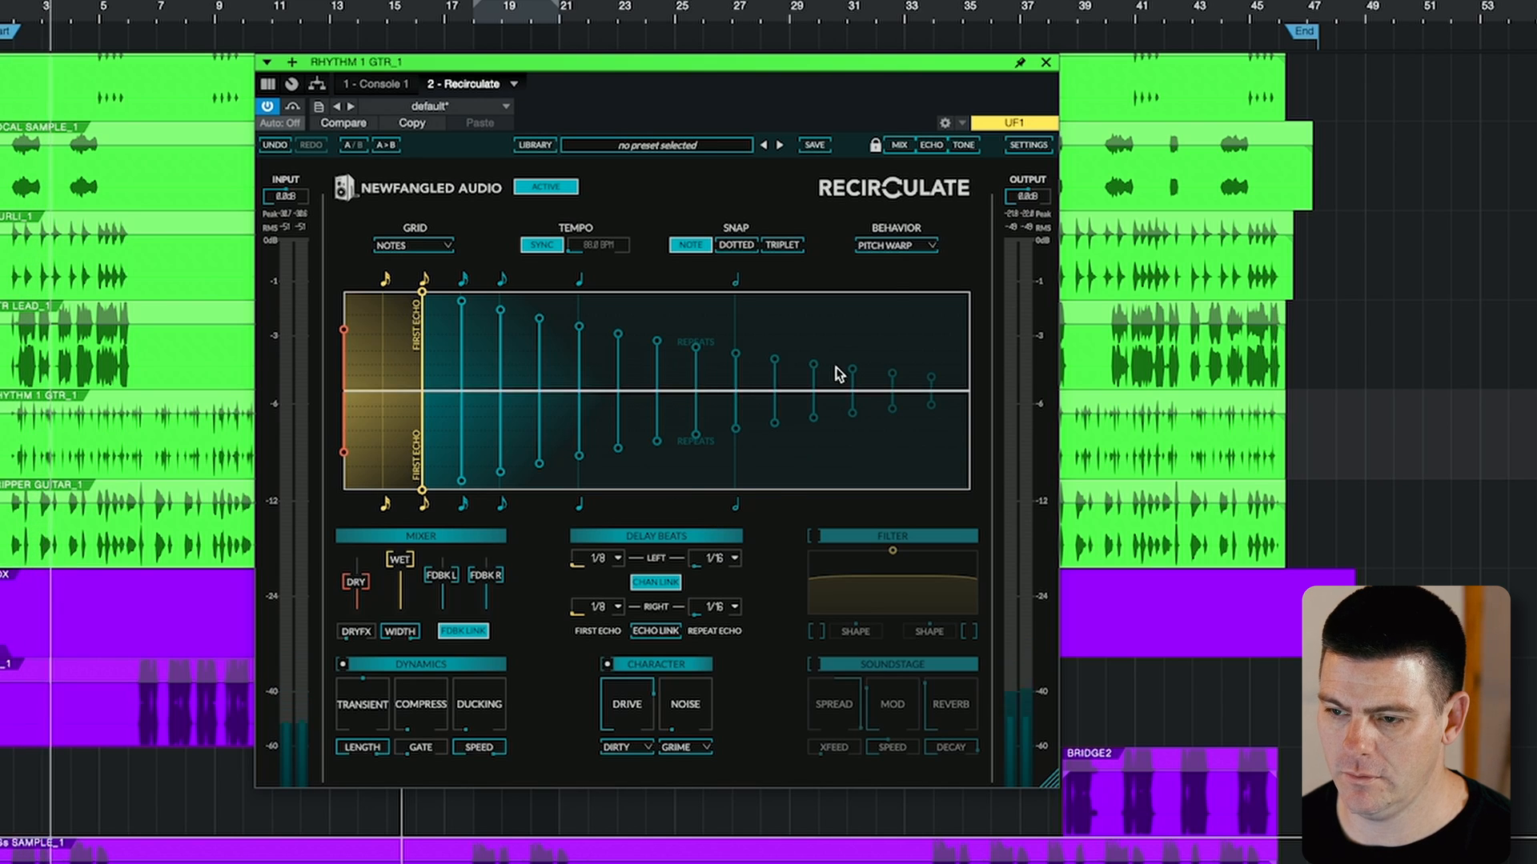
Compare the Standard, Pitch Warp and Granular behaviors while the rhythm guitar plays.
click(917, 245)
click(904, 269)
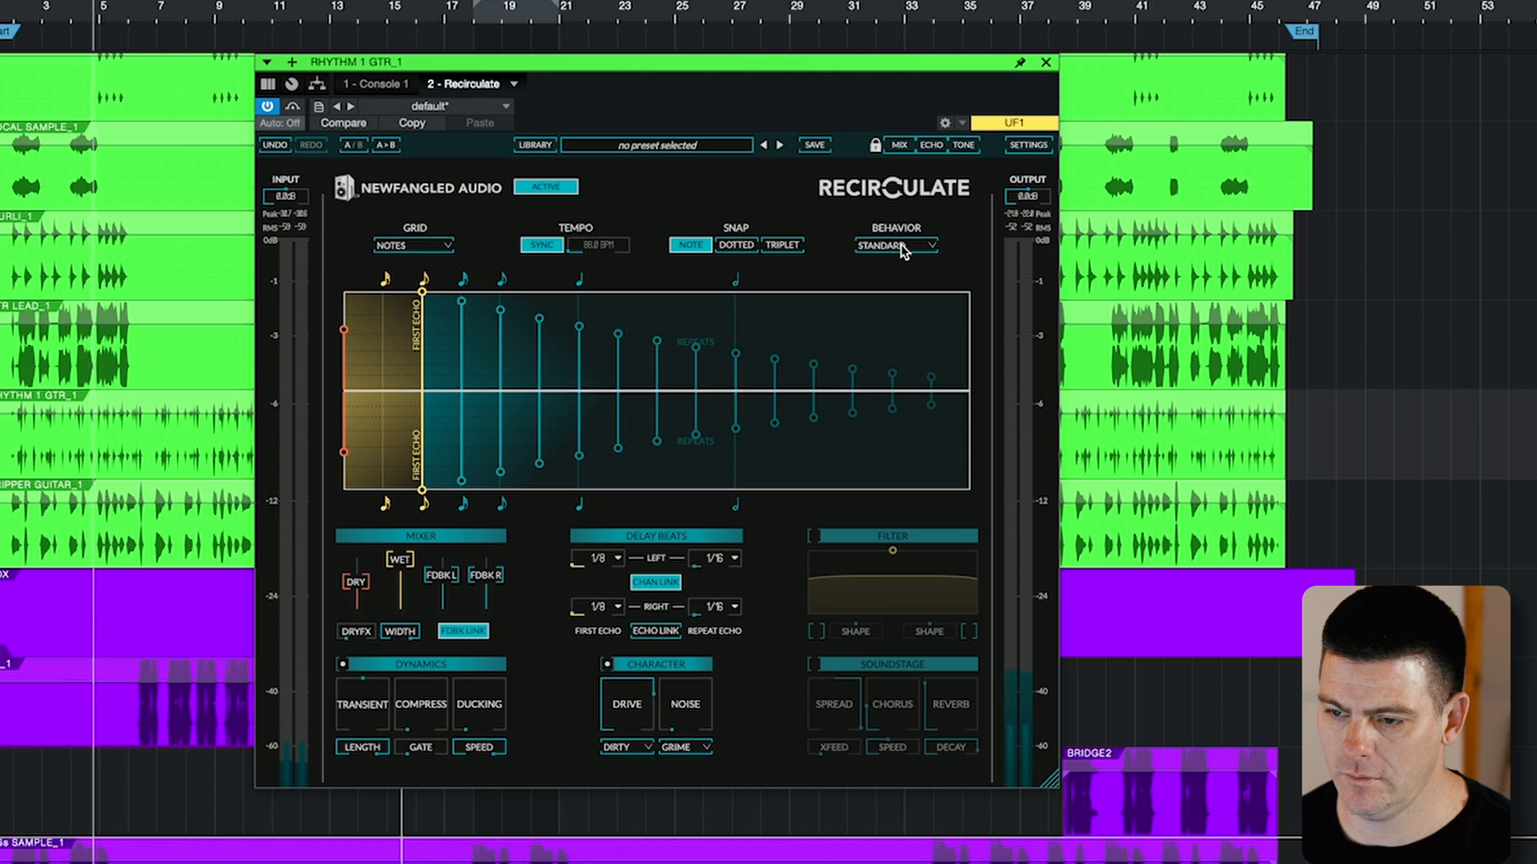
click(903, 249)
click(910, 288)
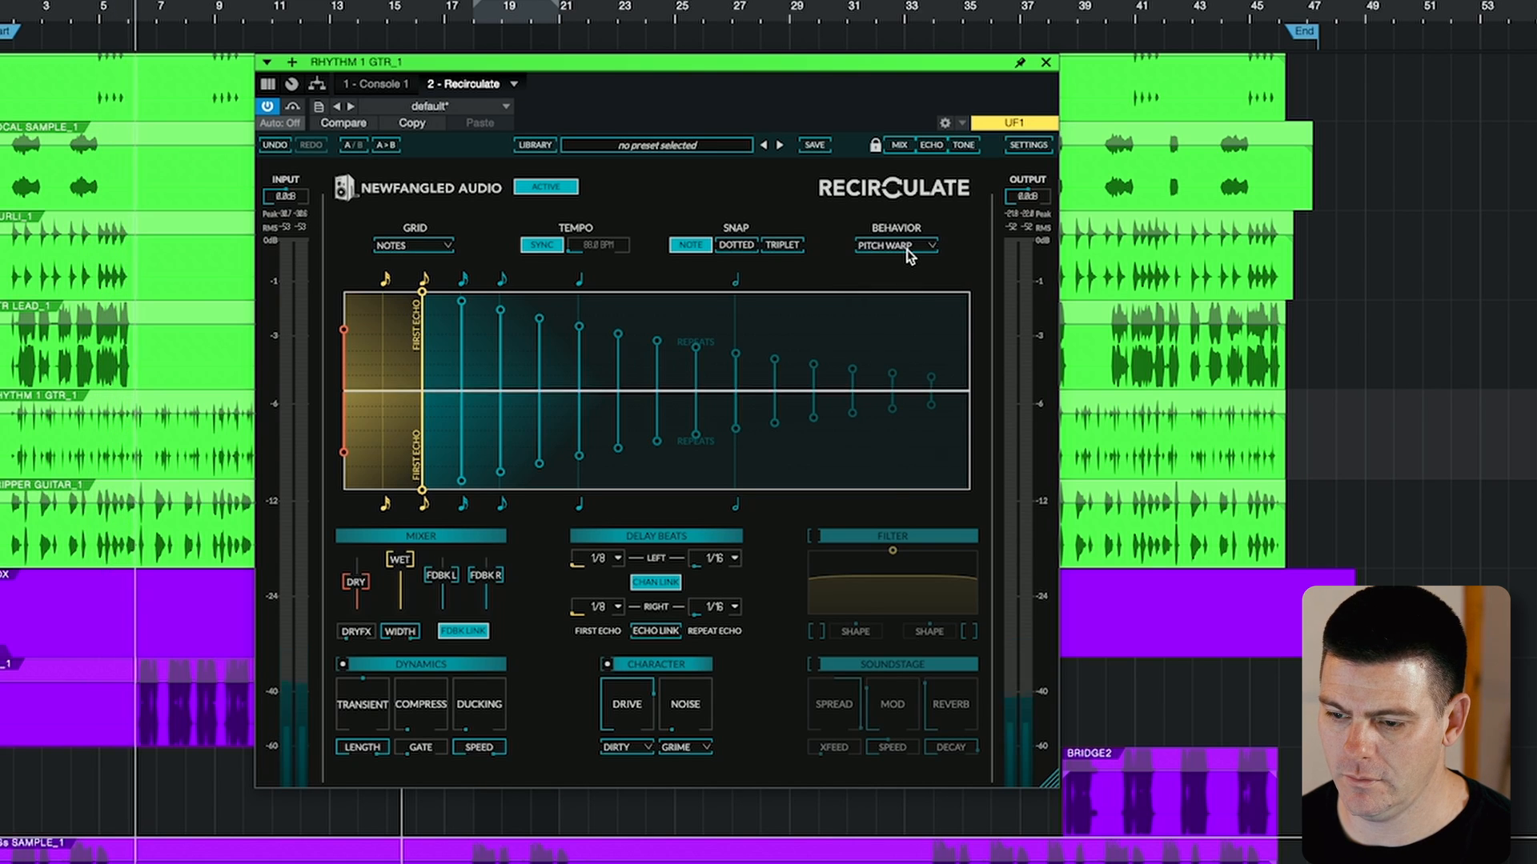
click(909, 253)
click(916, 309)
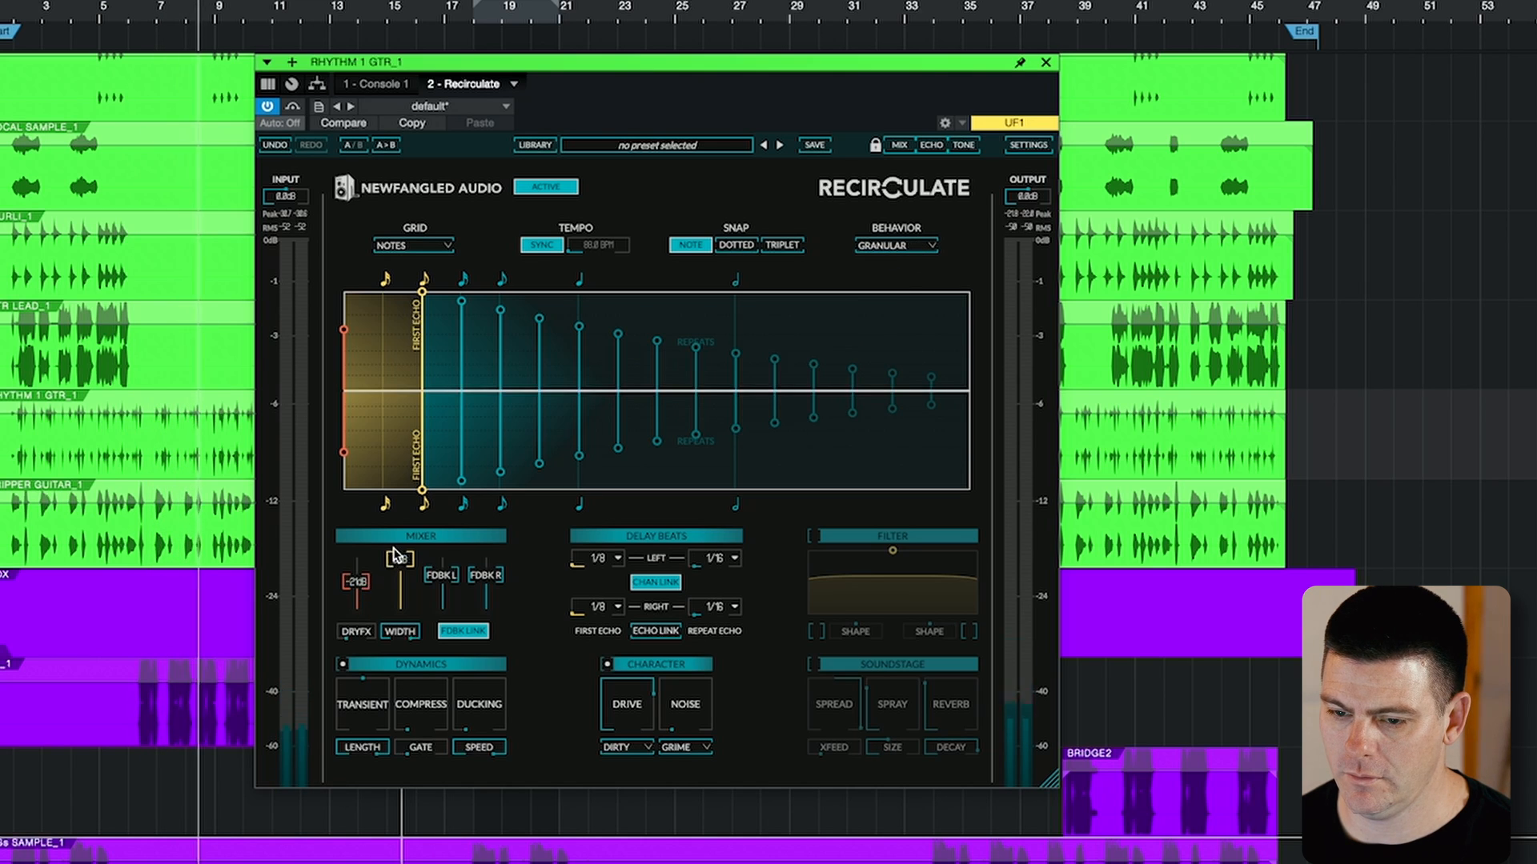
Raise the dry level slightly, audition the Ping Pong and Standard behaviors, and return to Pitch Warp.
drag(364, 573, 364, 571)
click(918, 244)
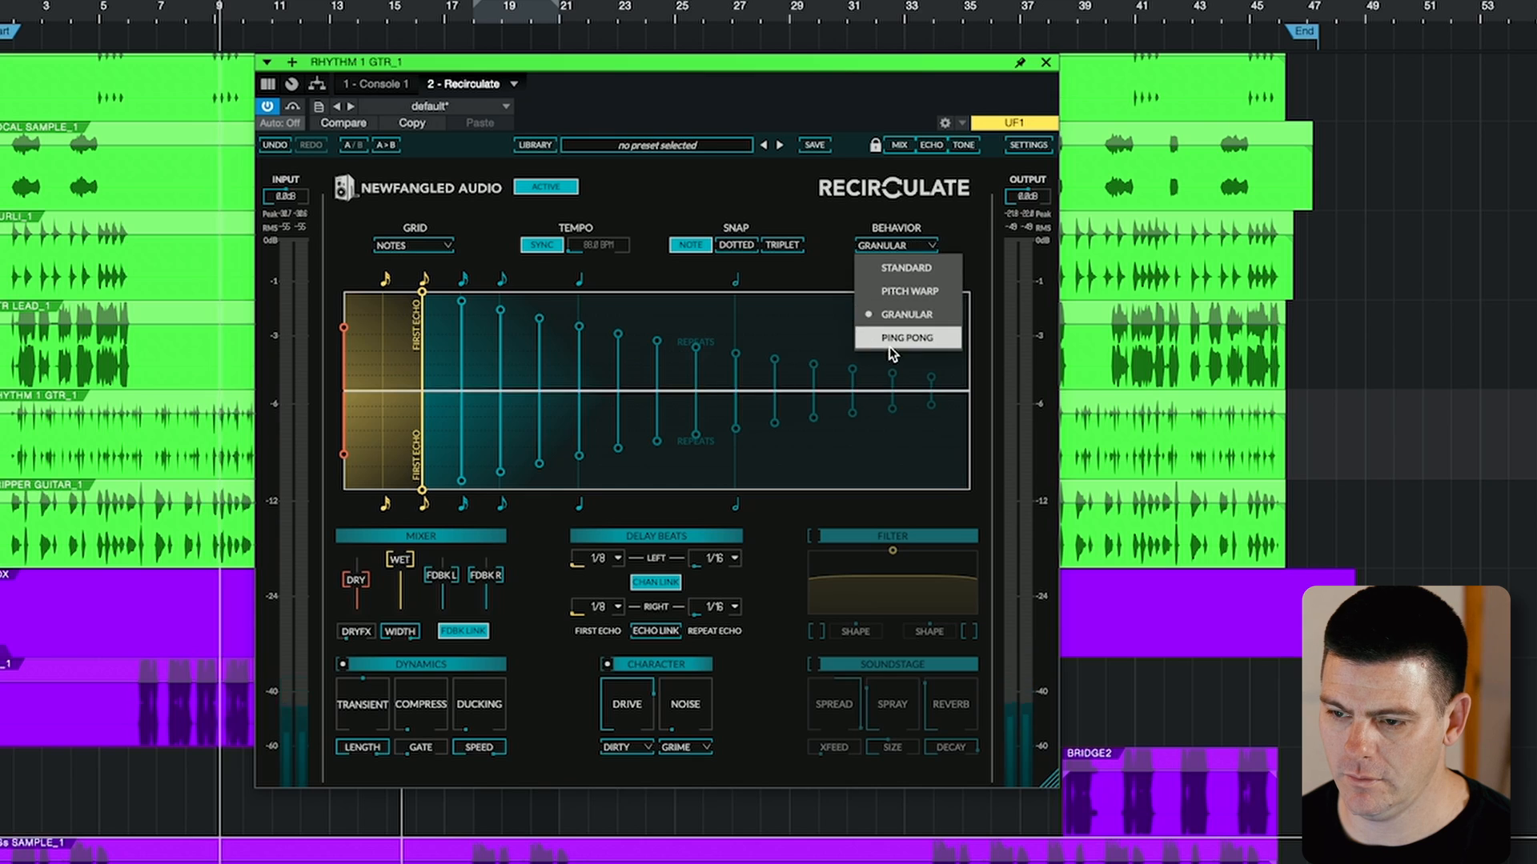
click(890, 344)
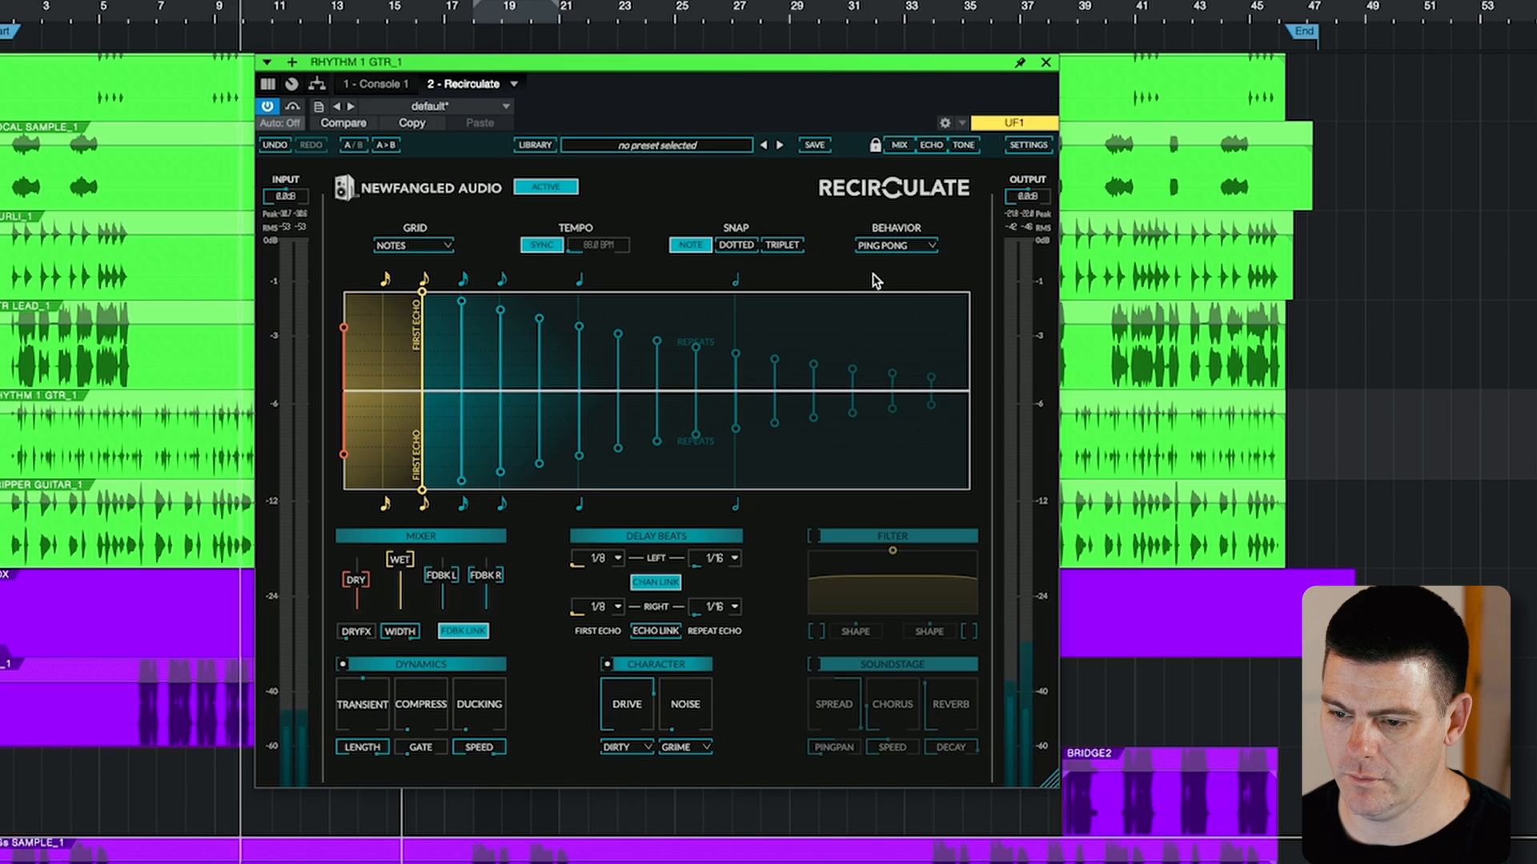
click(895, 248)
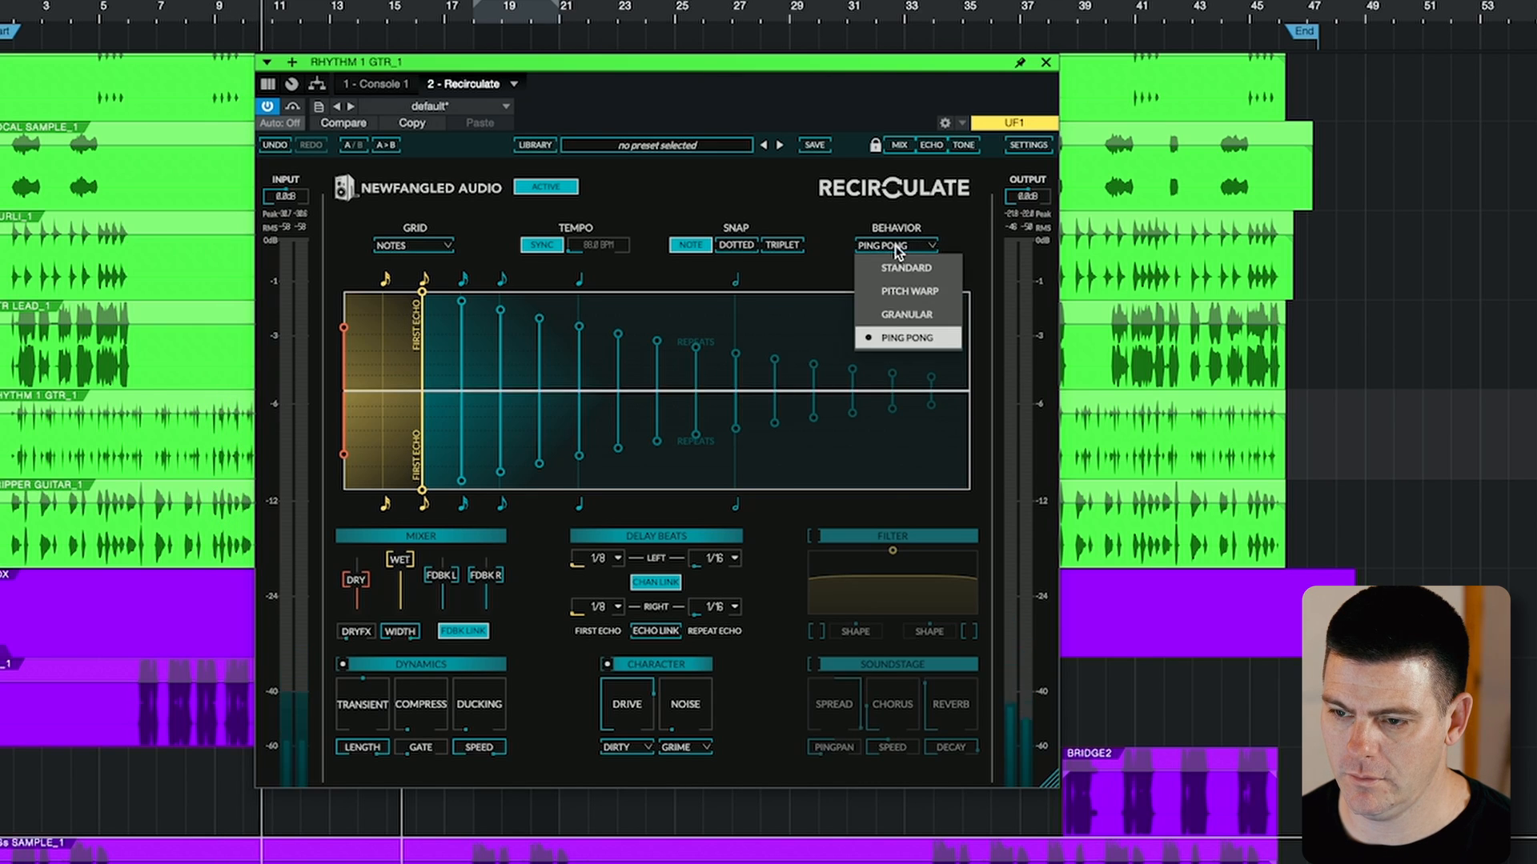
click(921, 274)
click(877, 253)
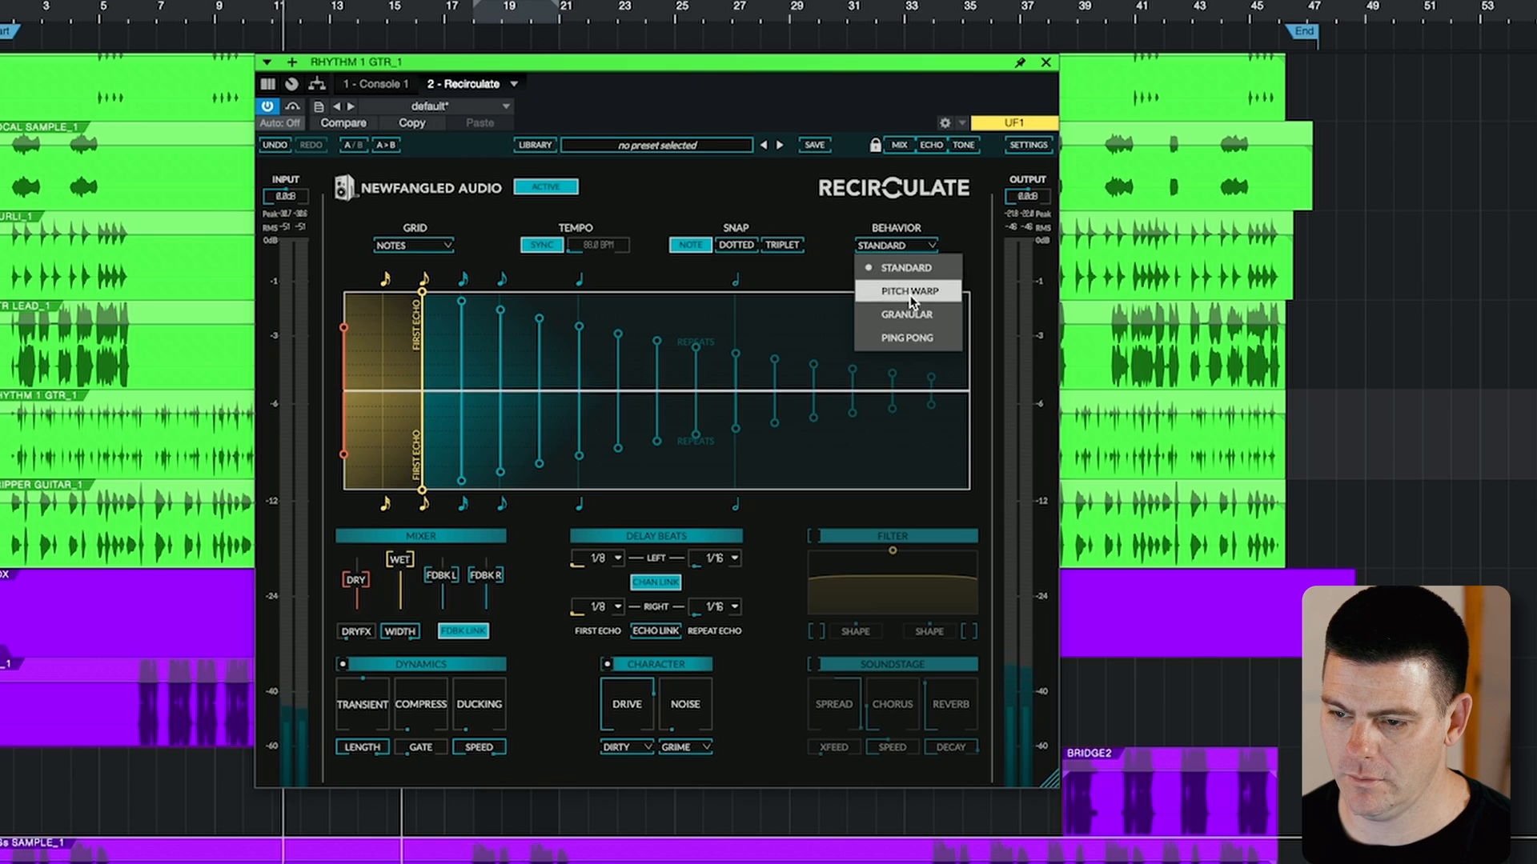
click(872, 287)
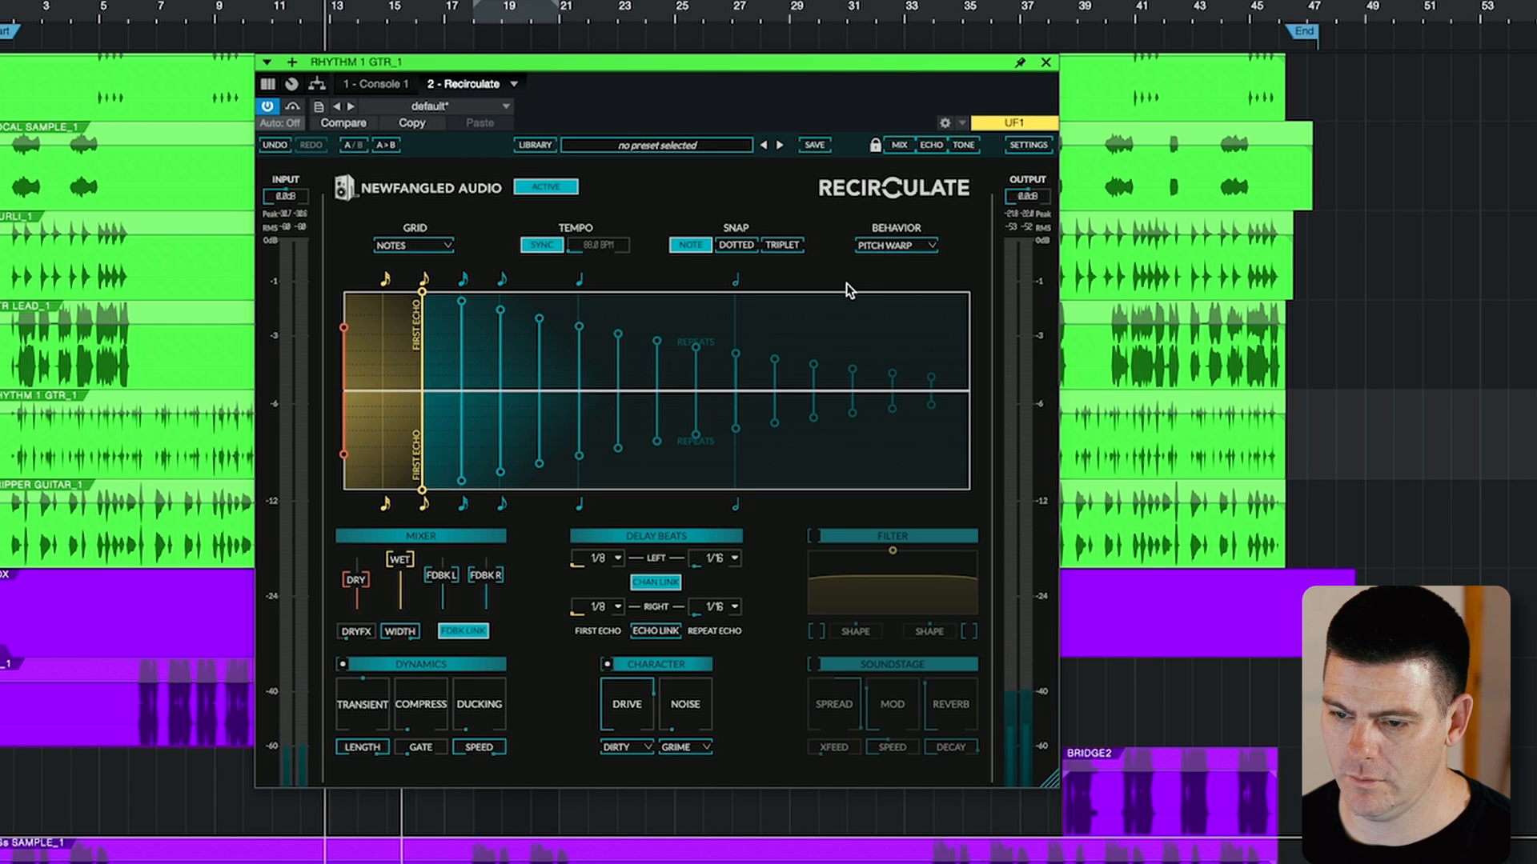
Shift the timing and level of the repeat echoes in the echo display and lower the first echo's level.
drag(695, 346, 745, 336)
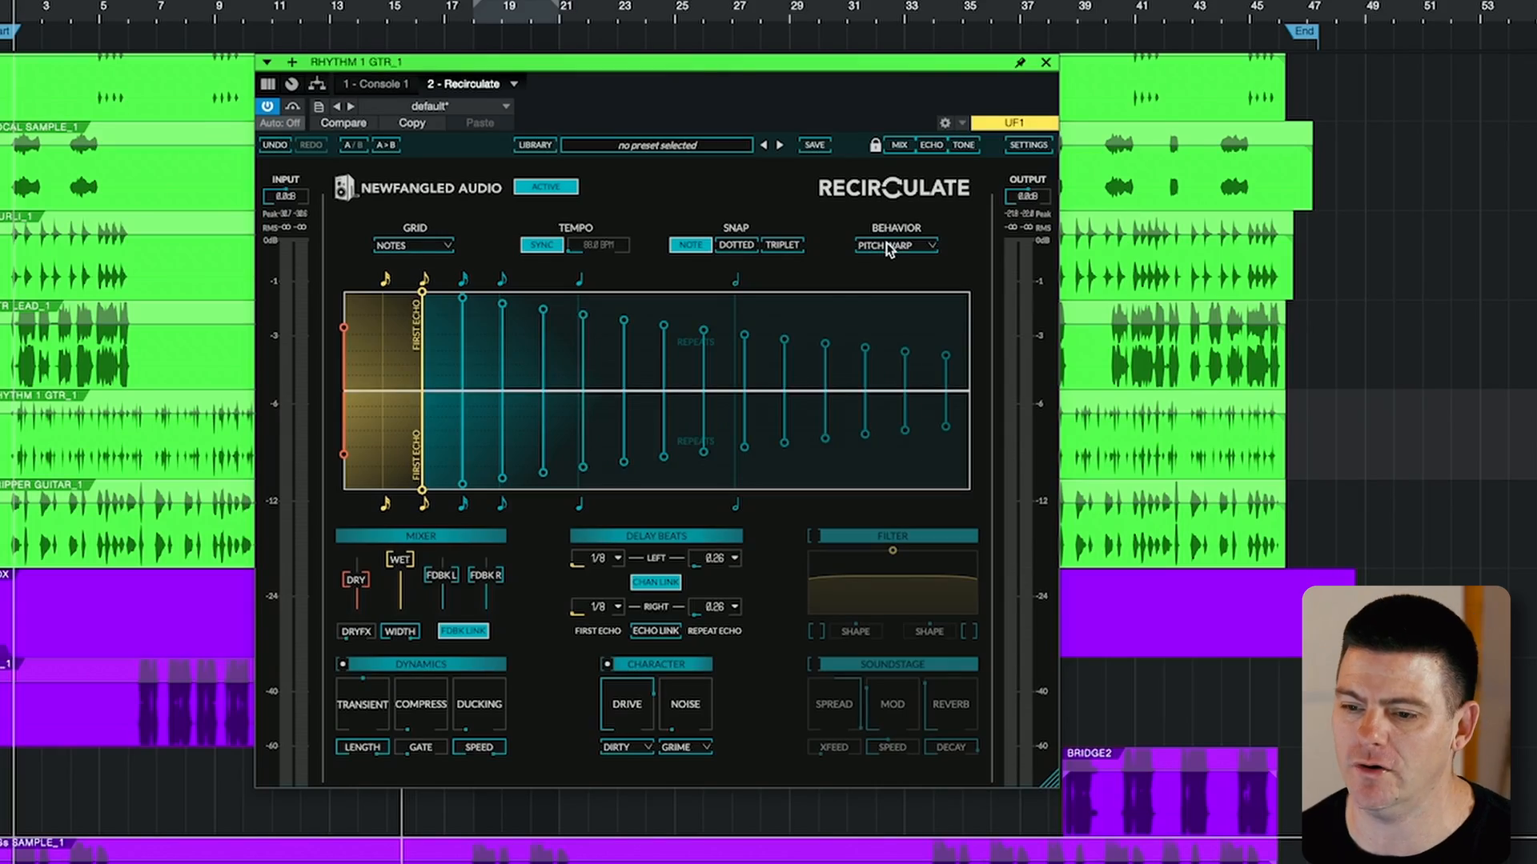
drag(704, 333, 506, 338)
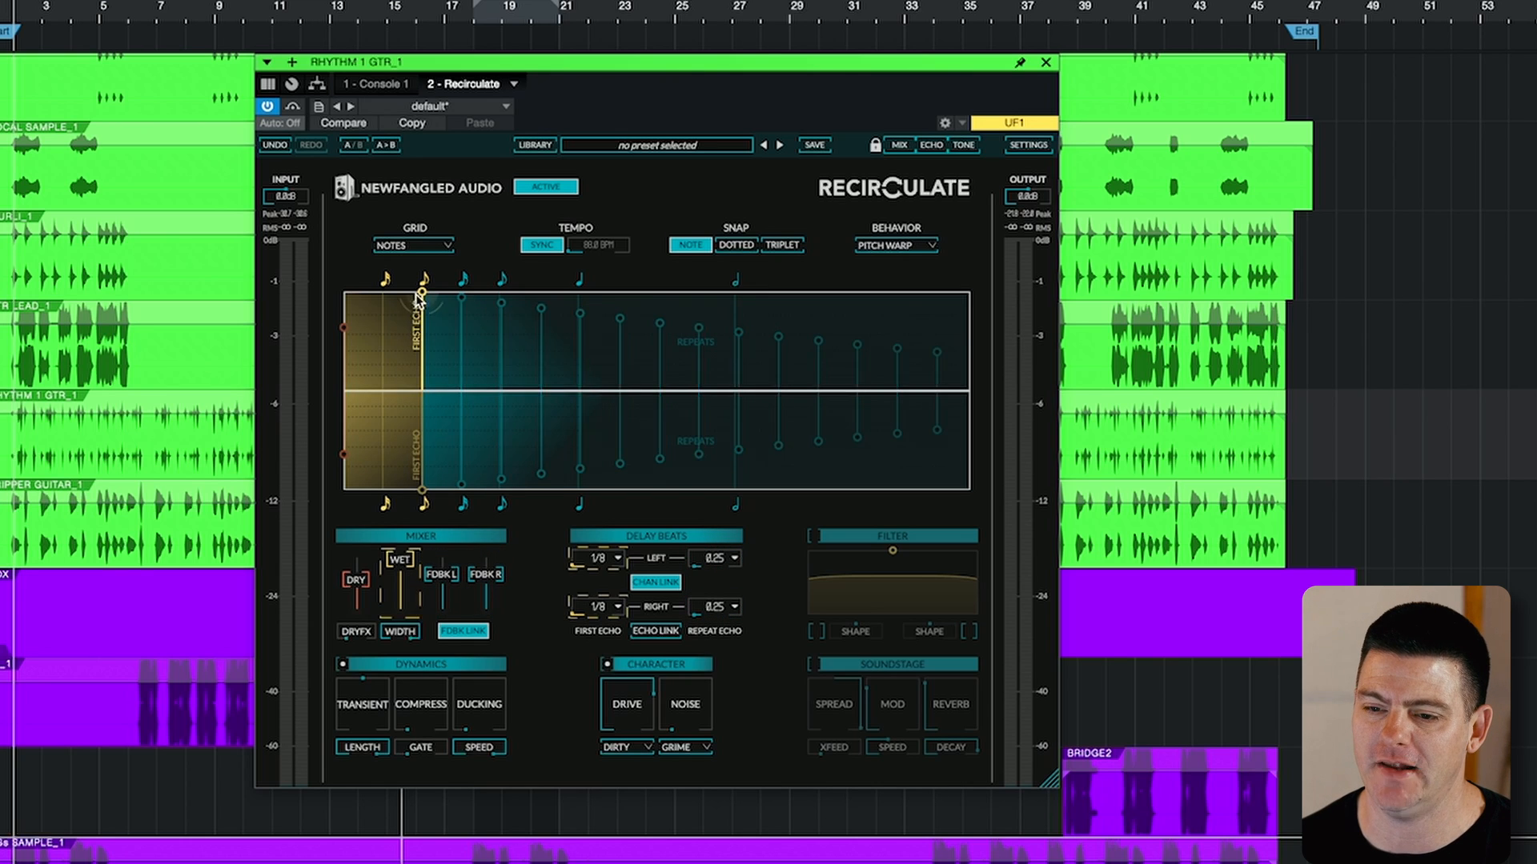
drag(423, 300, 420, 342)
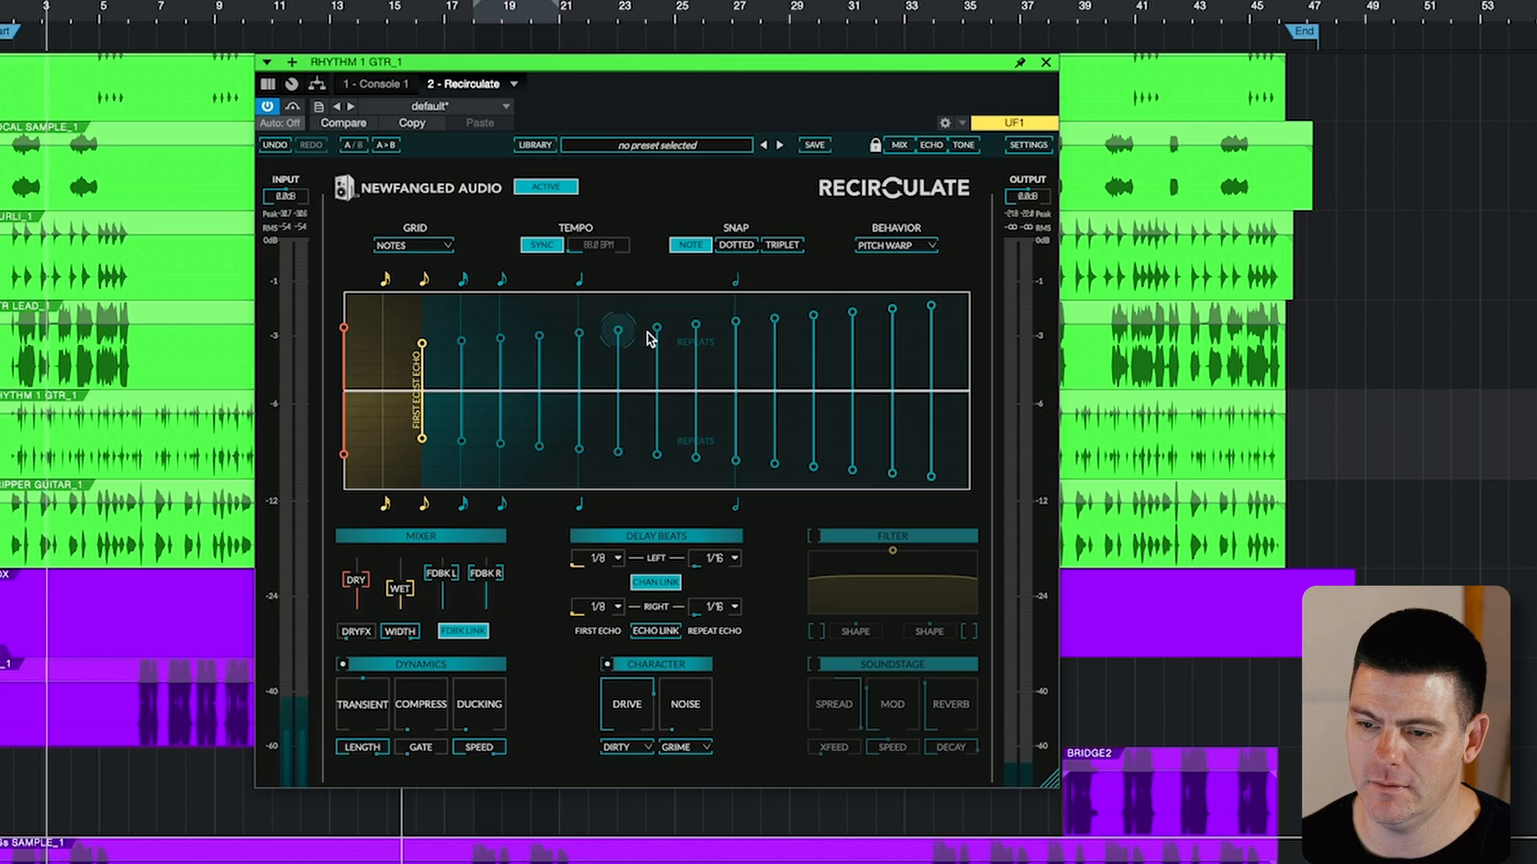
Set the repeats to 0.25 with higher feedback, restore the dry level to full, rebalance the wet level and stop playback.
drag(654, 324, 656, 307)
drag(397, 589, 392, 506)
drag(345, 454, 349, 496)
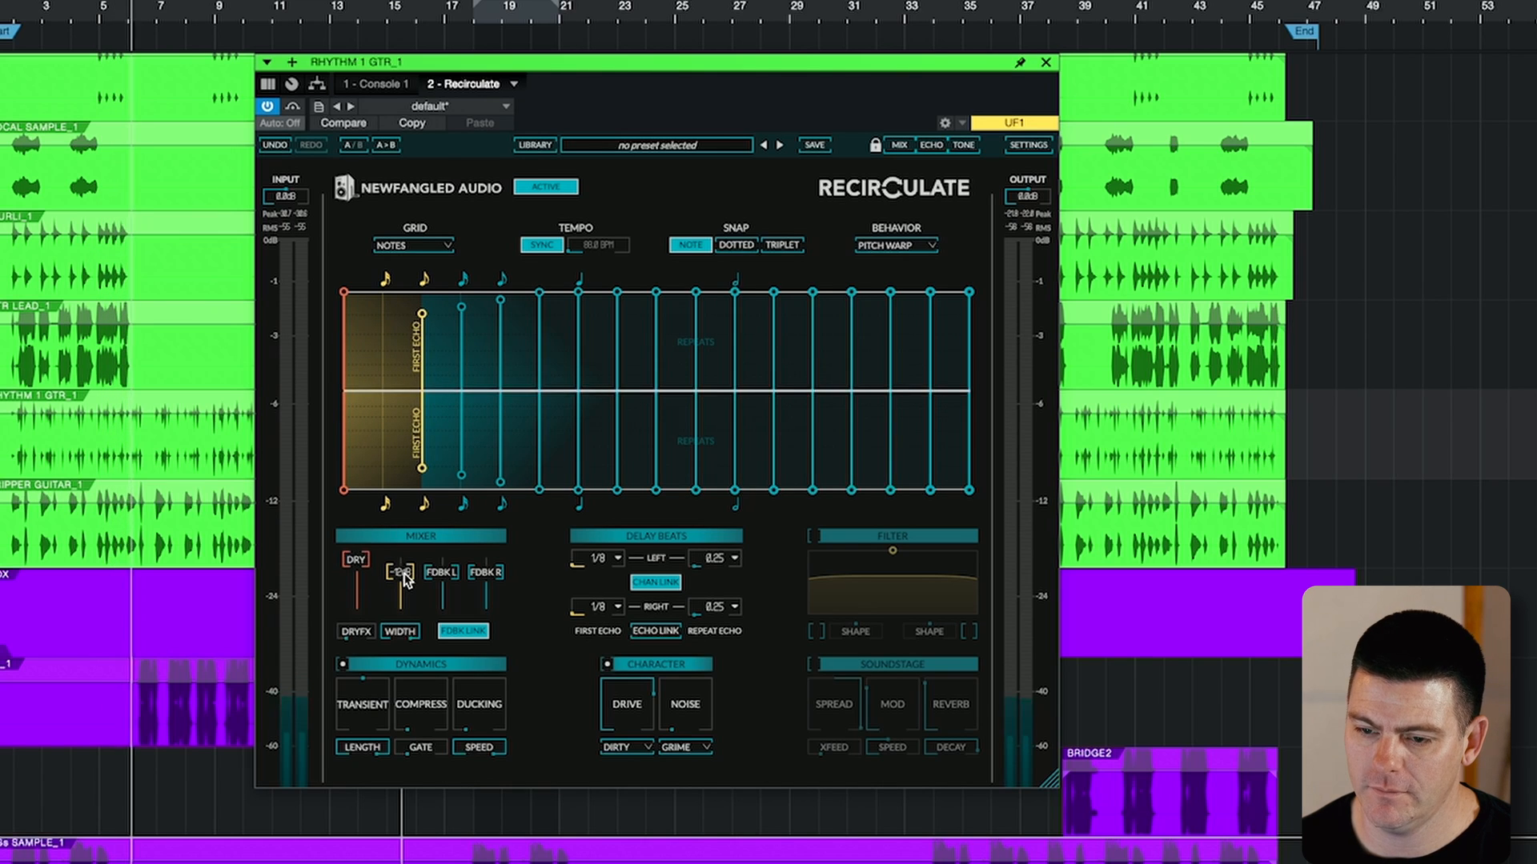
drag(404, 576, 409, 587)
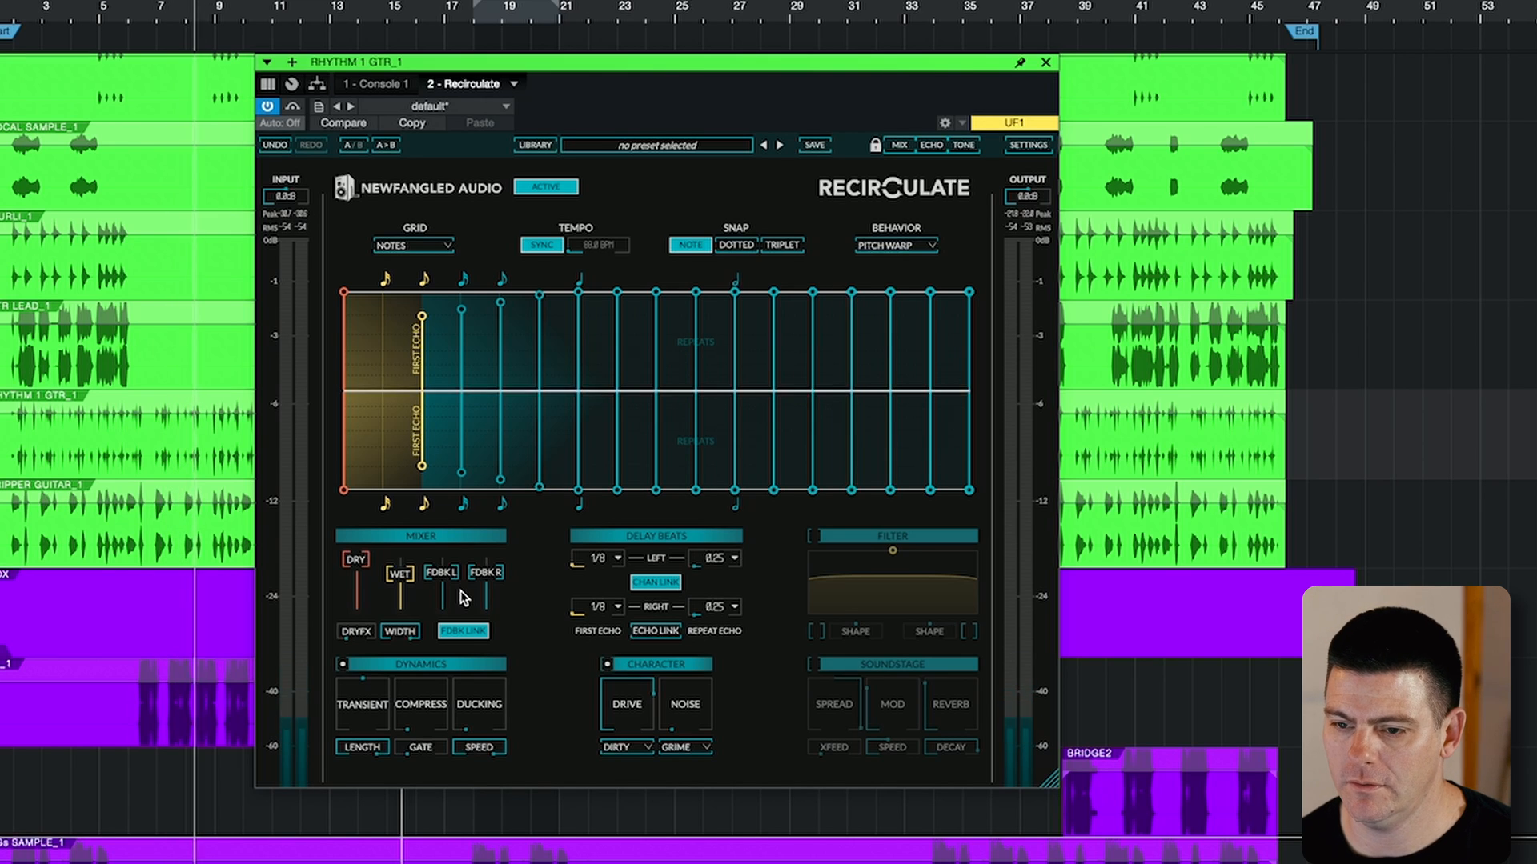
key(space)
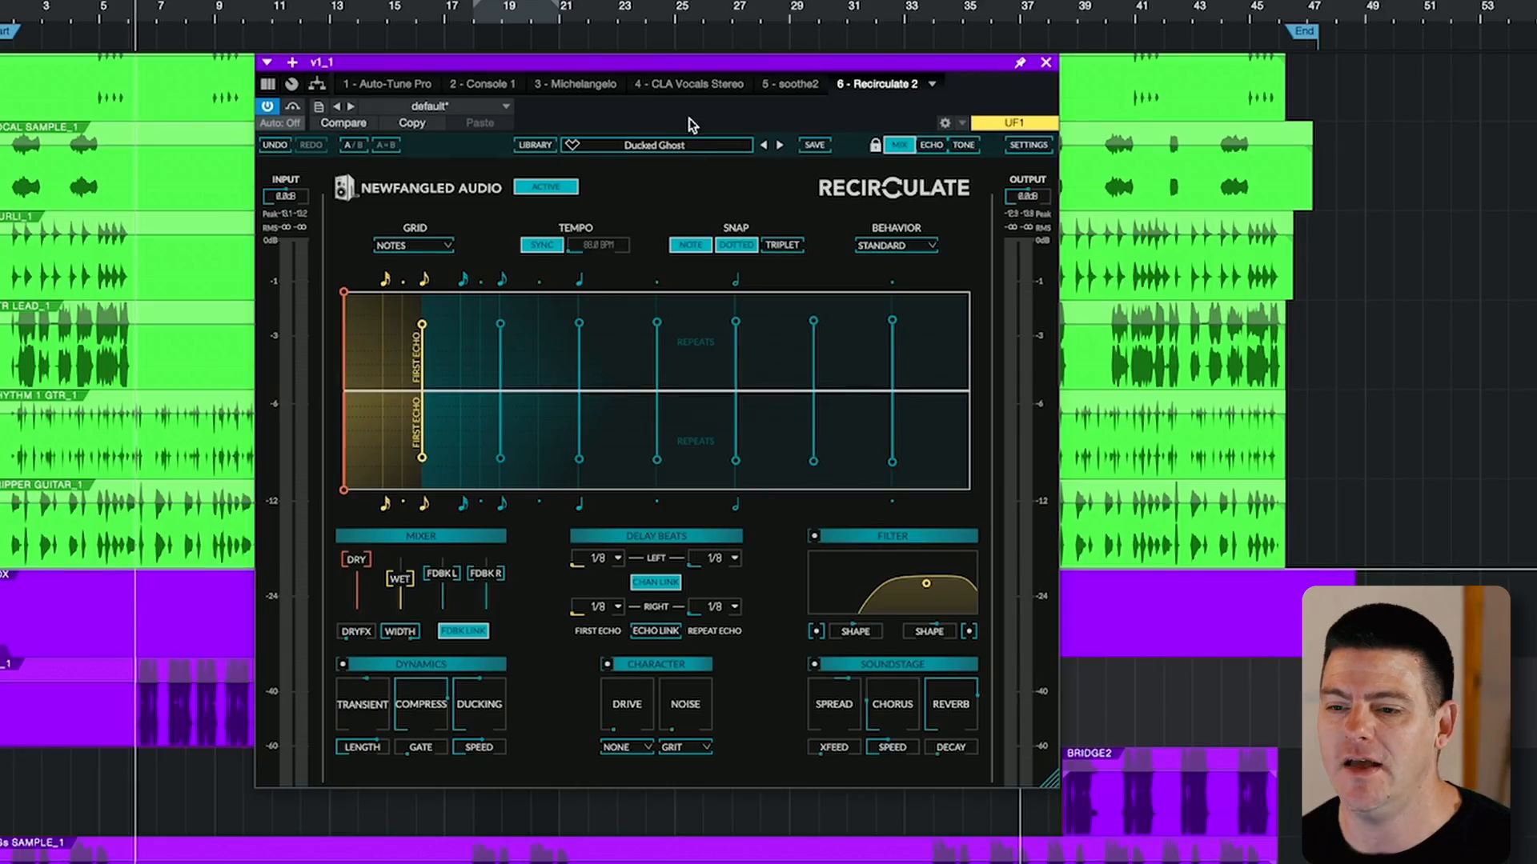
Search the Recirculate preset library for "vocal" on the vocal track and close the library.
click(681, 149)
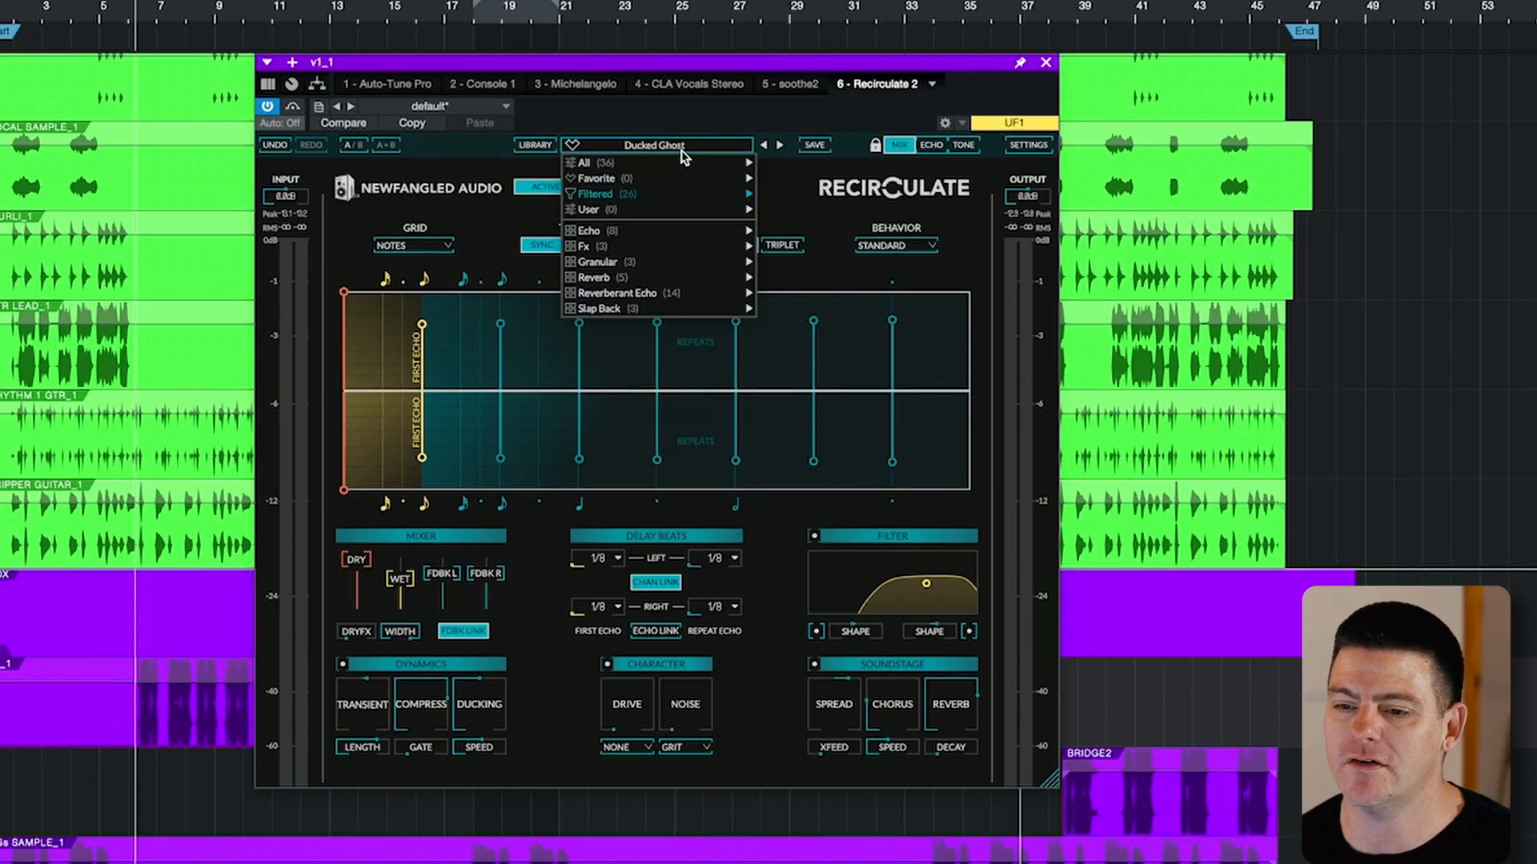
click(646, 145)
click(534, 144)
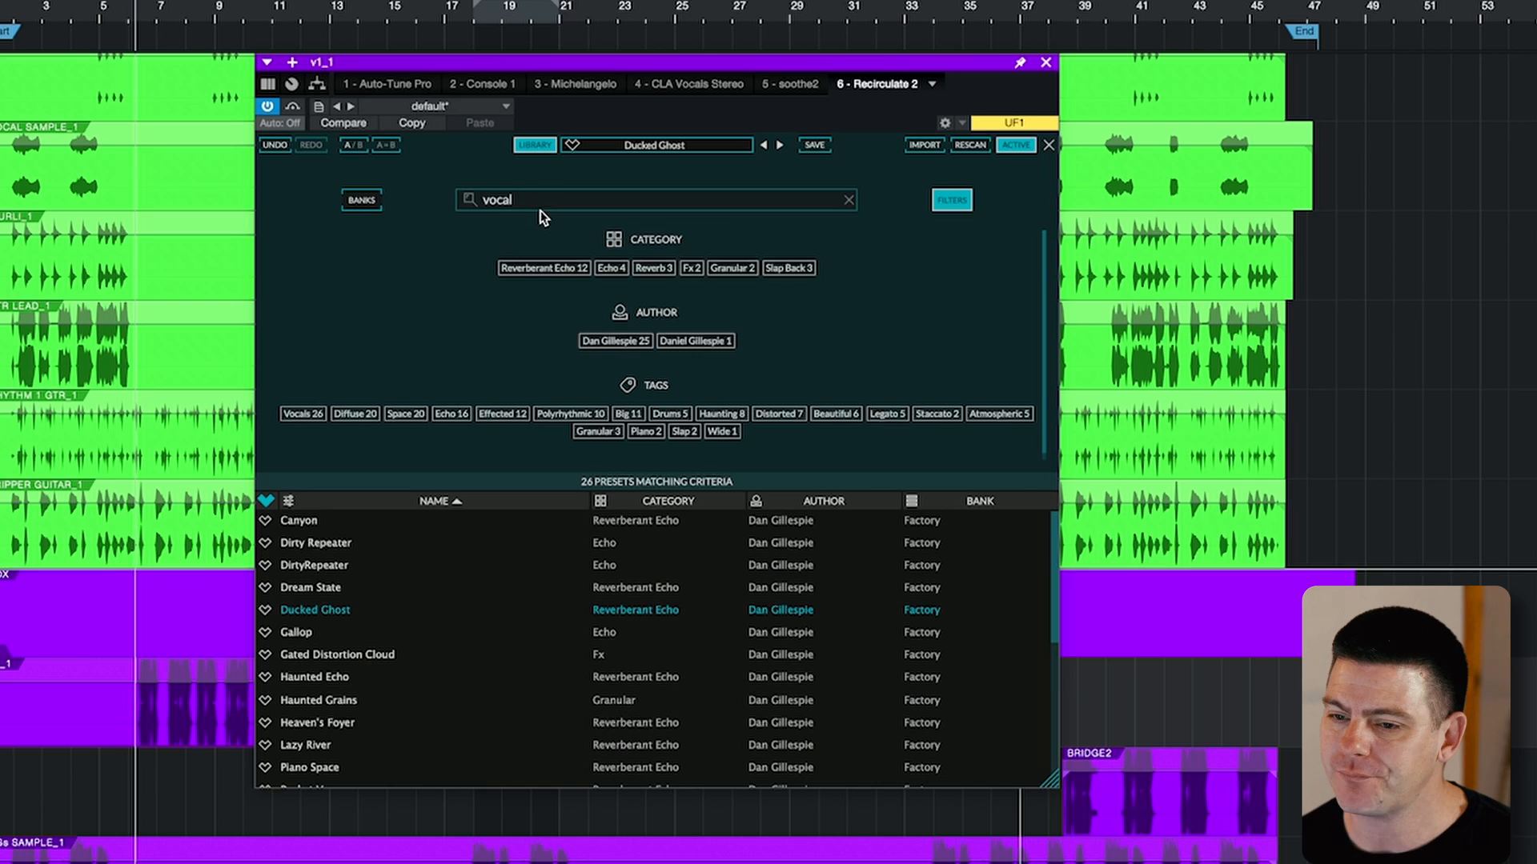
click(846, 199)
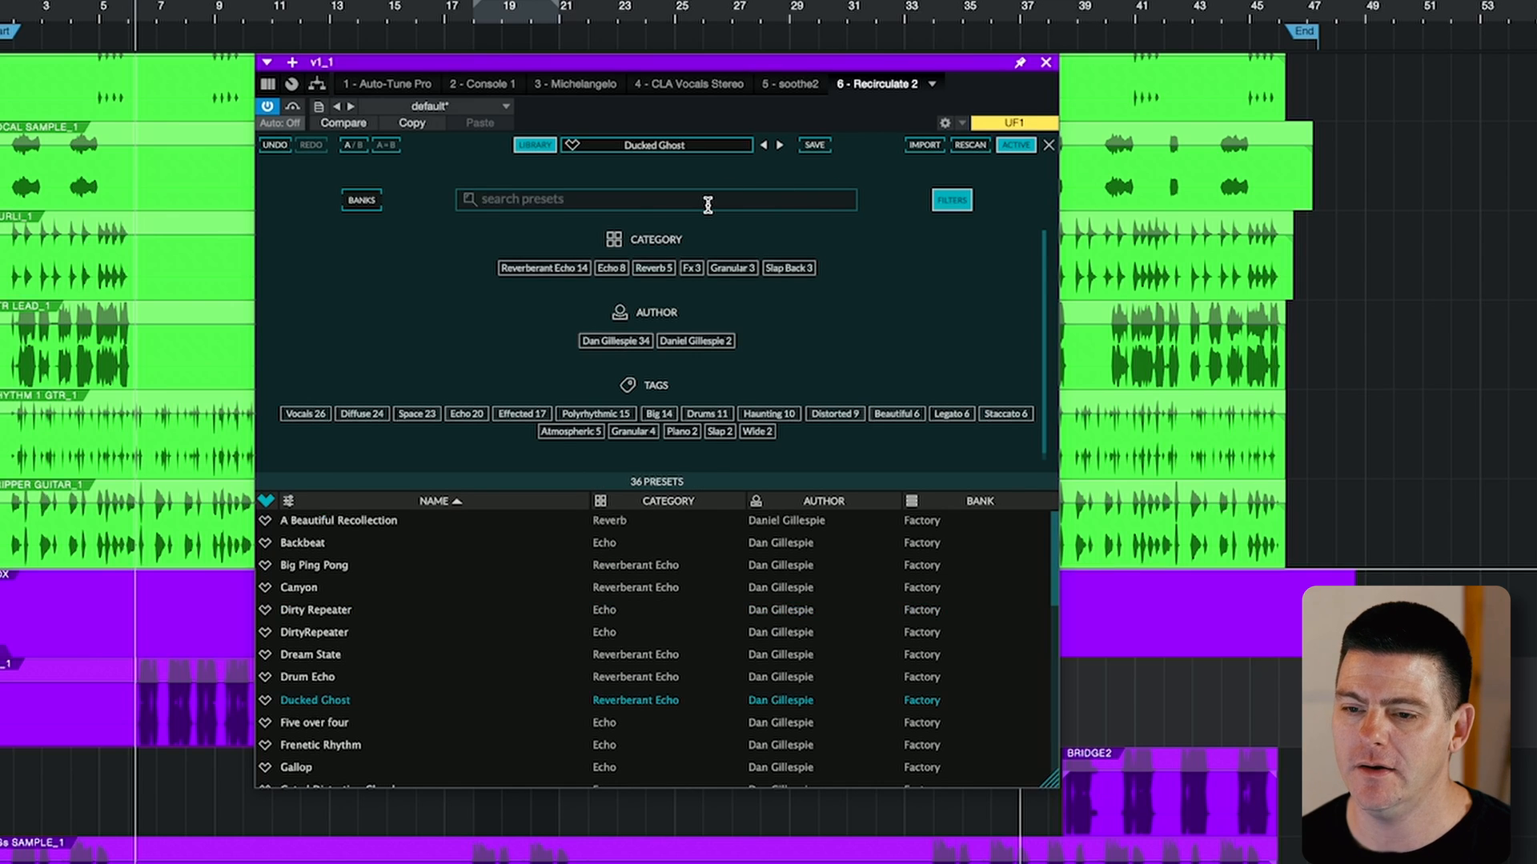
text(vocal)
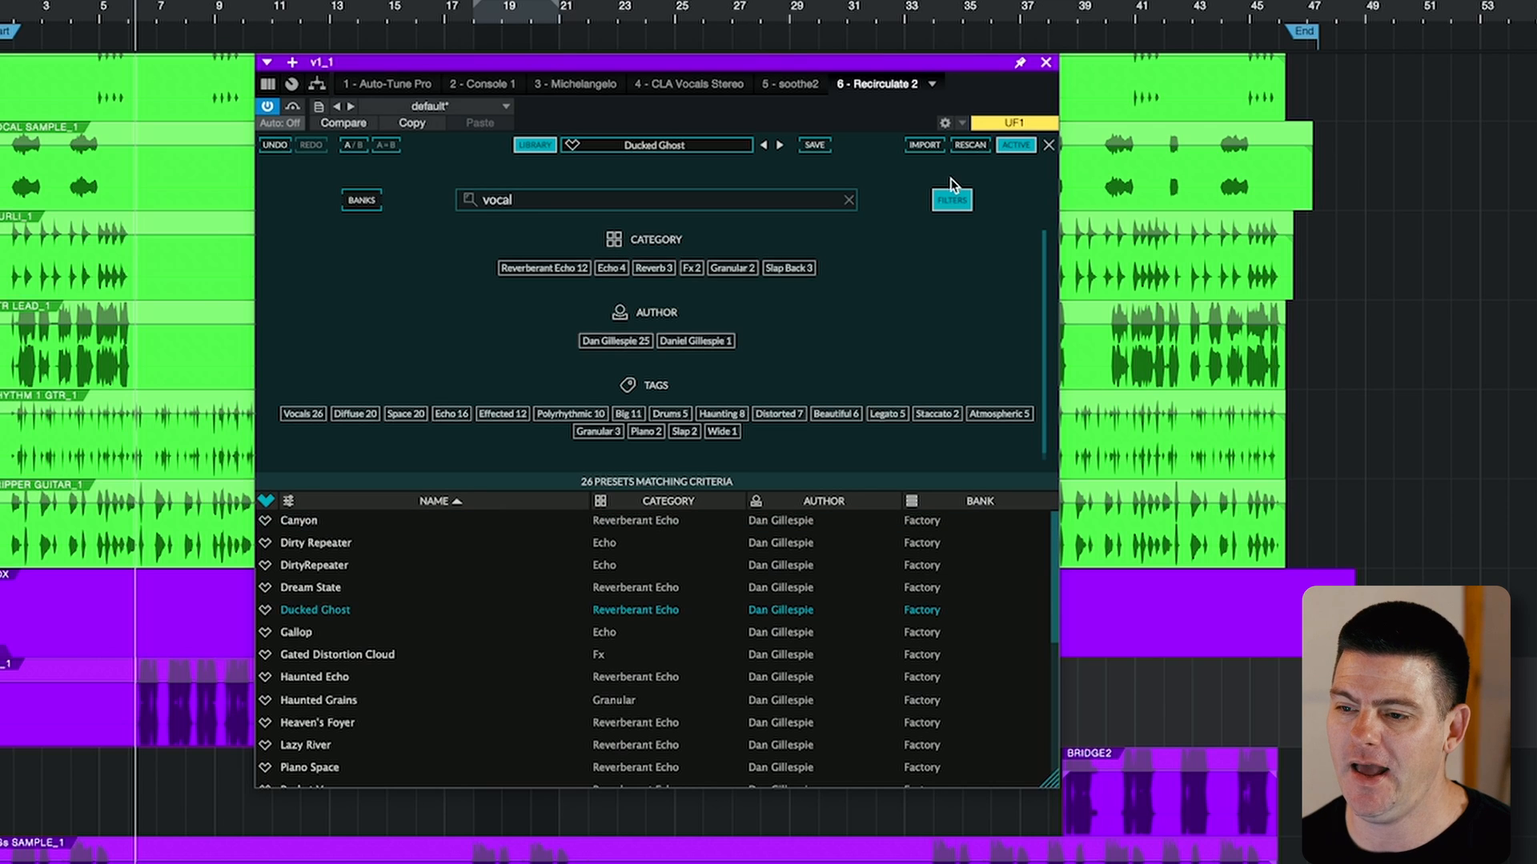
click(1050, 145)
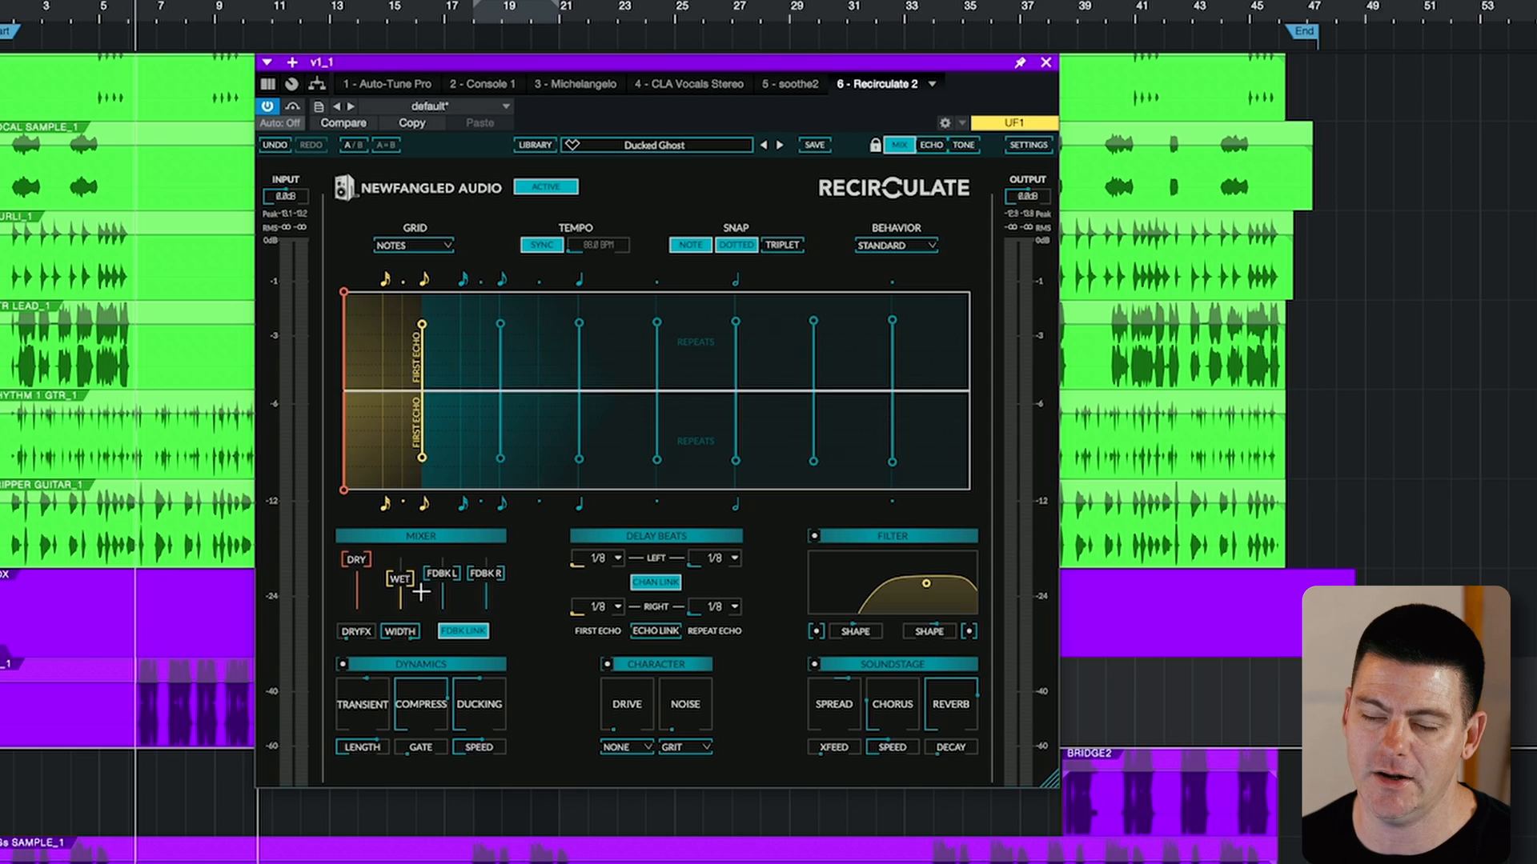
Reopen the preset library and audition the vocal presets Canyon, Dirty Repeater, DirtyRepeater, Dream State and Ducked Ghost.
click(534, 145)
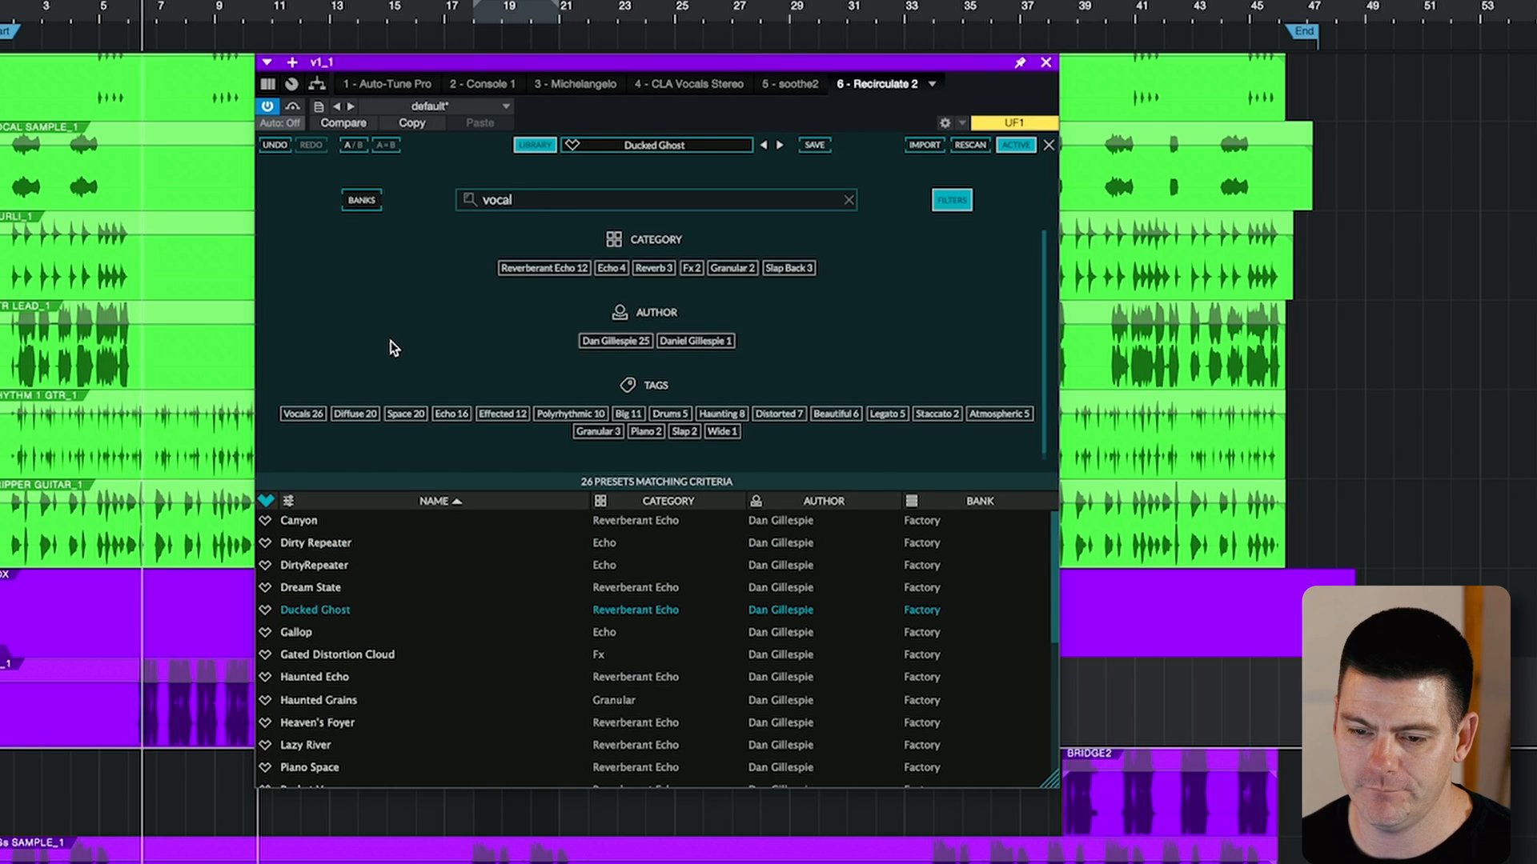
click(314, 521)
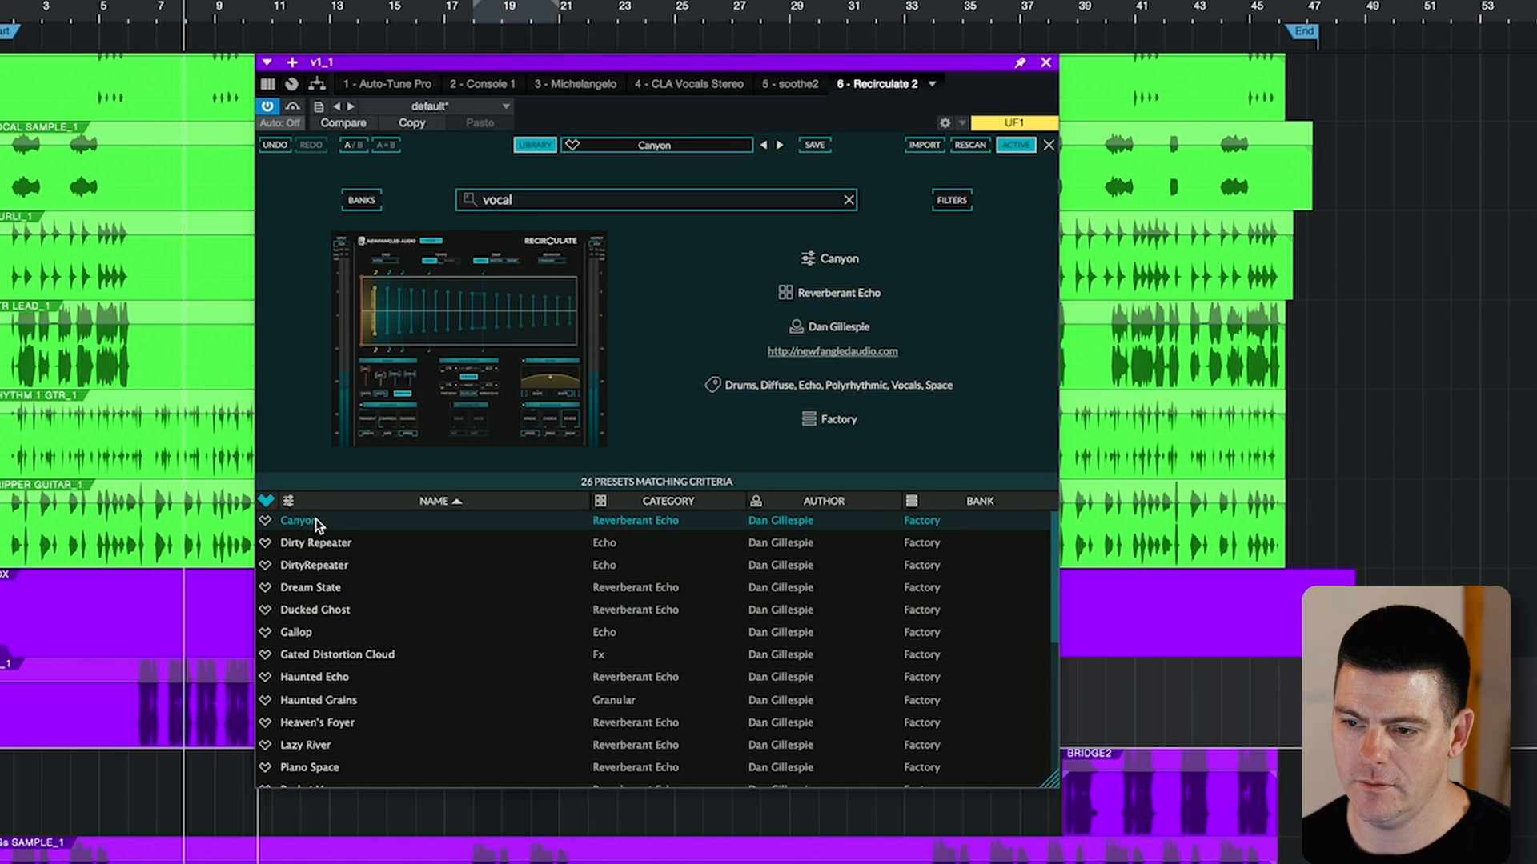
click(315, 543)
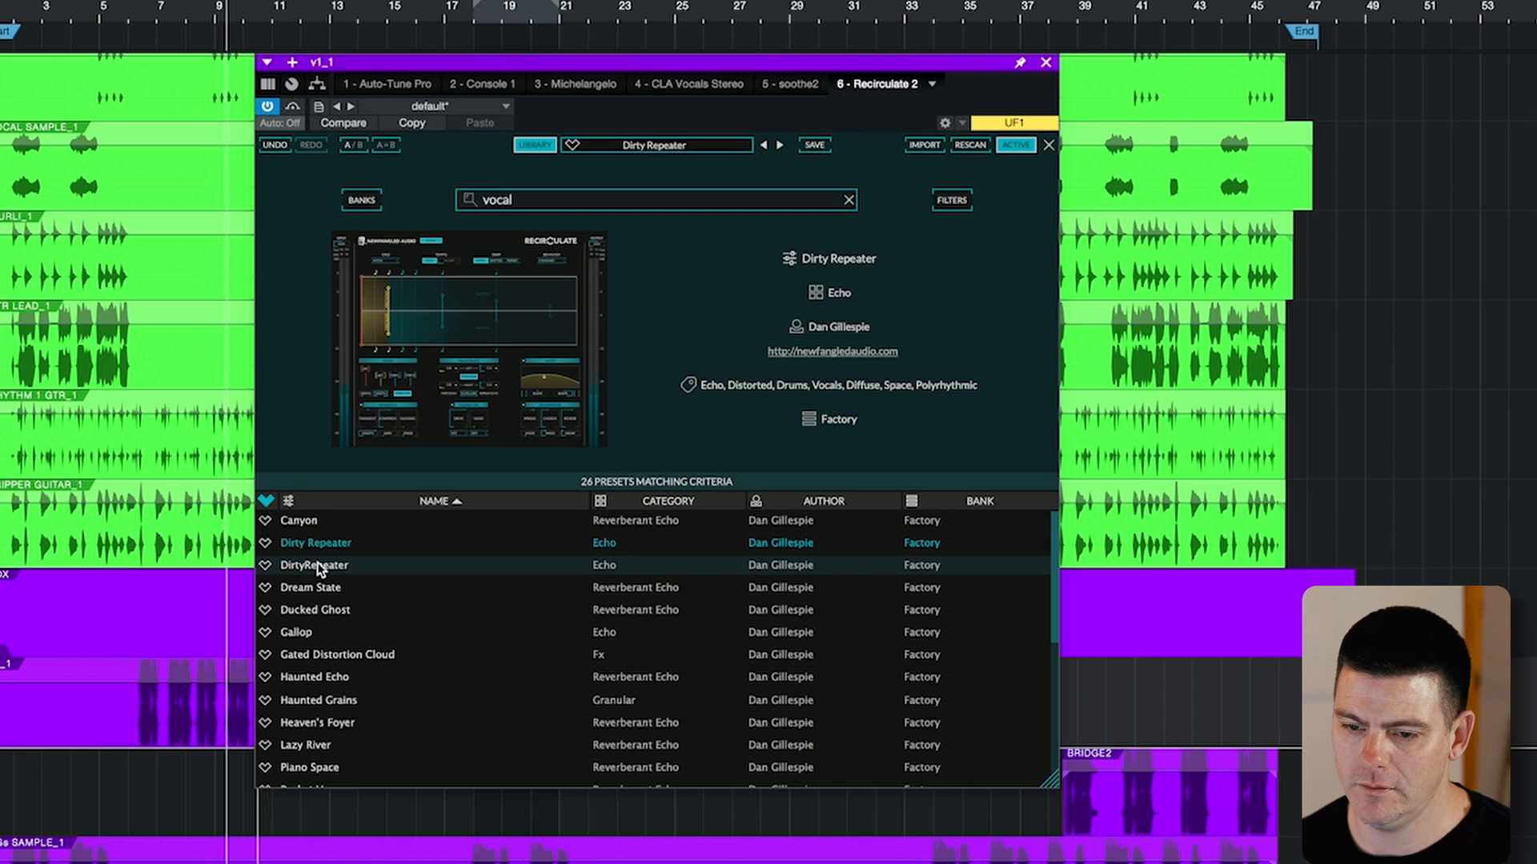
click(317, 565)
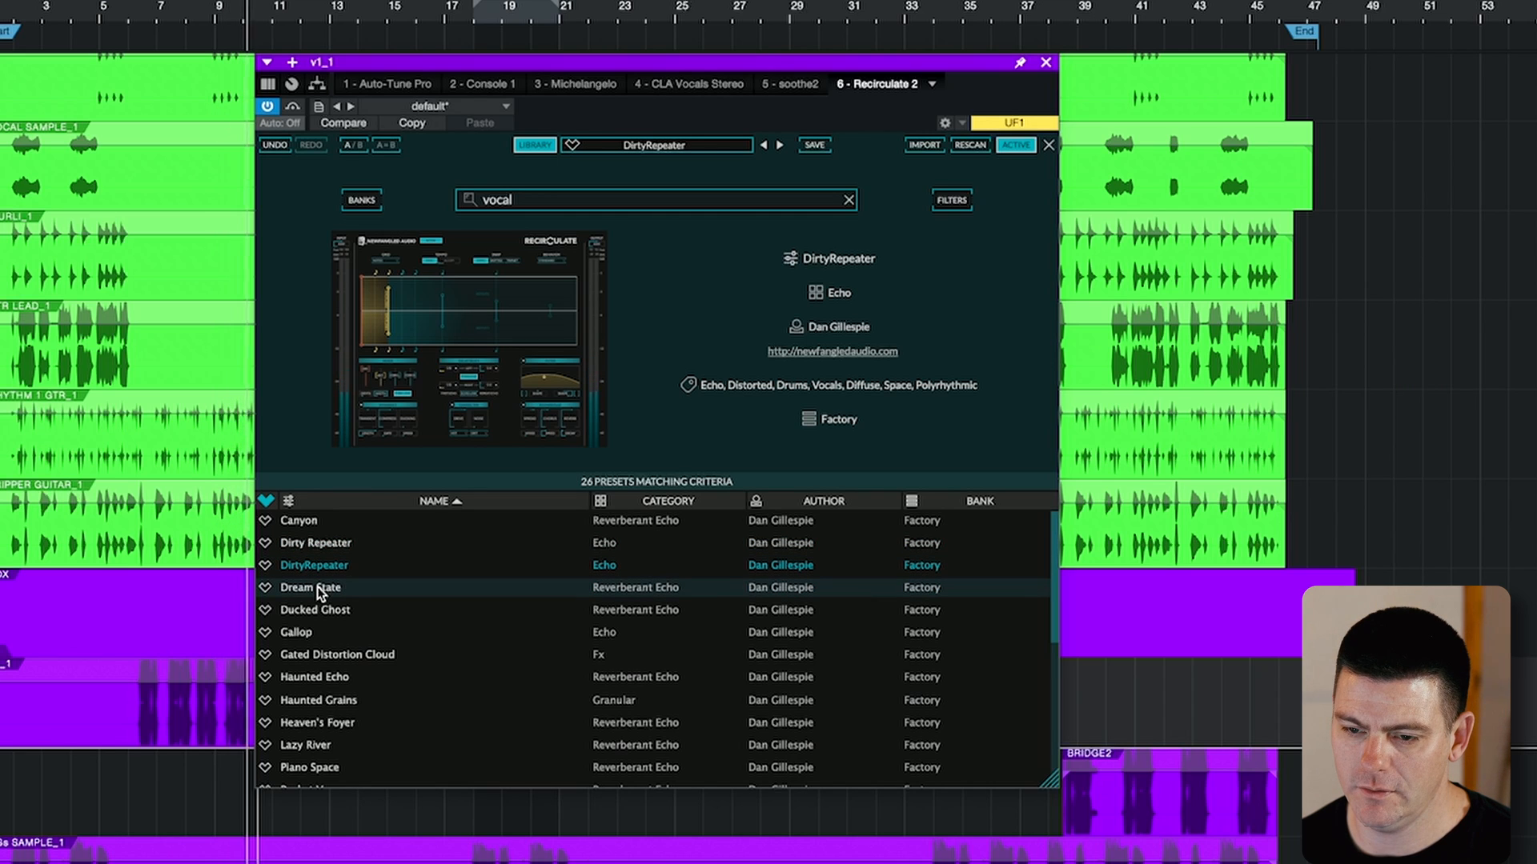
click(319, 589)
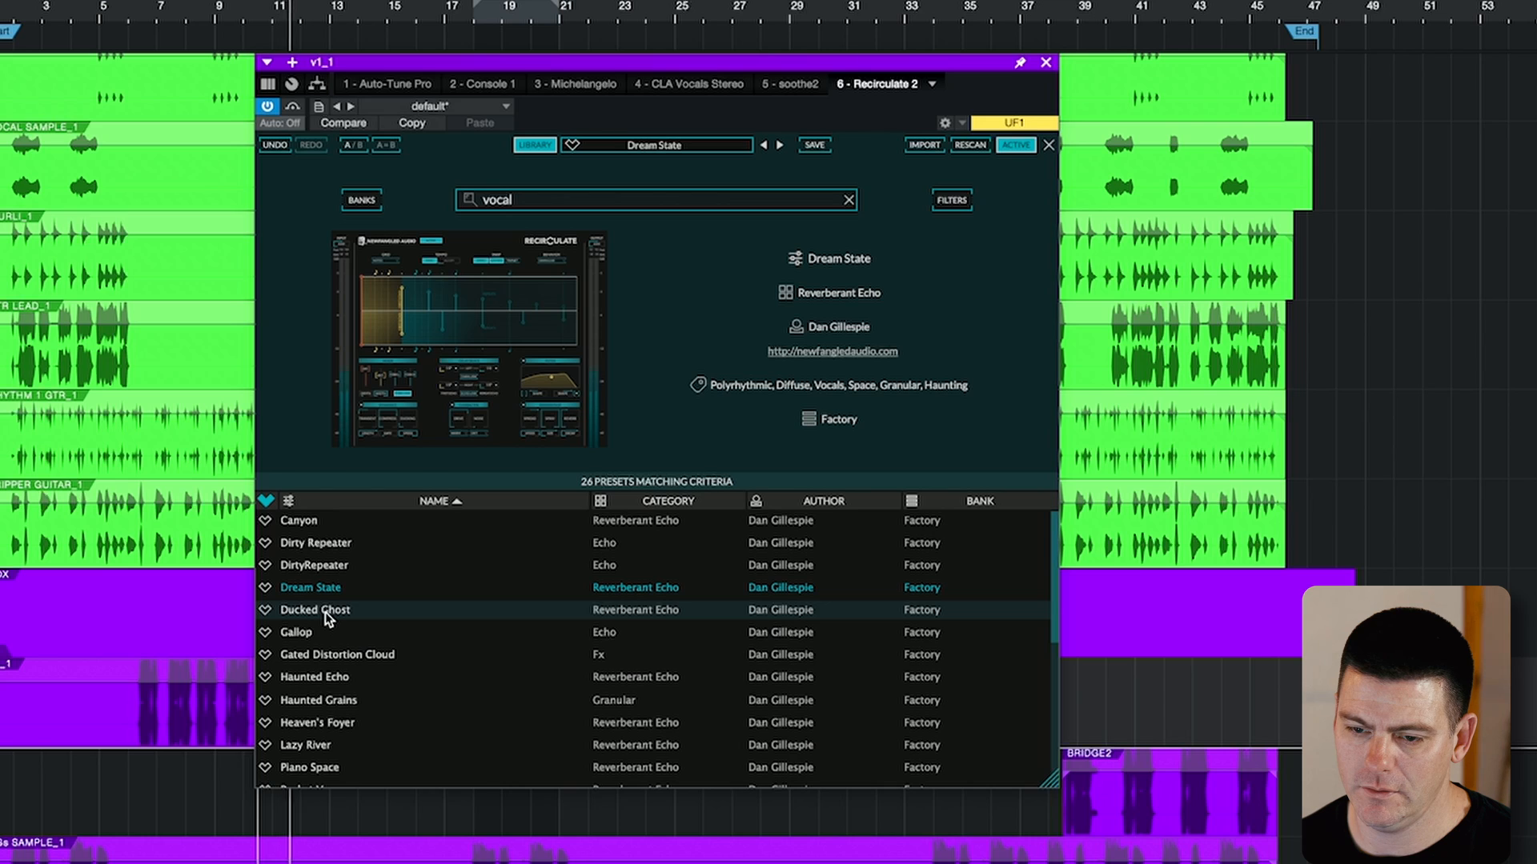
click(325, 612)
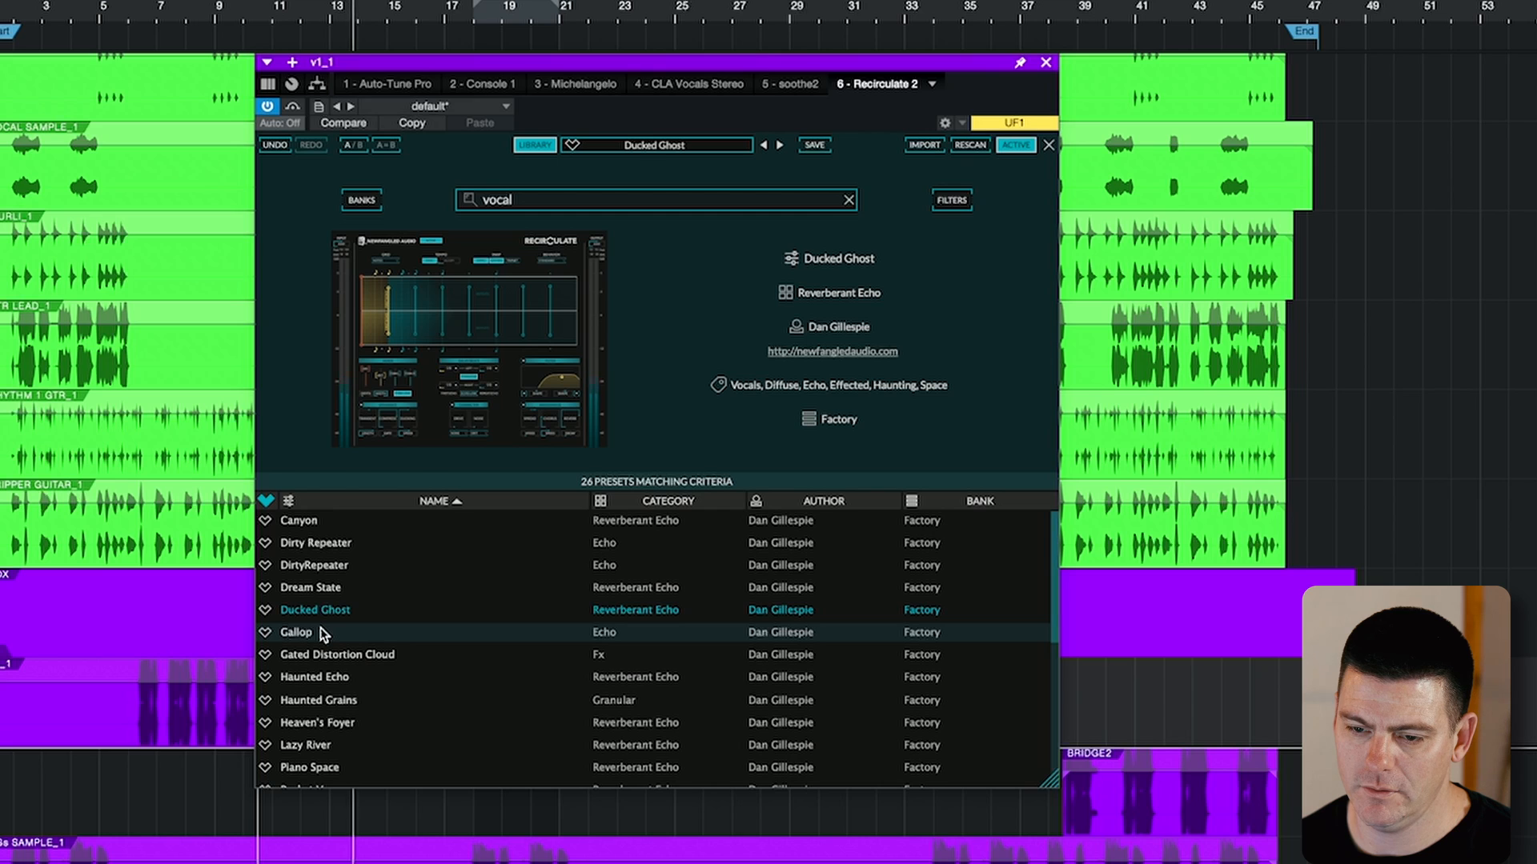
Audition the vocal presets Gallop, Gated Distortion Cloud, Haunted Echo, Heaven's Foyer, Lazy River and Pocket Vox.
click(320, 629)
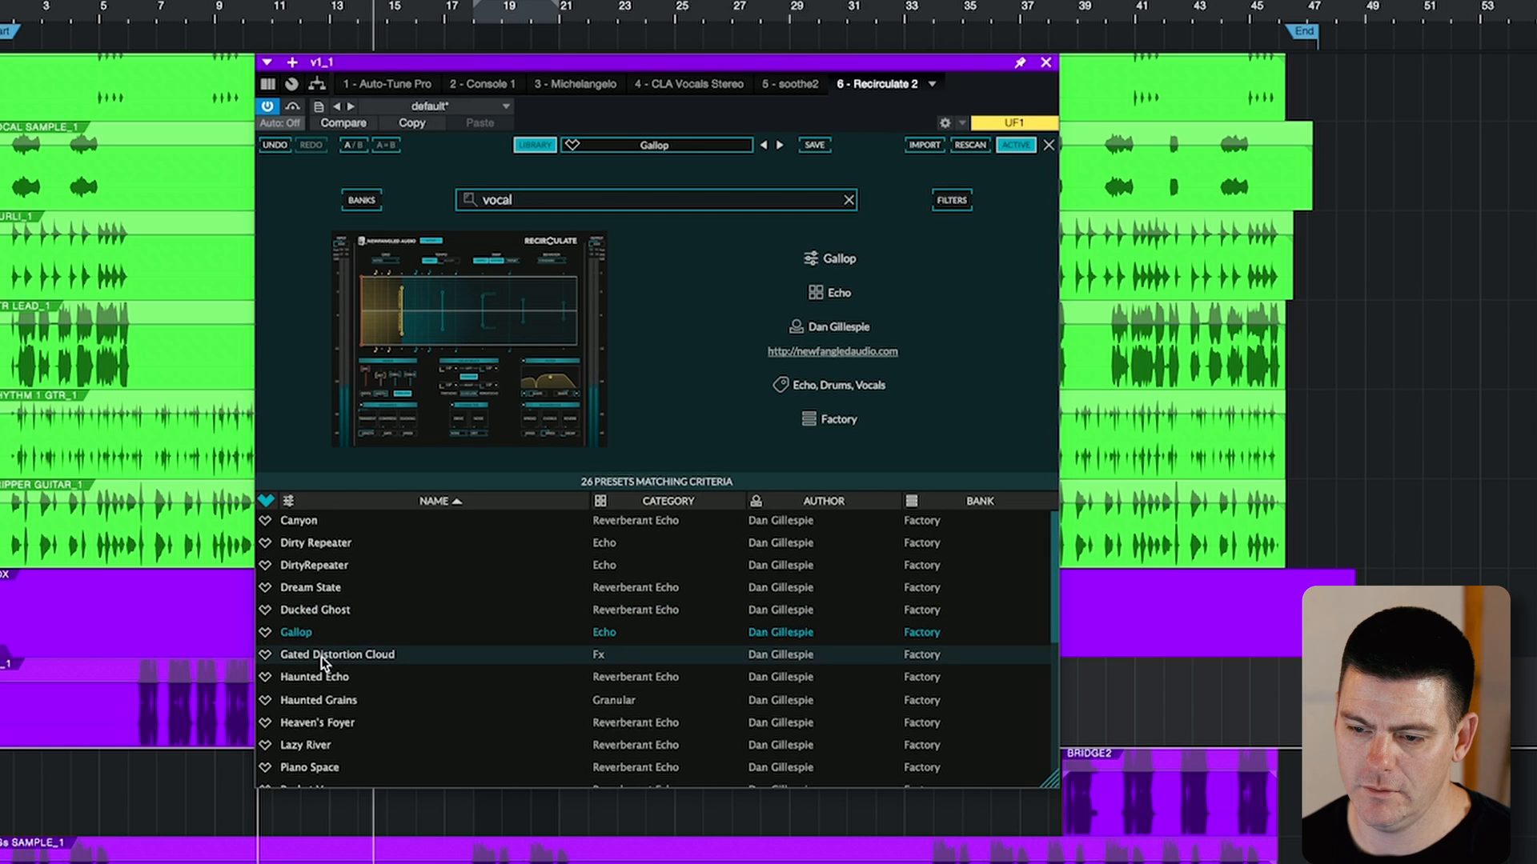
click(321, 656)
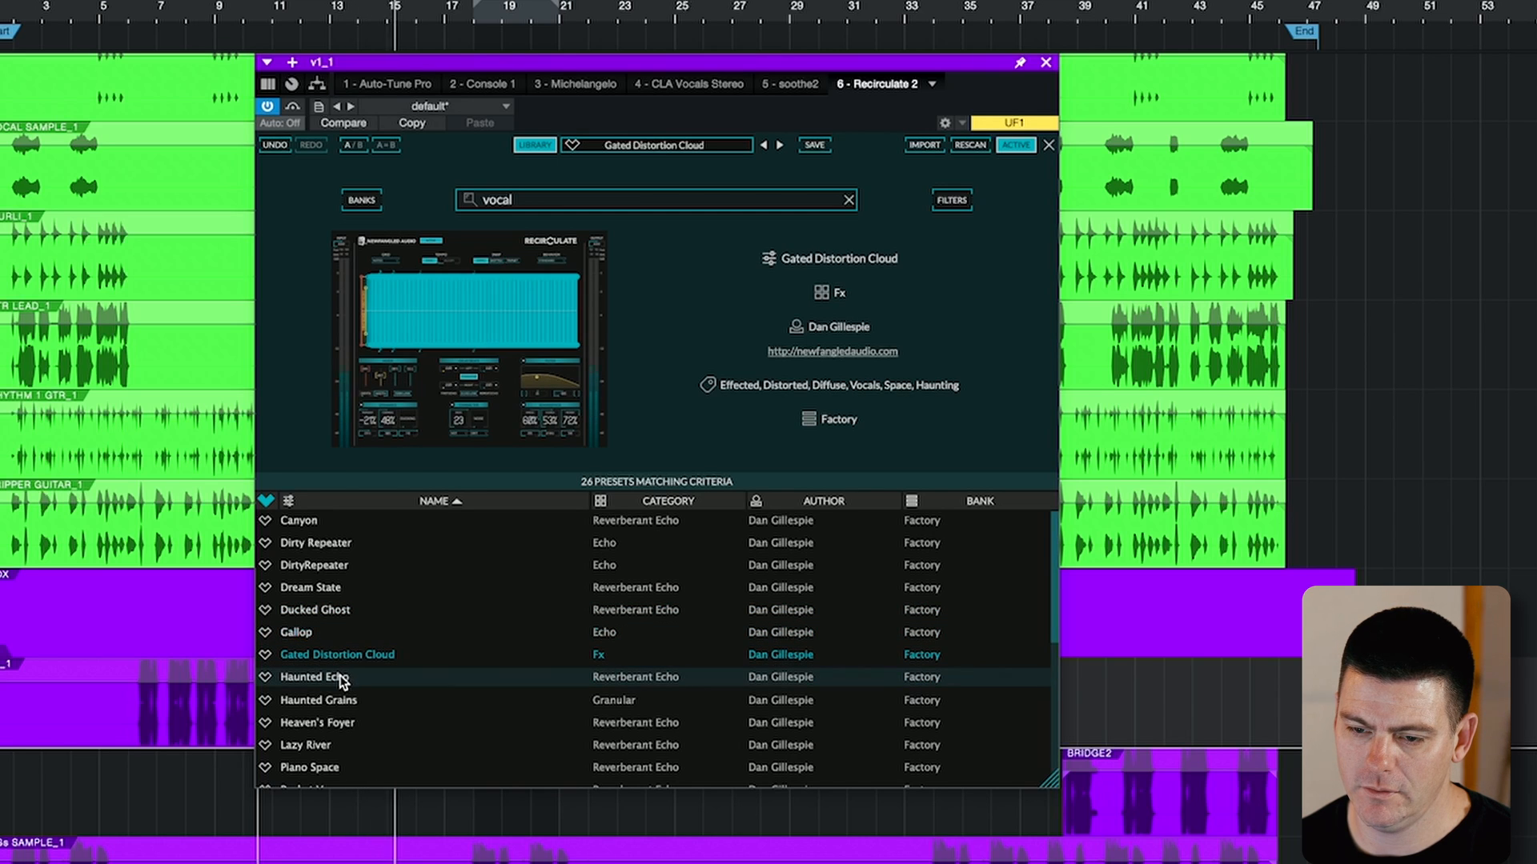
click(340, 678)
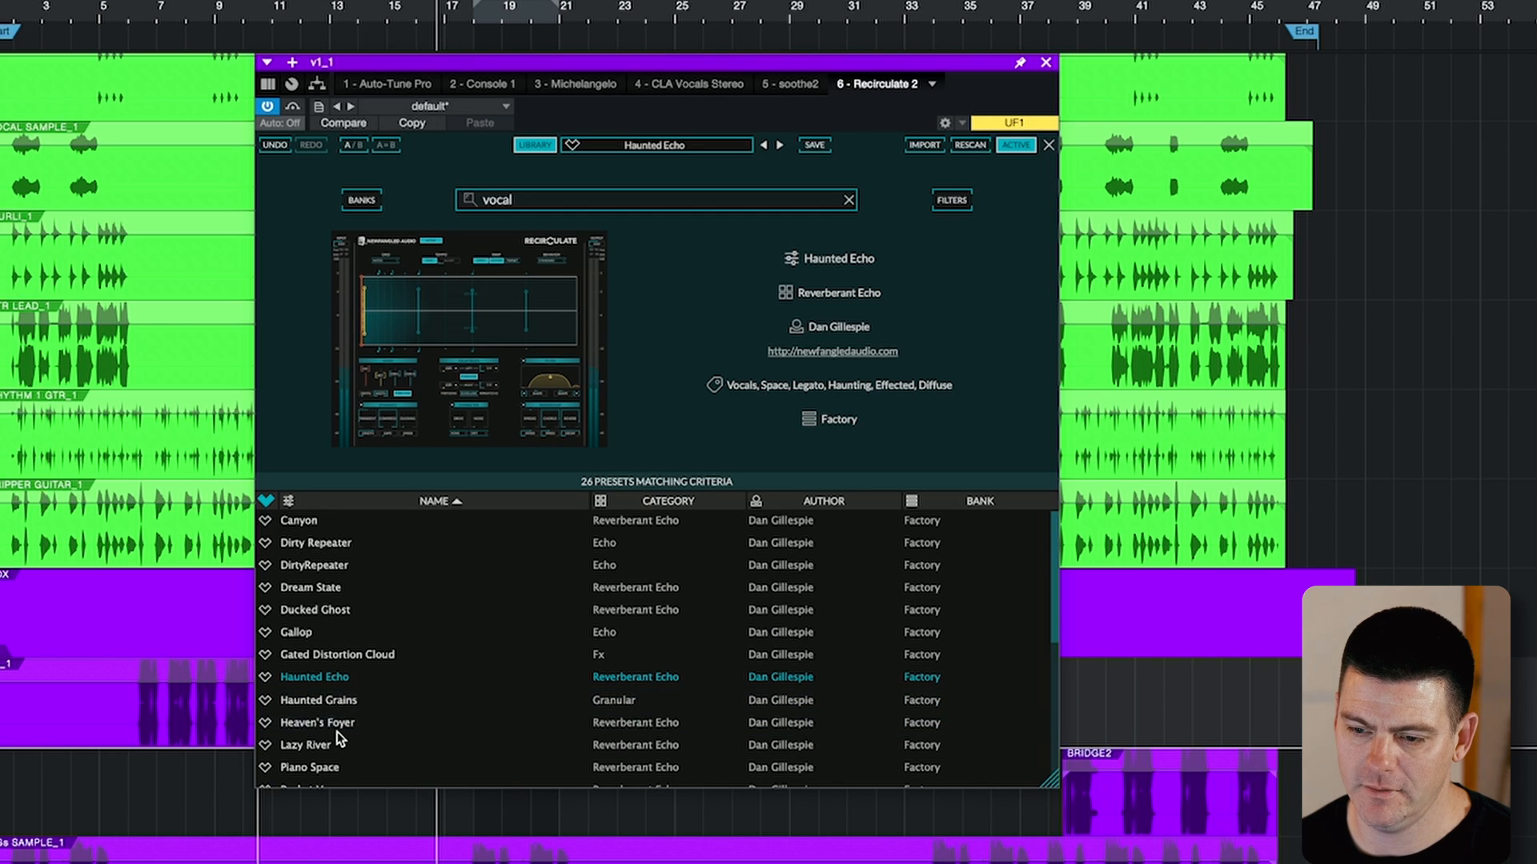
click(343, 725)
scroll(348, 727, down, 2)
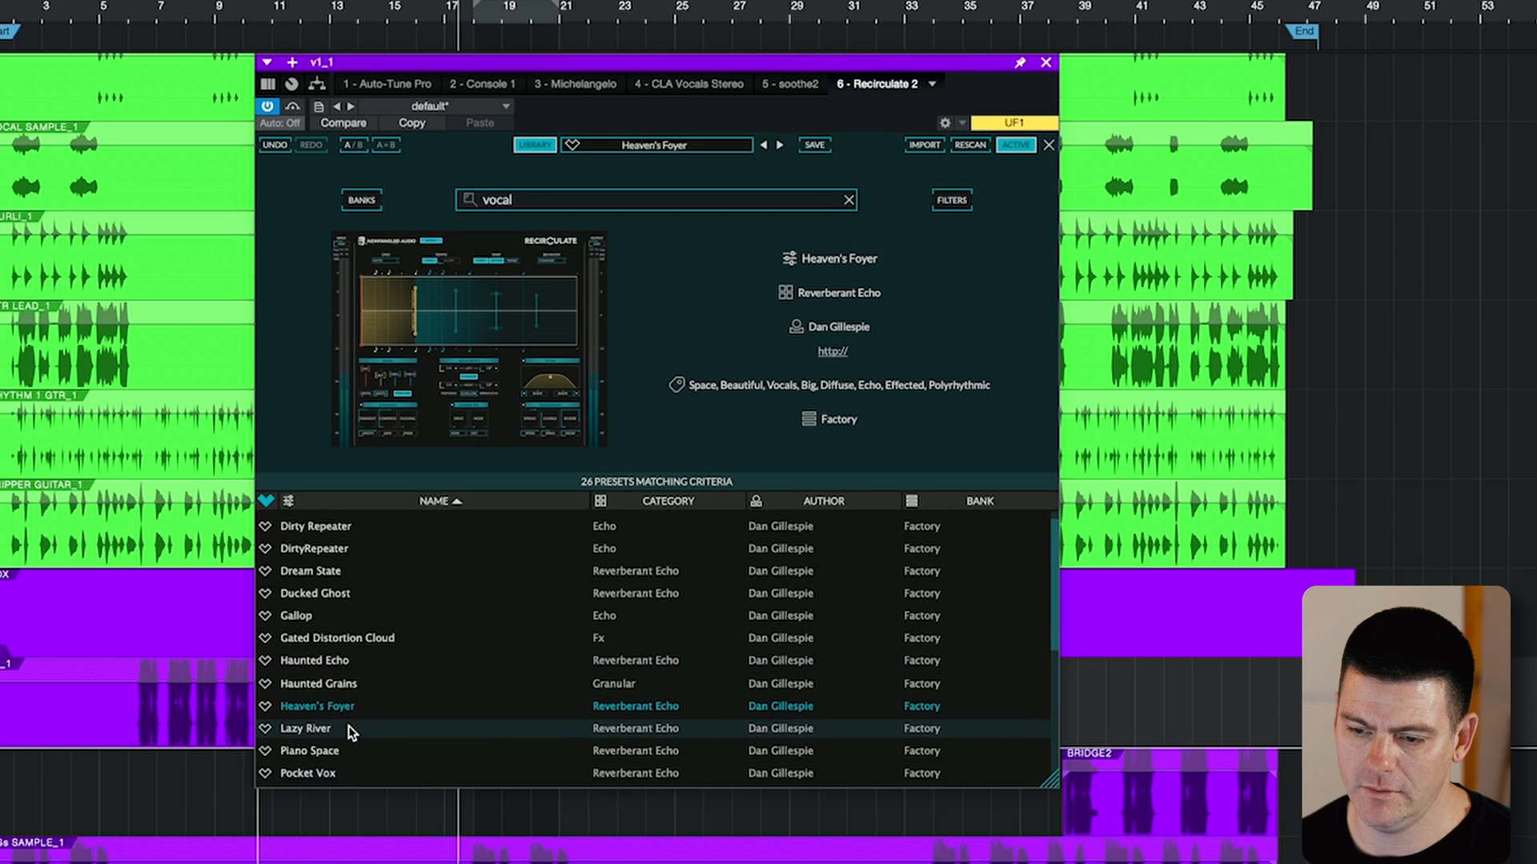
click(330, 701)
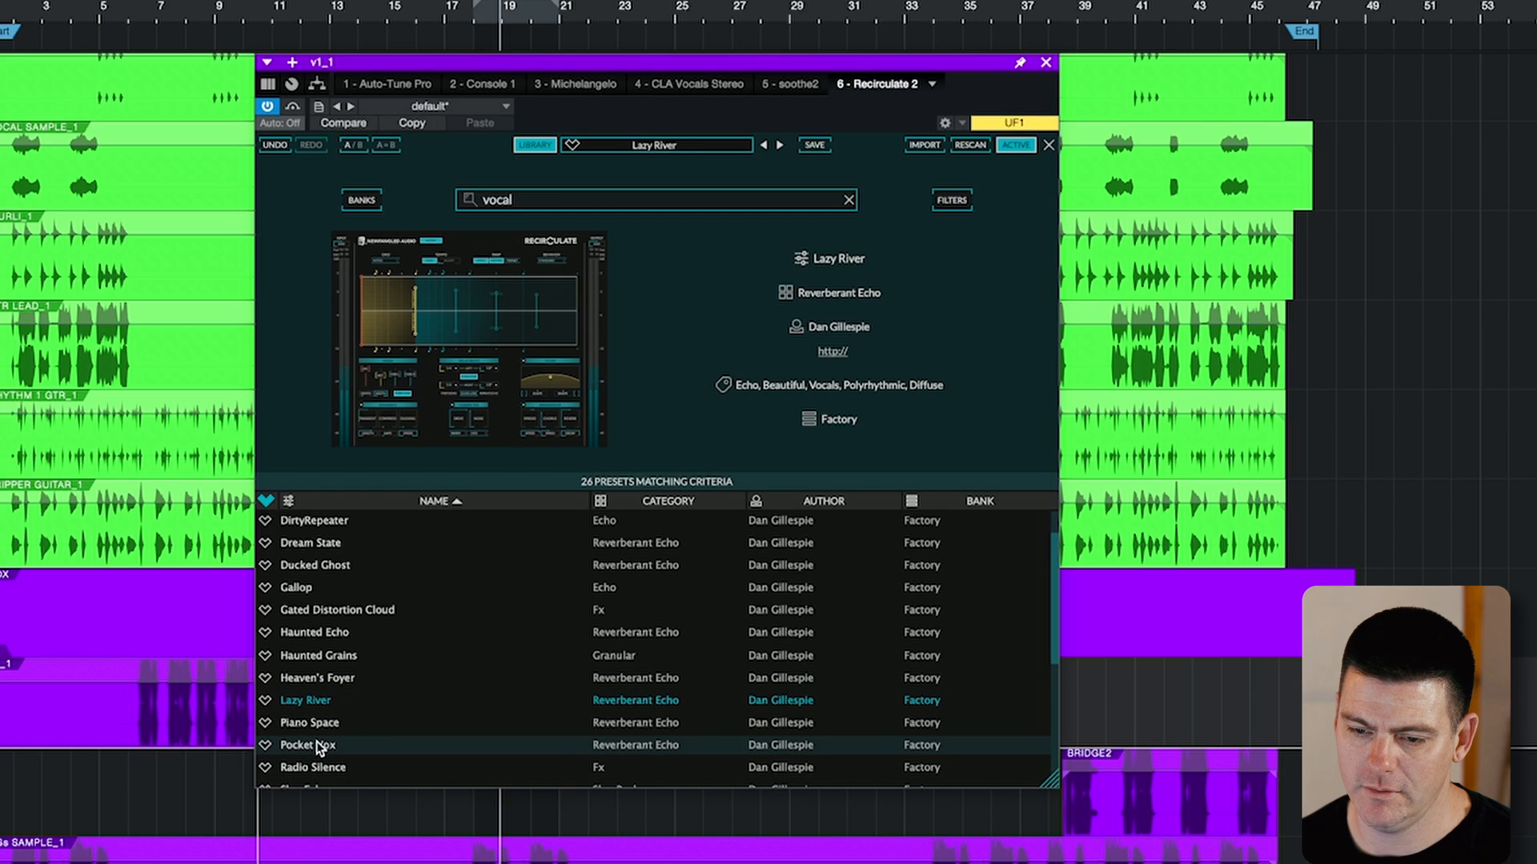
click(316, 742)
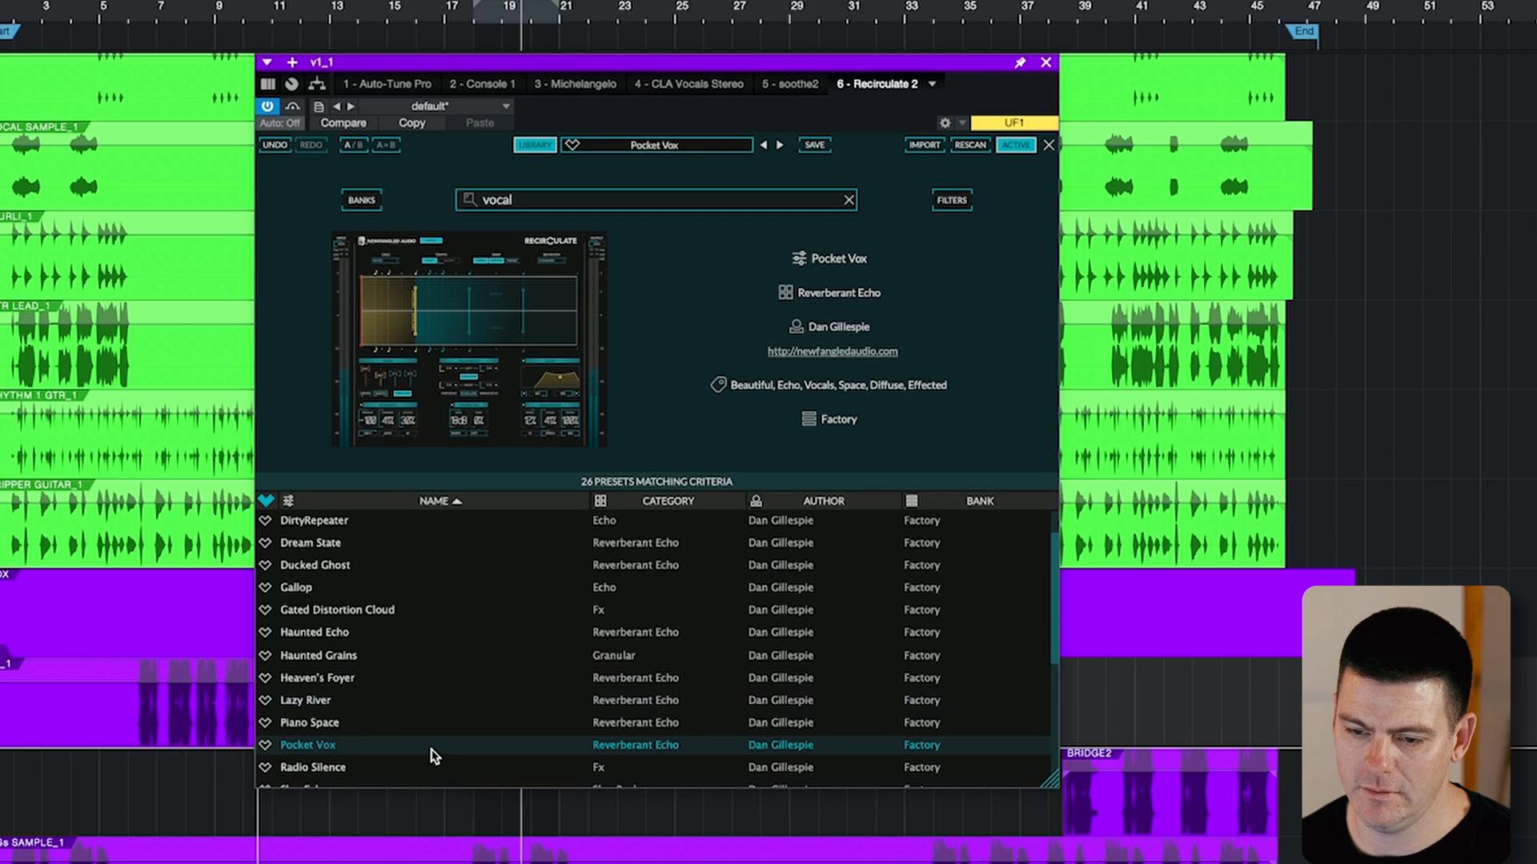
Audition the Radio Silence and Slap Echo presets and load Slap Space on the vocal.
scroll(352, 738, down, 2)
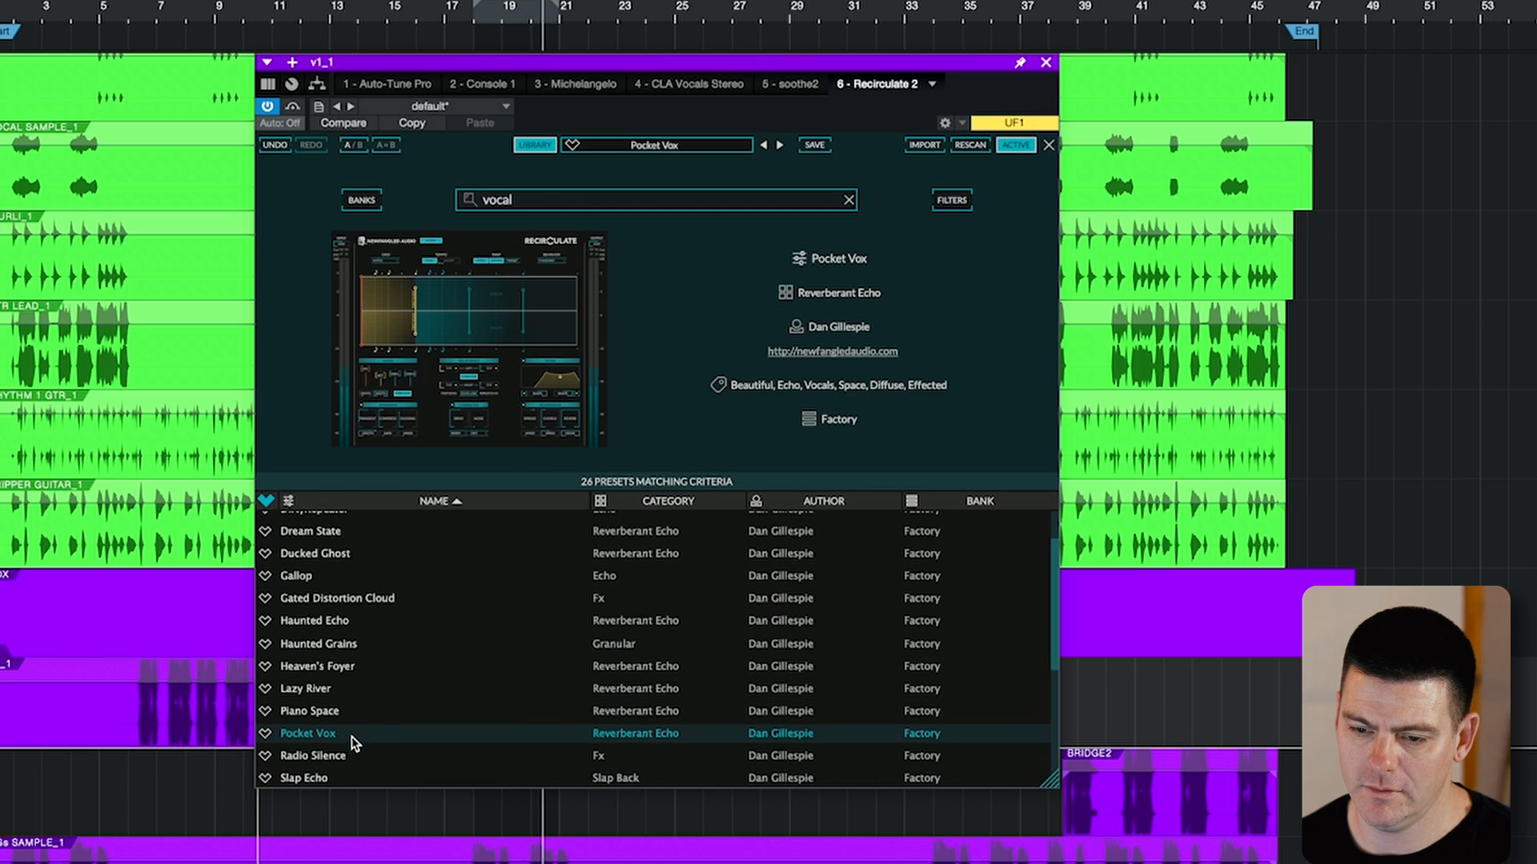
scroll(353, 736, down, 1)
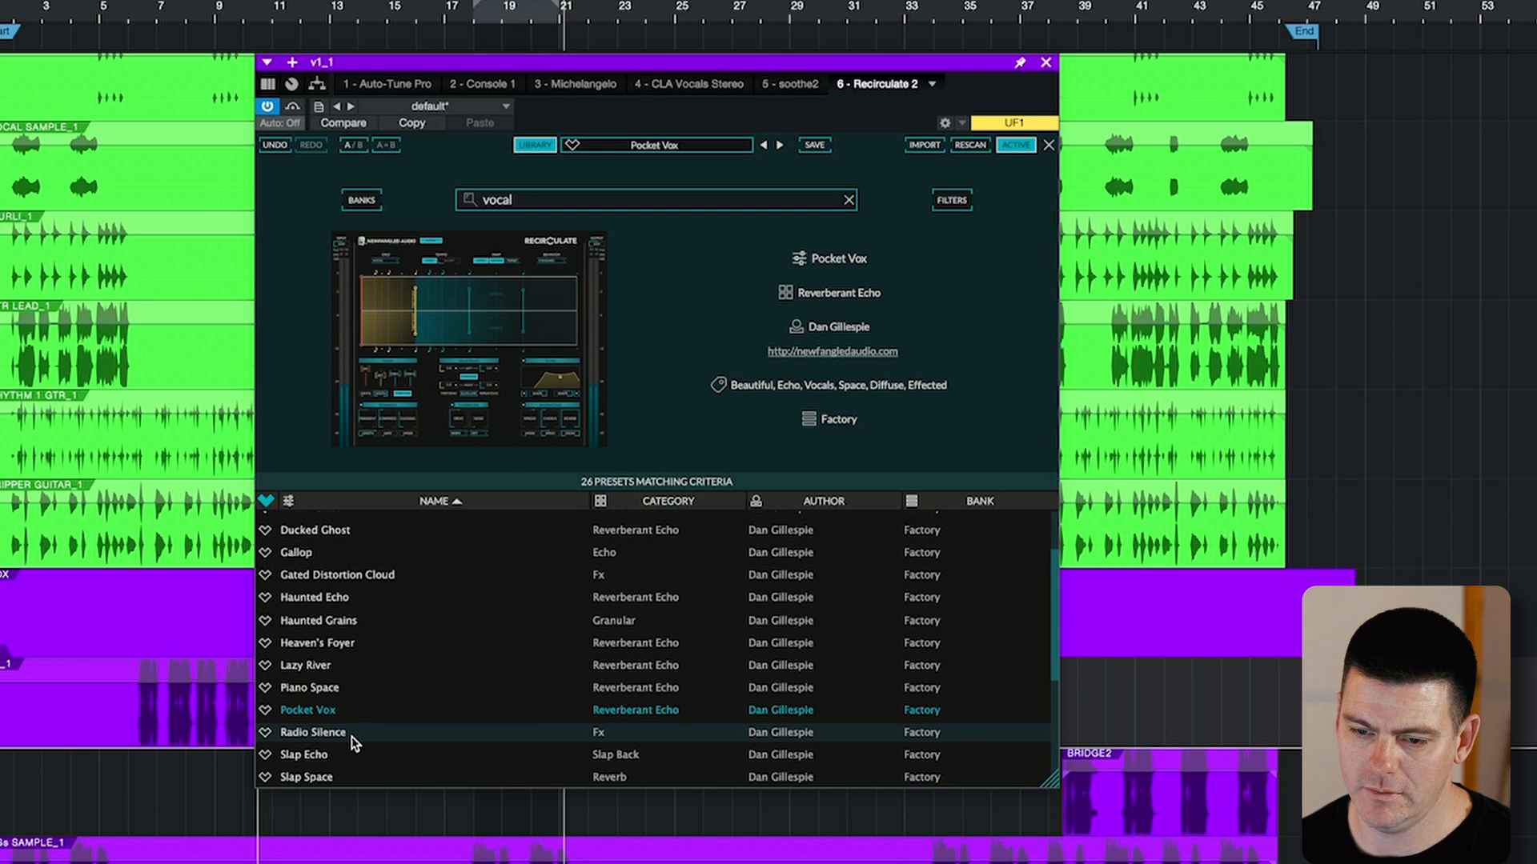
click(352, 736)
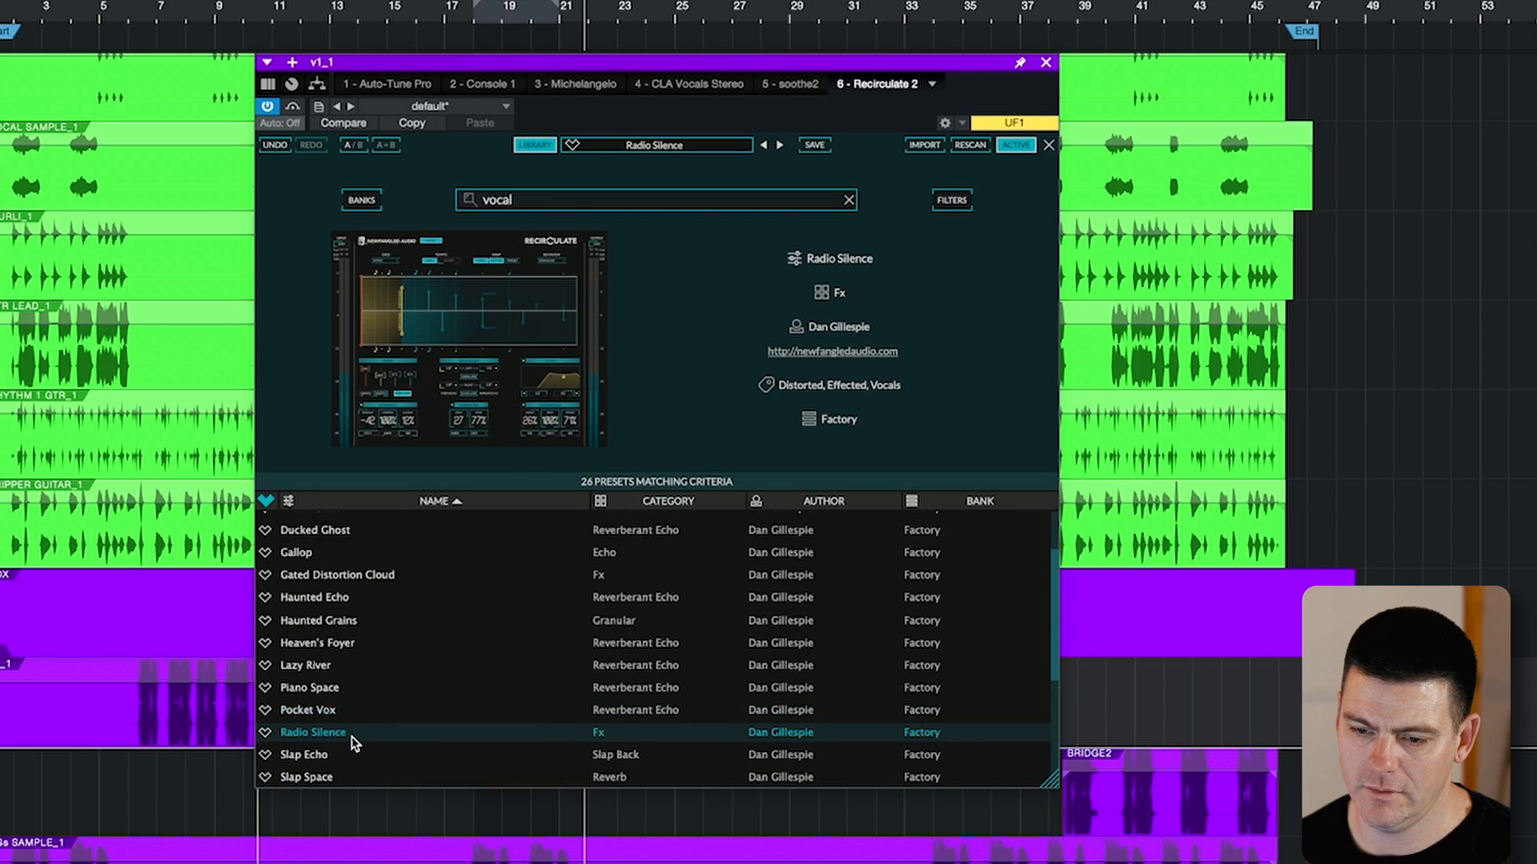
scroll(353, 737, down, 1)
click(352, 736)
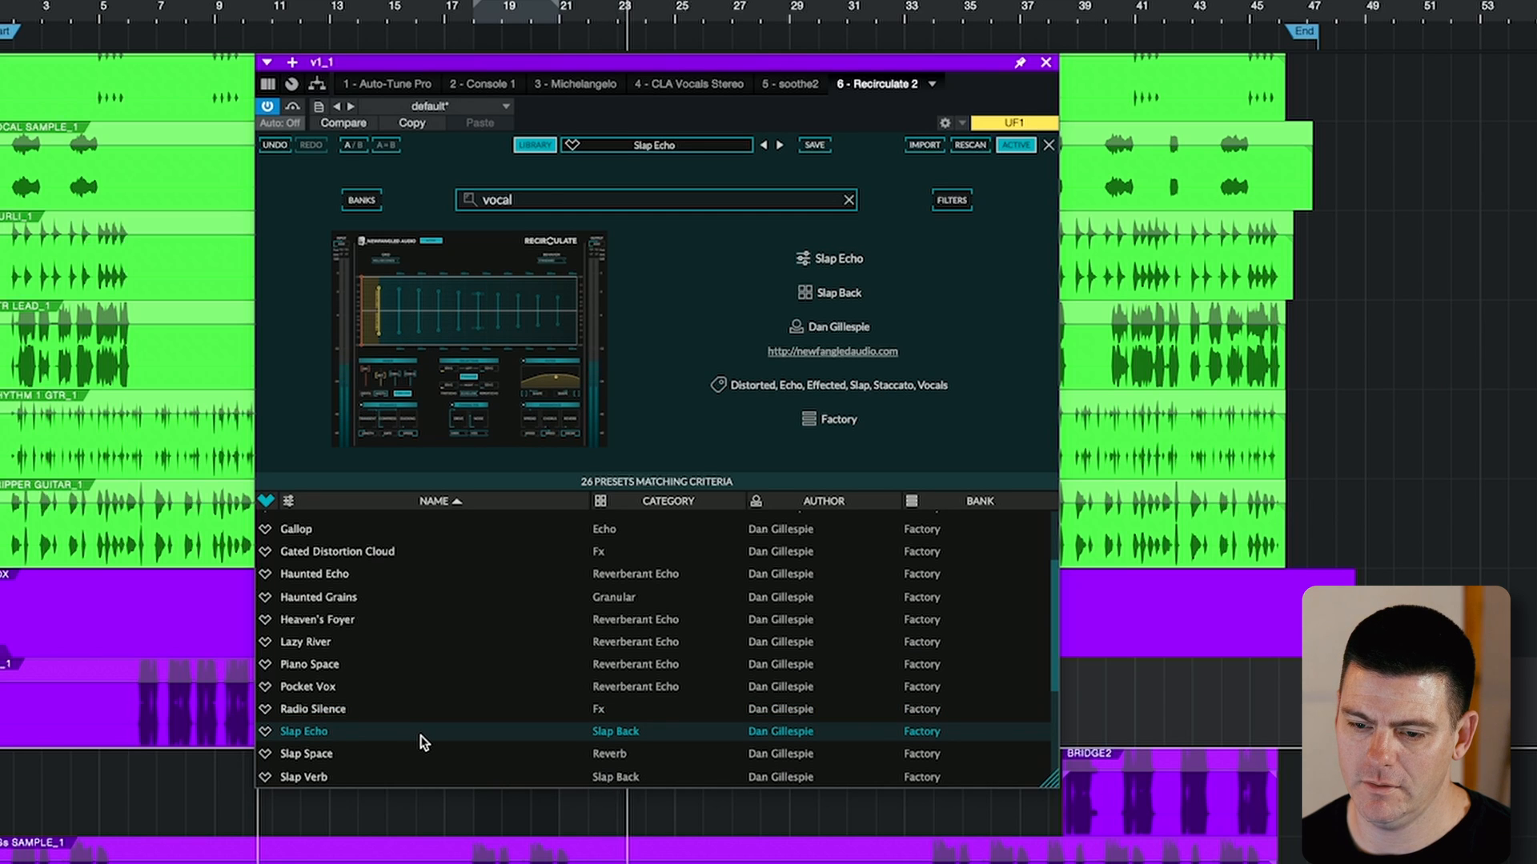
click(319, 755)
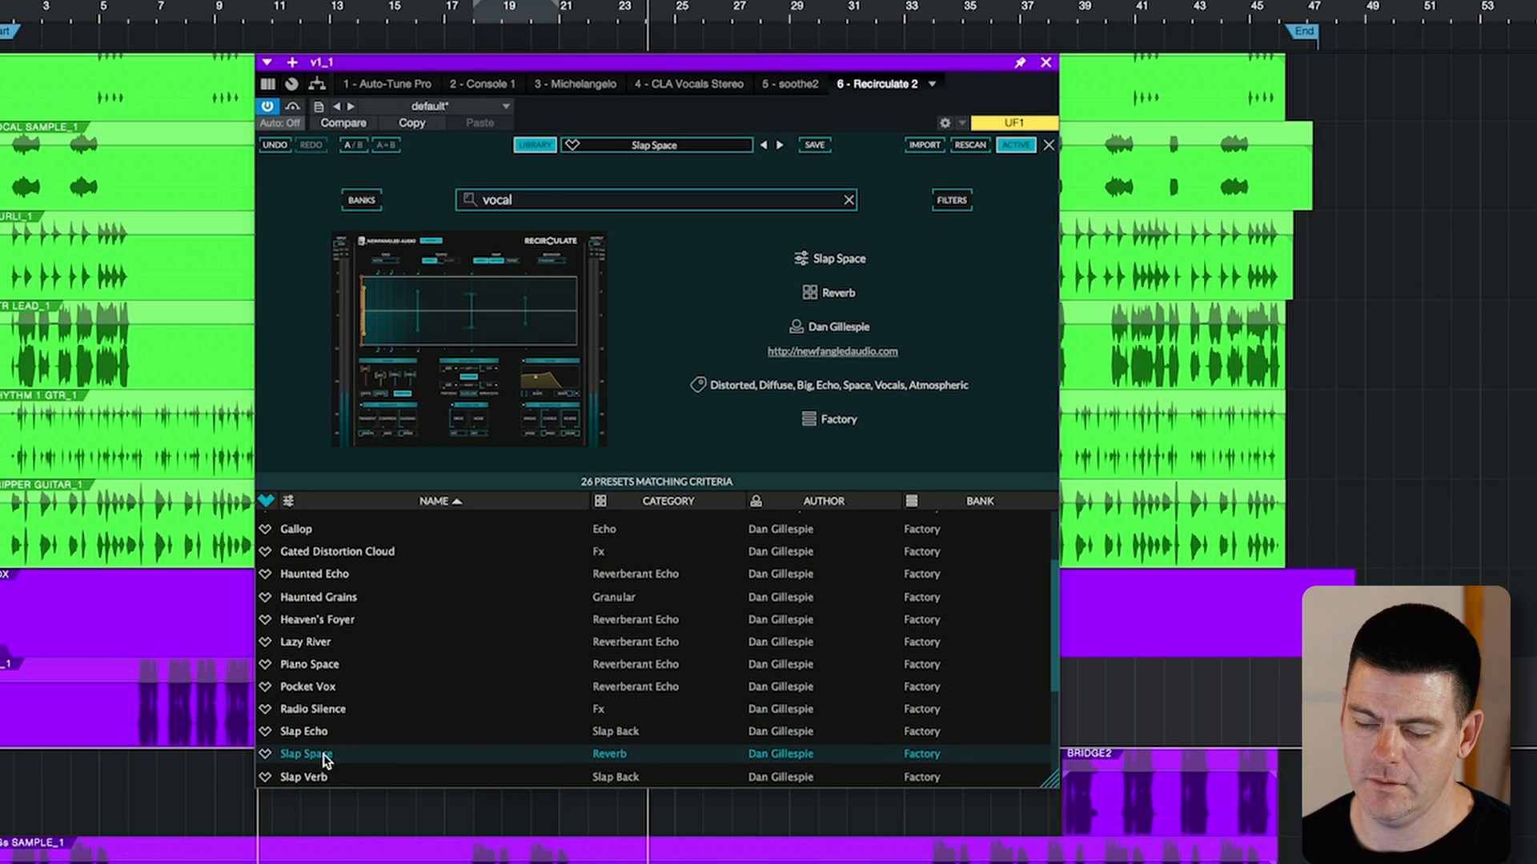